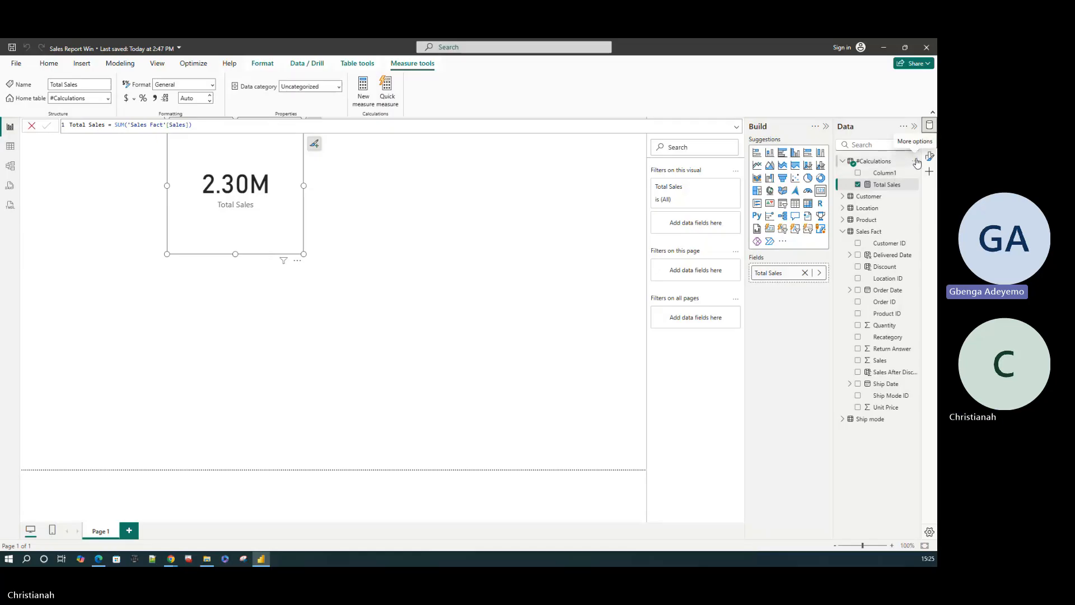
- Create a new measure in the #Calculations table named Average Sales and begin its formula with the AVERAGE function
click(917, 161)
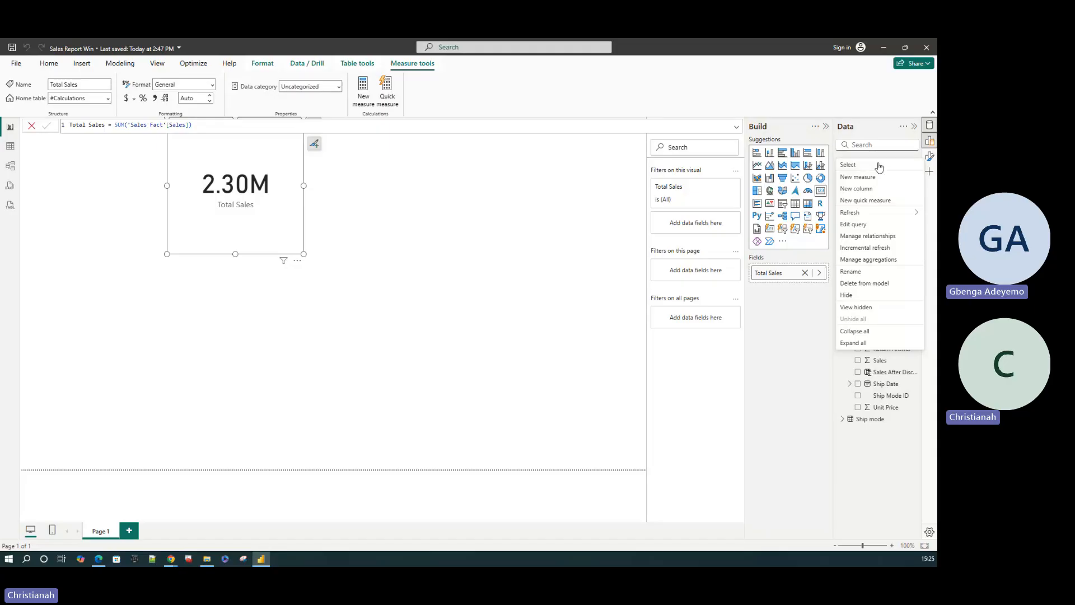
click(433, 295)
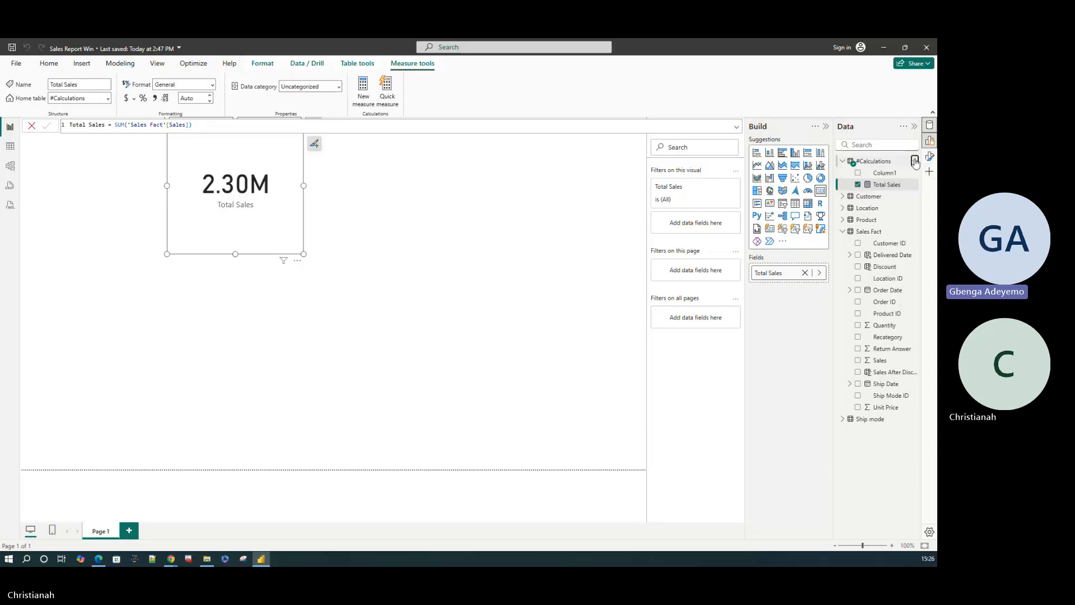
right_click(914, 162)
click(883, 178)
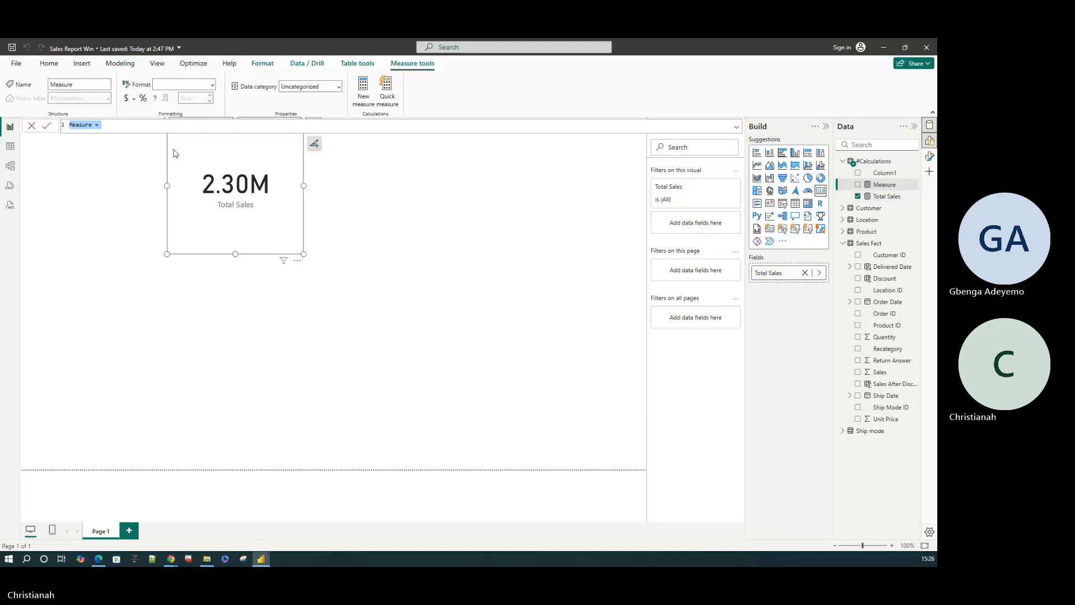
text(Average S)
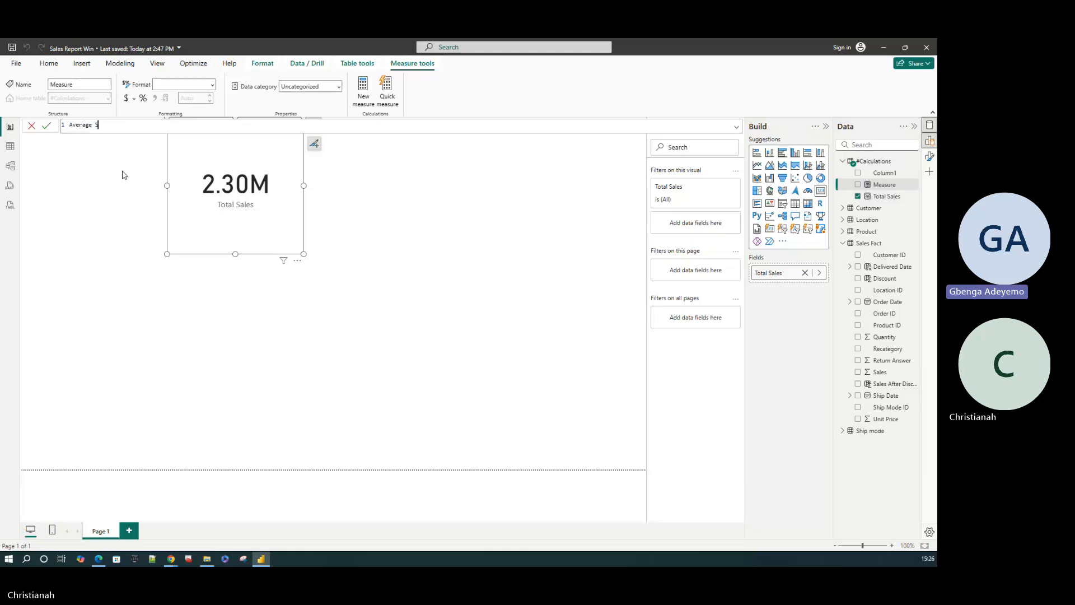
text(ales =)
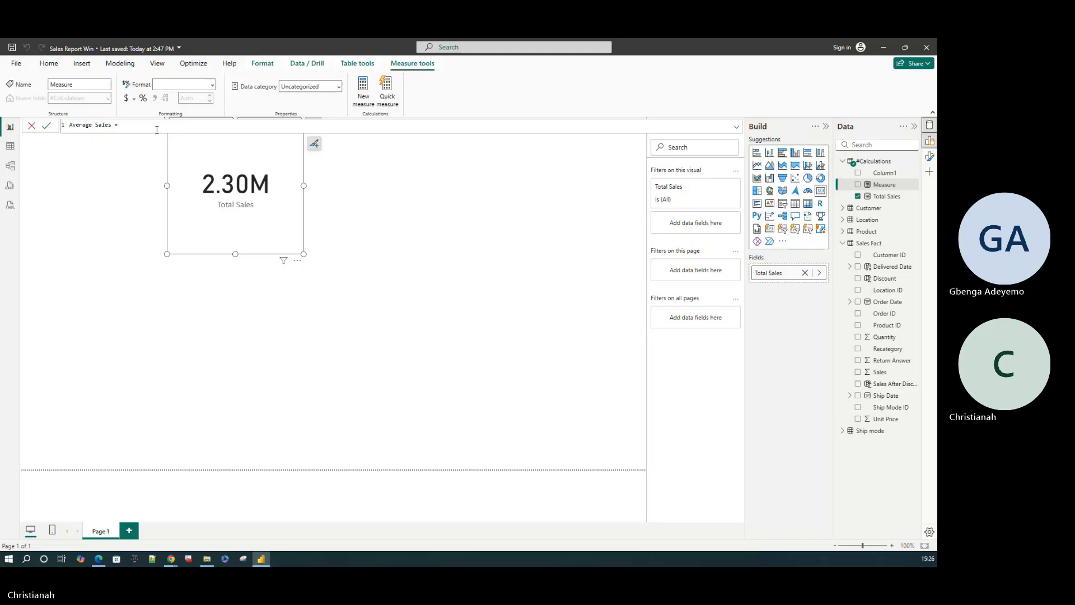
text(AVE)
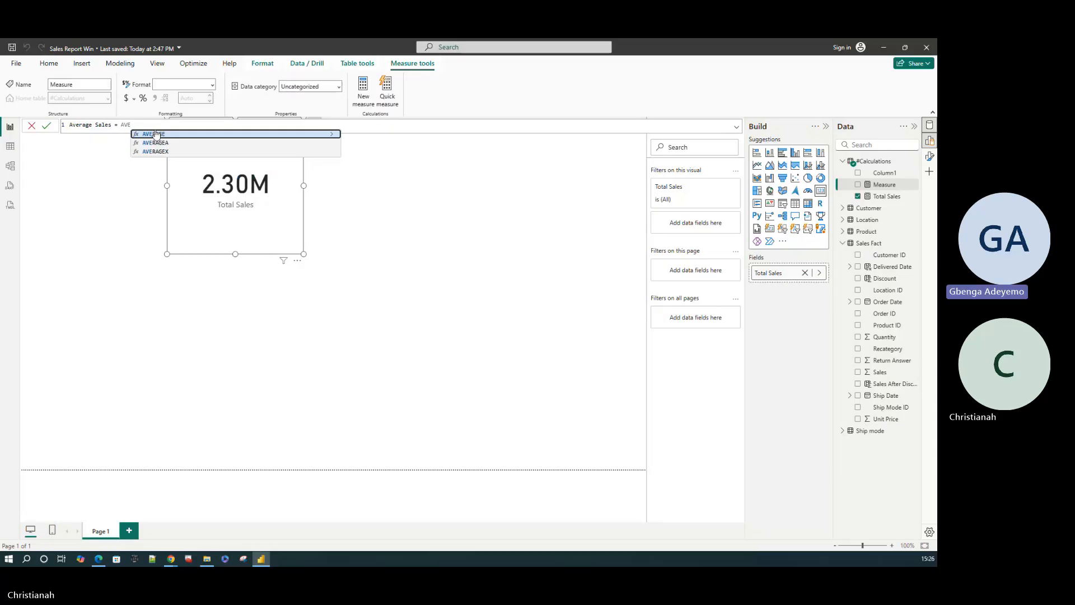
click(157, 135)
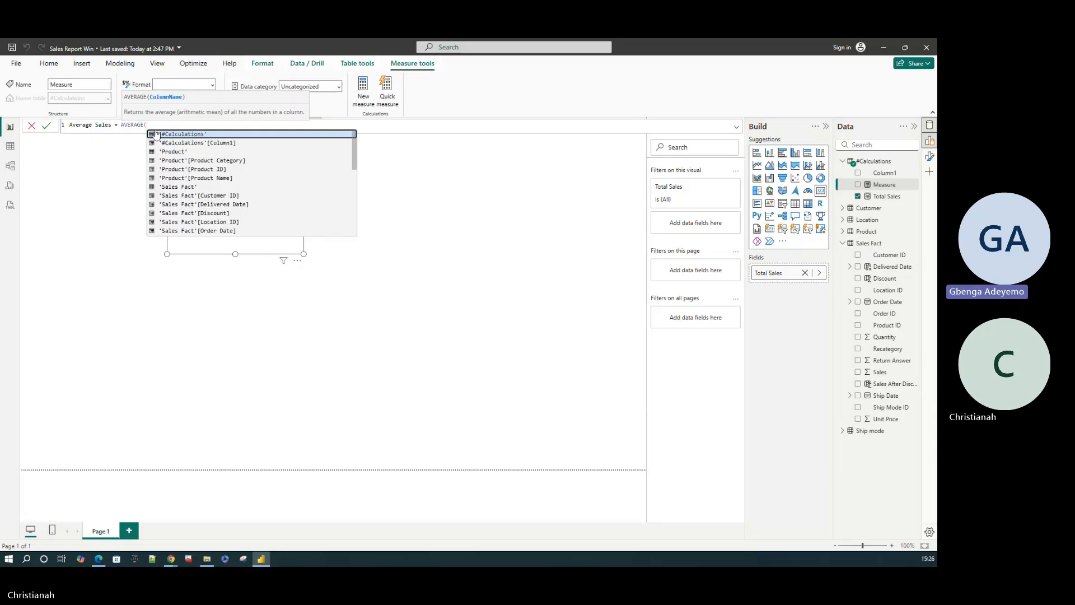
- Use 'Sales Fact'[Sales] as the AVERAGE argument, close the parenthesis and commit the Average Sales measure
text(S)
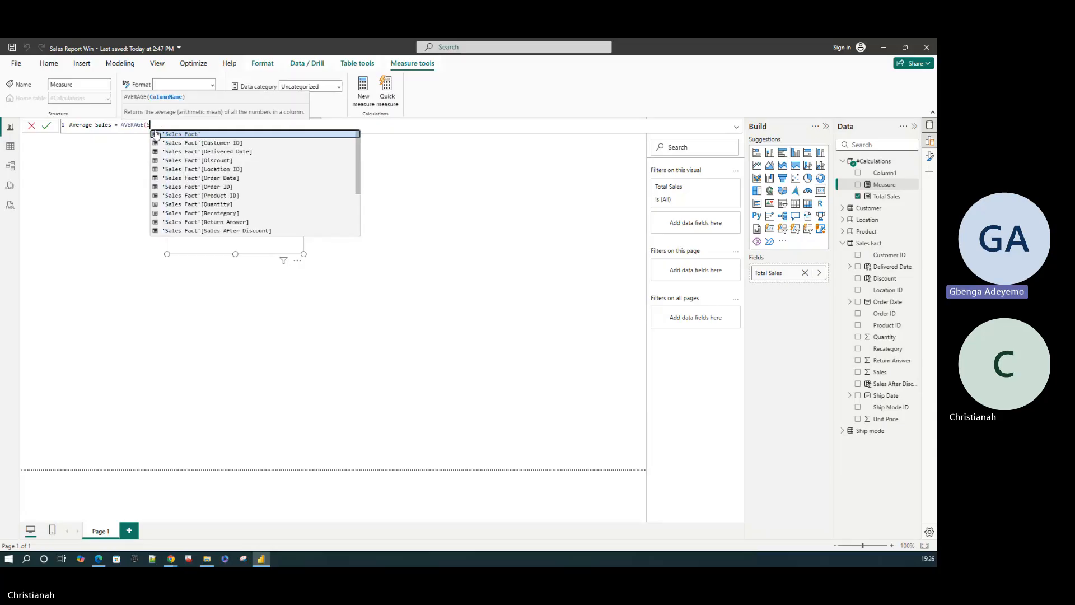
text(LES\\\)
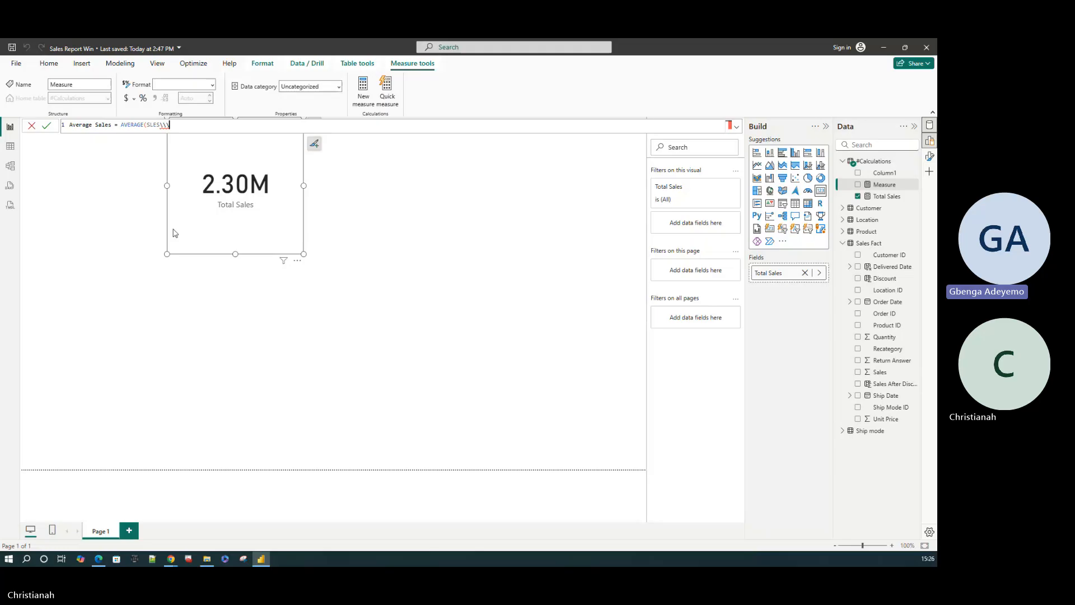
key(BackSpace)
key(BackSpace)
key(BackSpace)
key(BackSpace)
text(ALES)
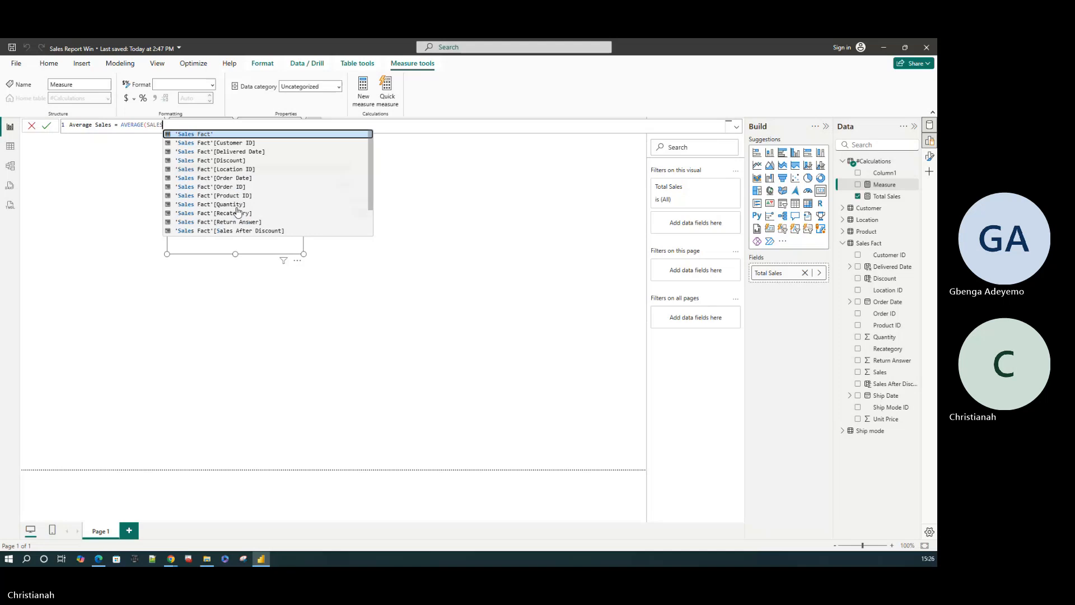
scroll(236, 206, down, 2)
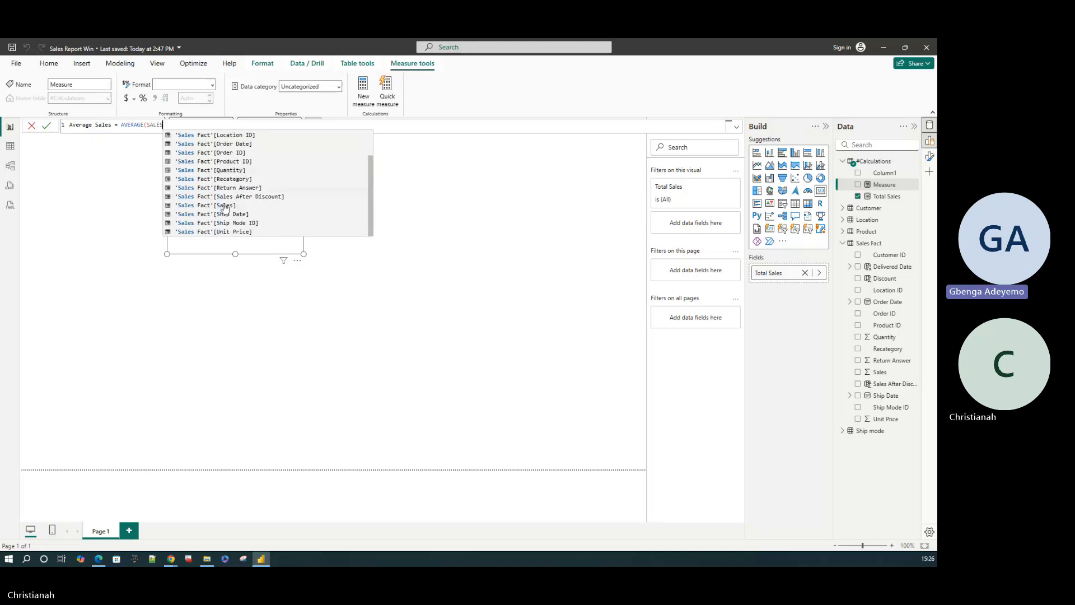
click(225, 205)
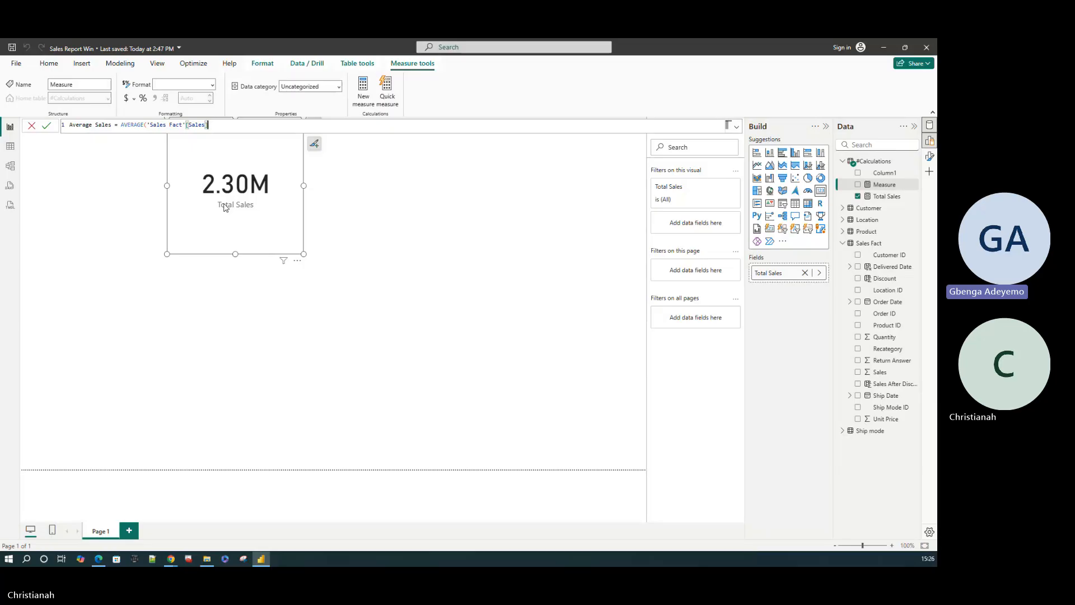
text())
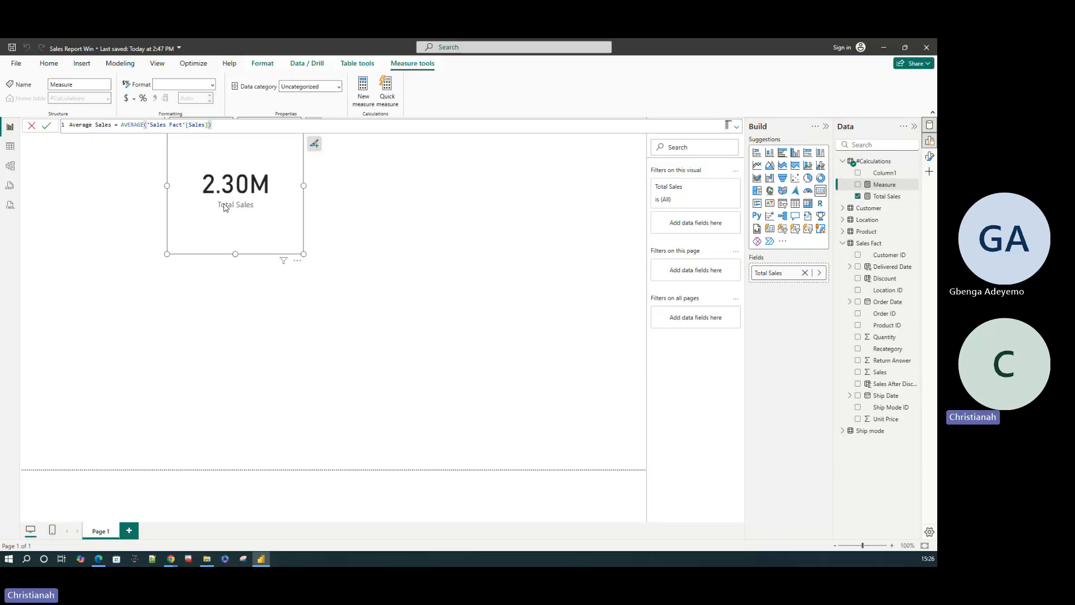
key(Return)
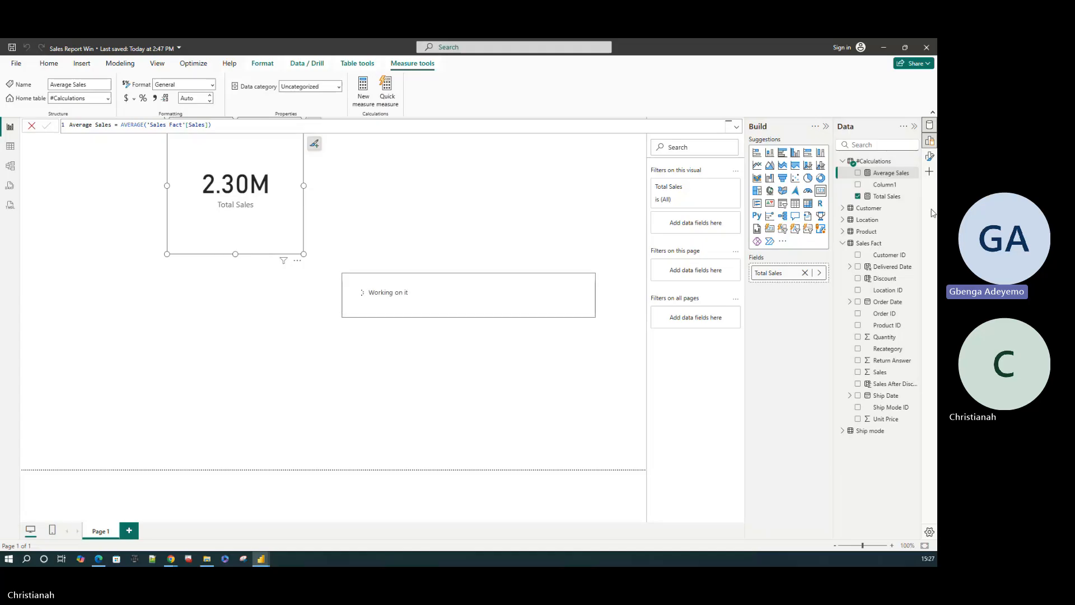
- Delete Column1 from the #Calculations table in the model
click(859, 185)
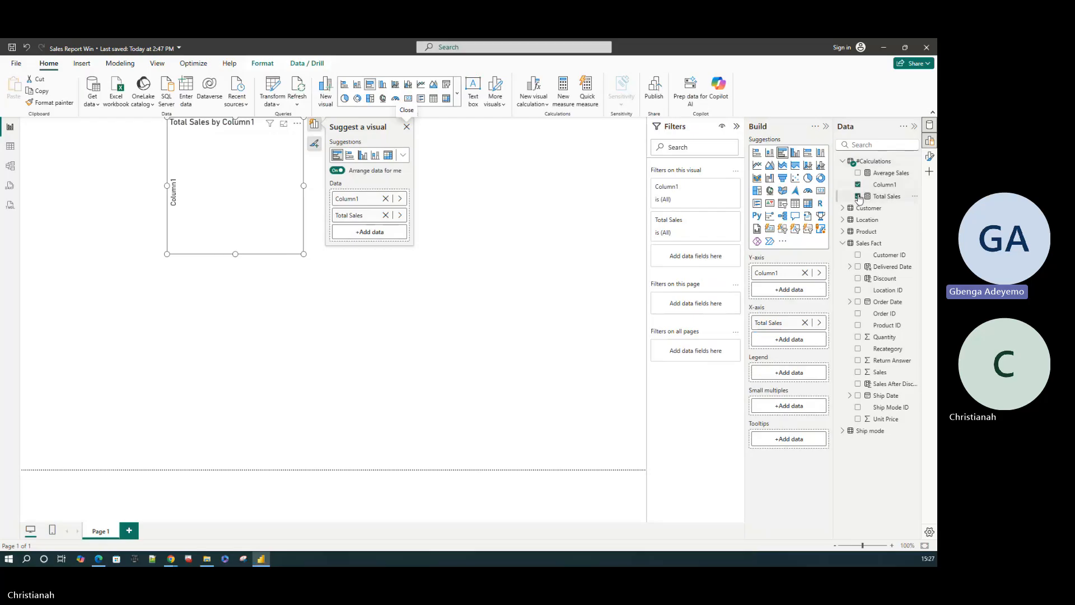
click(898, 196)
click(915, 185)
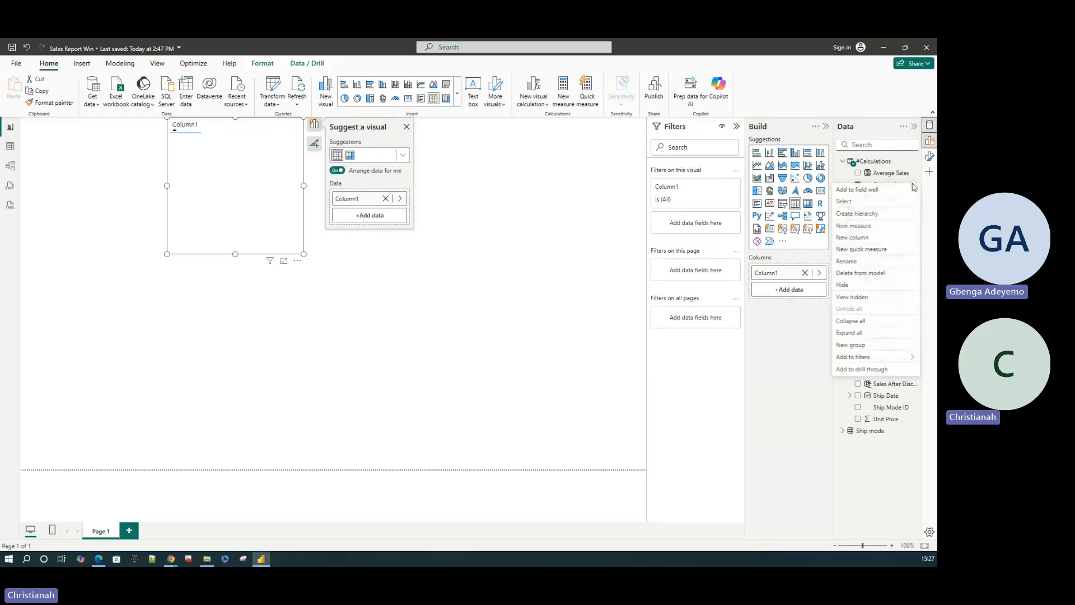
click(861, 273)
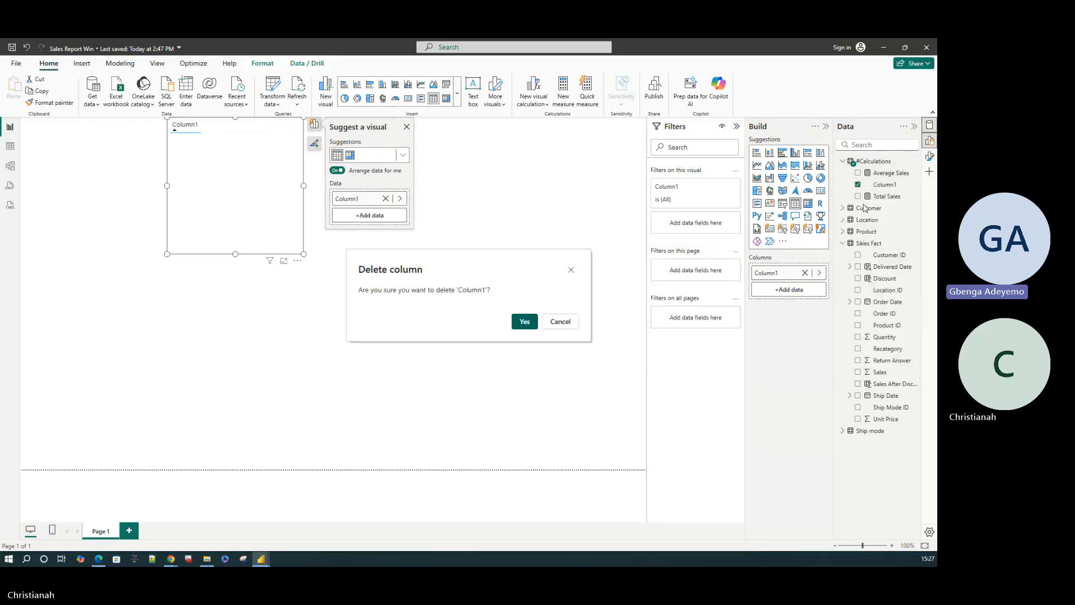
click(524, 321)
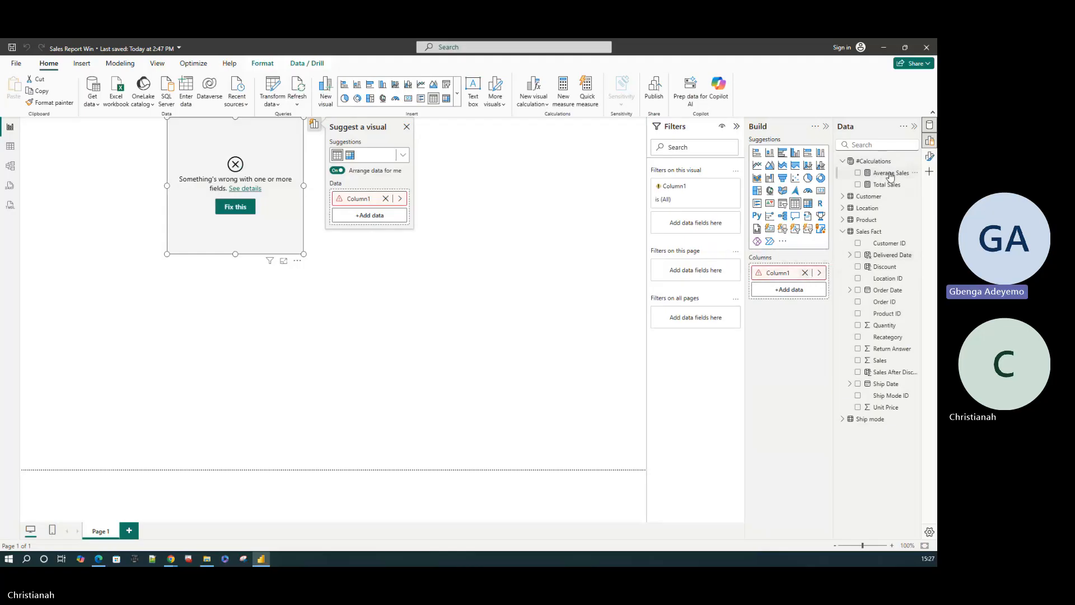
- Remove the broken Column1 field from the visual and show the Total Sales measure in it as a card
click(805, 273)
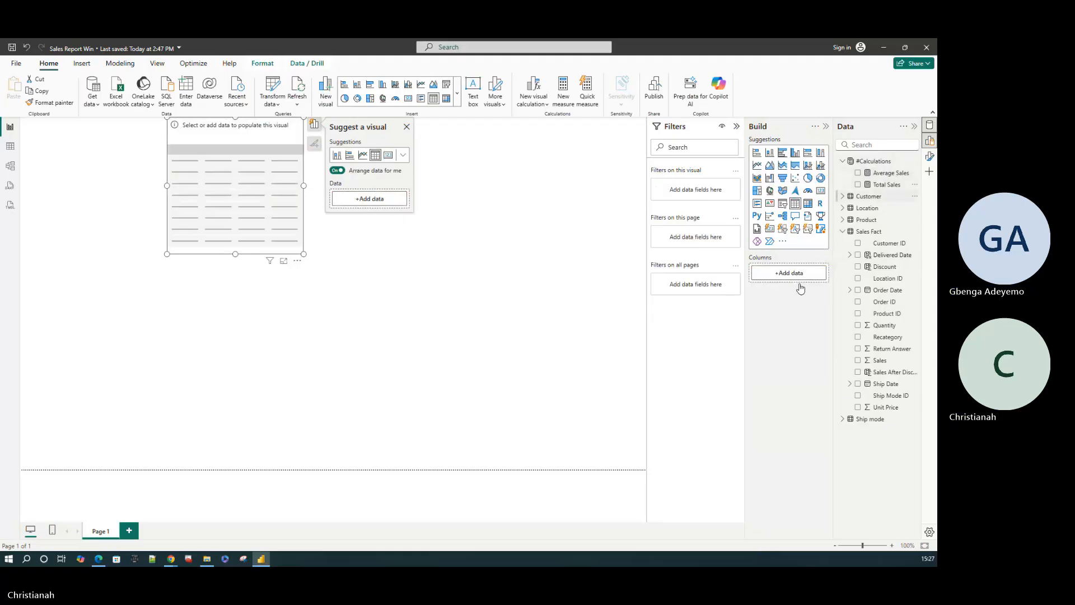
drag(887, 185, 801, 287)
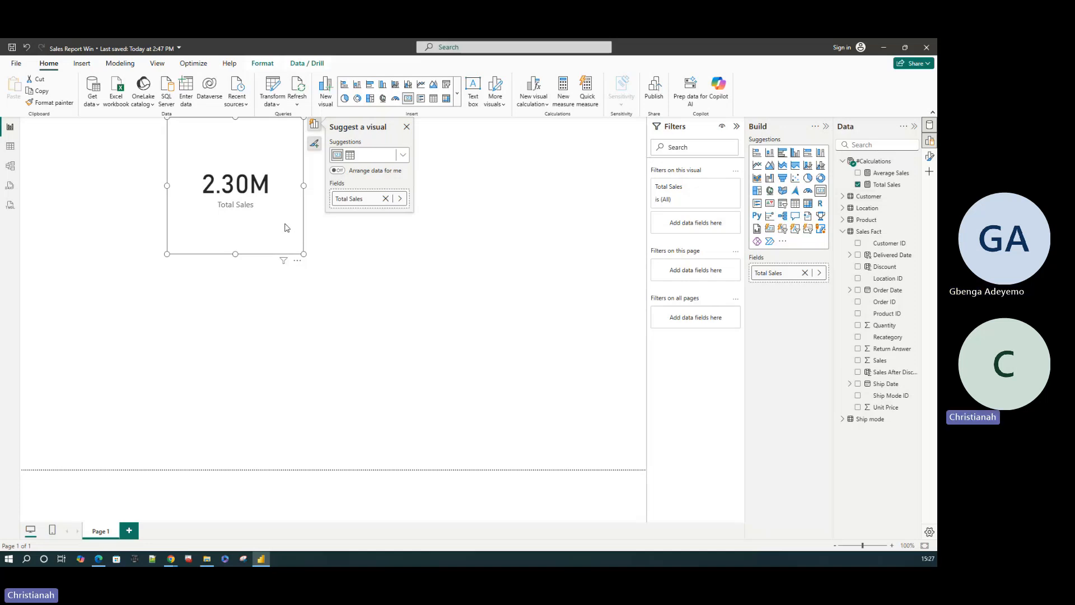
- Duplicate the Total Sales card and place the copy to the right of the original on the page
key(ctrl+c)
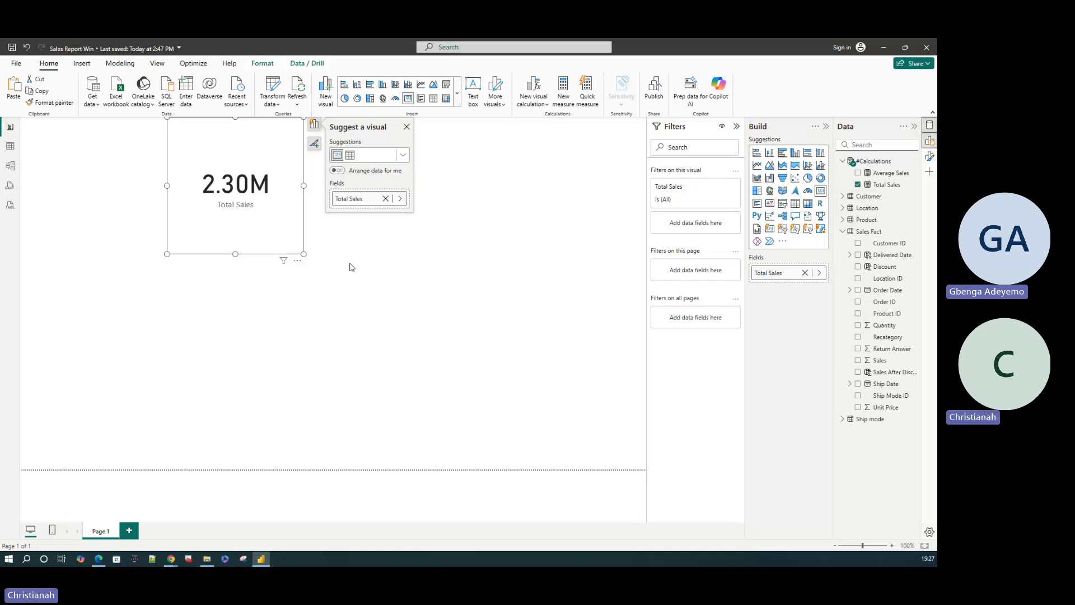
click(352, 267)
key(ctrl+v)
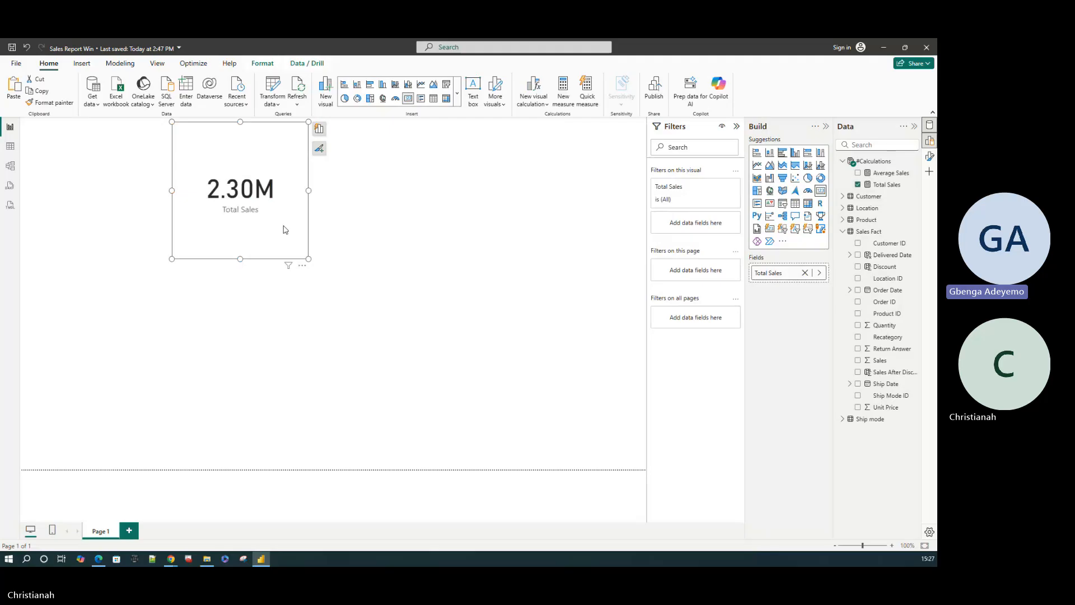
click(394, 239)
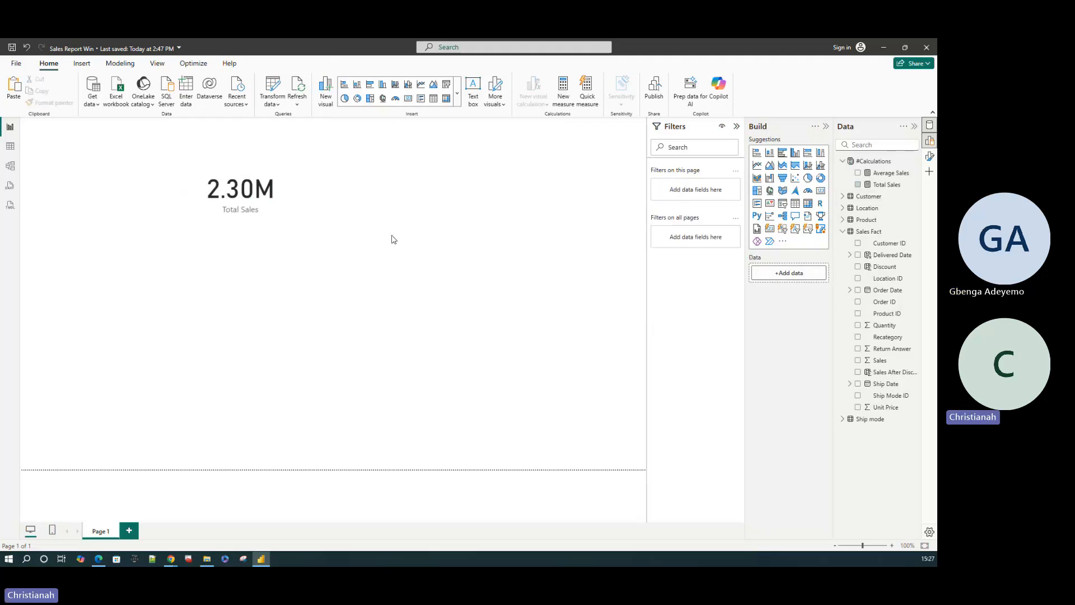
click(284, 210)
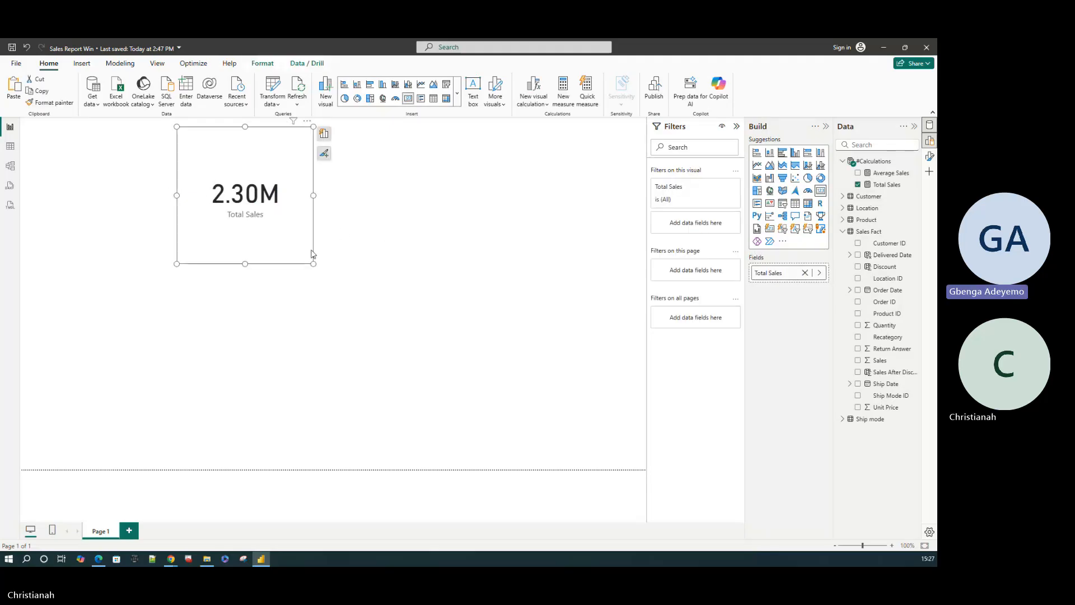
drag(312, 253, 502, 250)
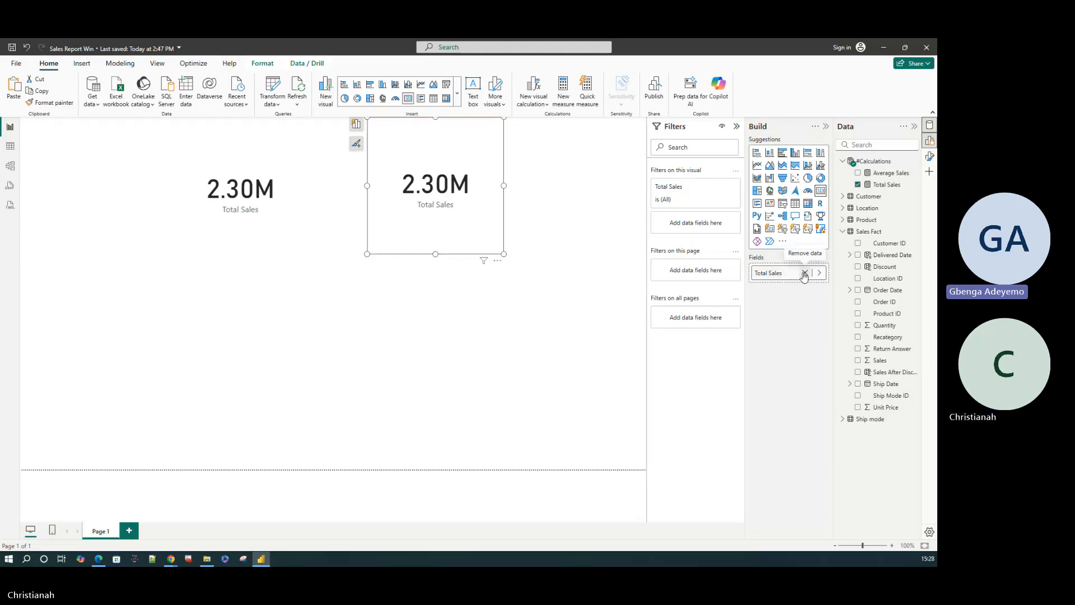
- Replace the Total Sales field in the copied card with the Average Sales measure
click(804, 273)
drag(883, 174, 788, 273)
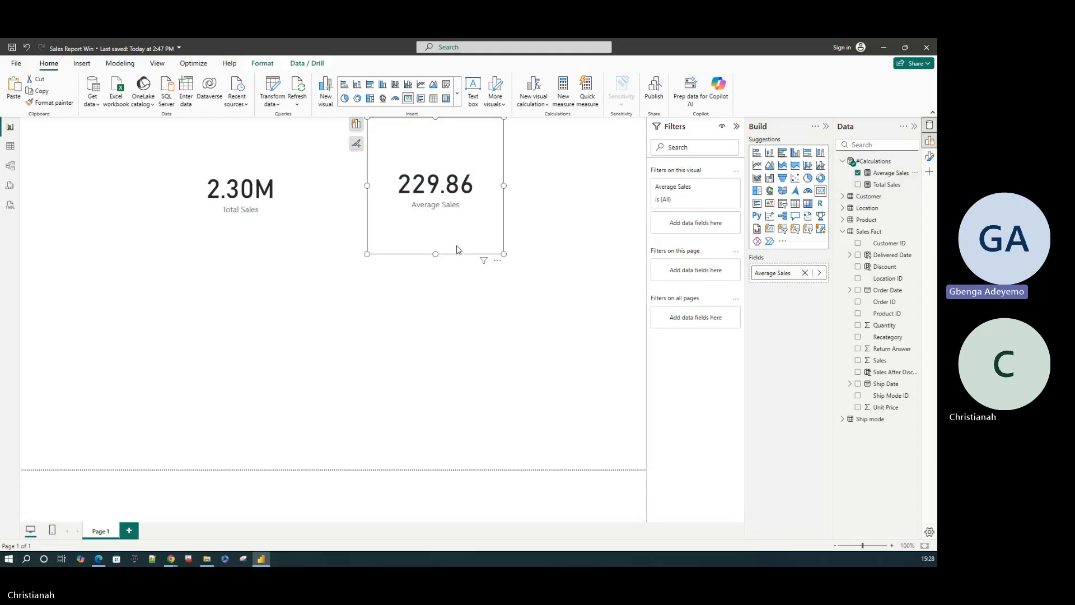
- Create another measure in the #Calculations table named Min Sales and begin its formula with the MIN function
click(913, 163)
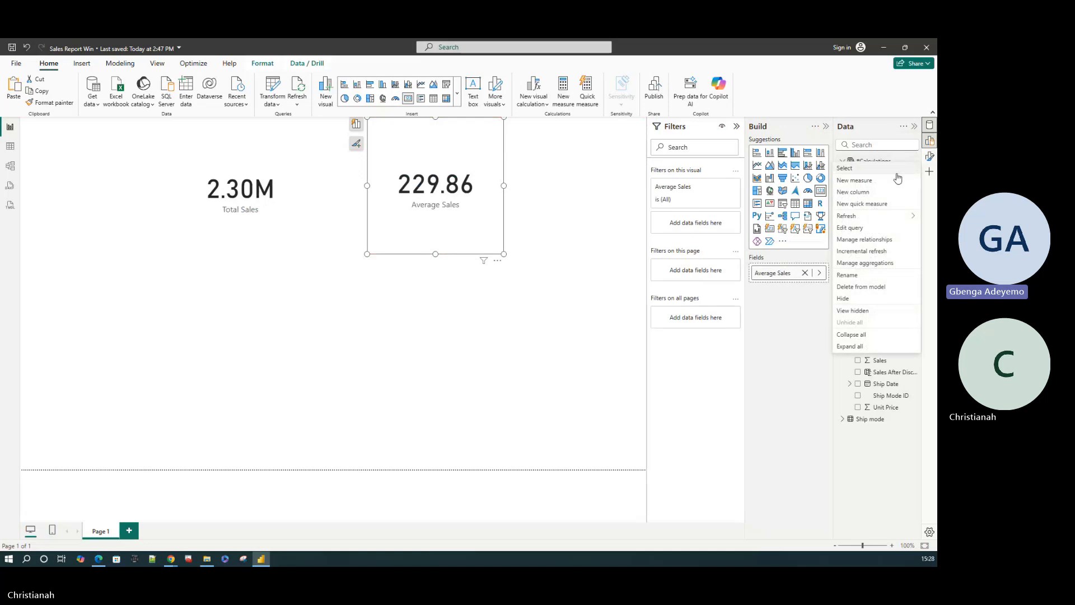
key(Escape)
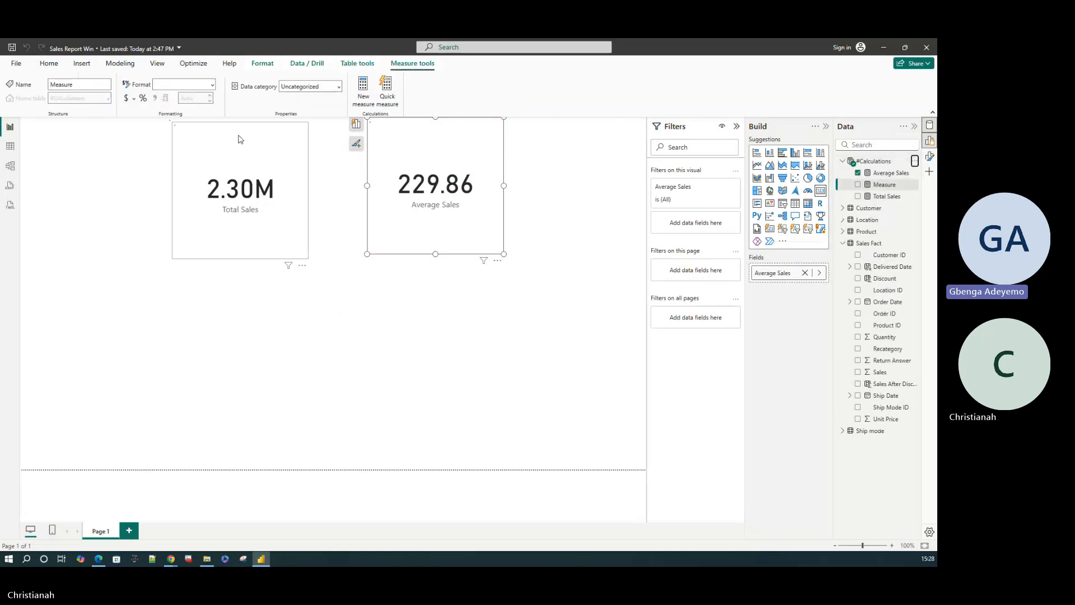
text(M)
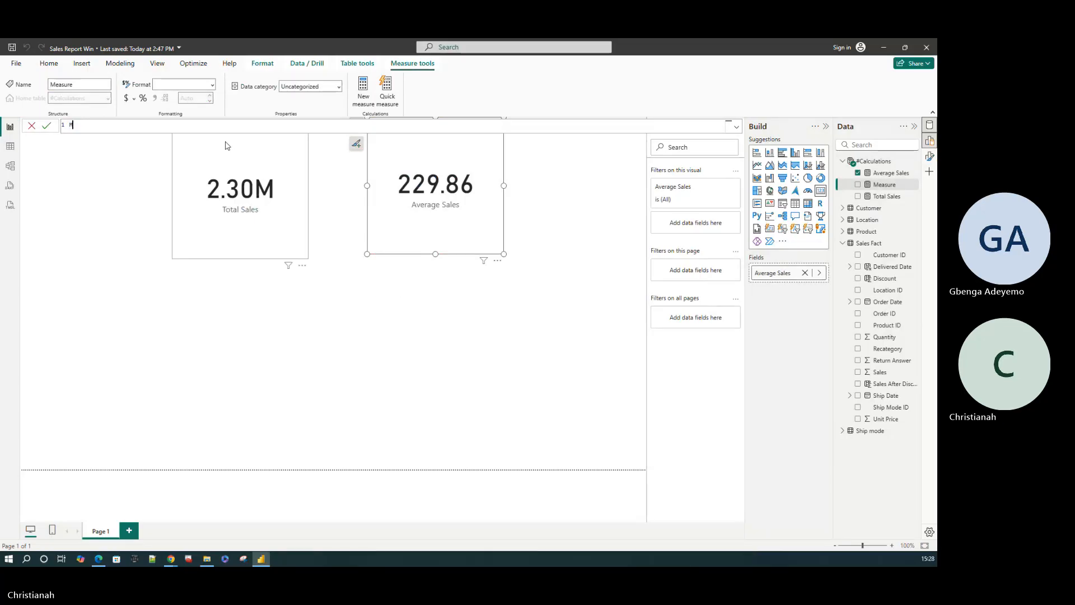
text(in Sales Order)
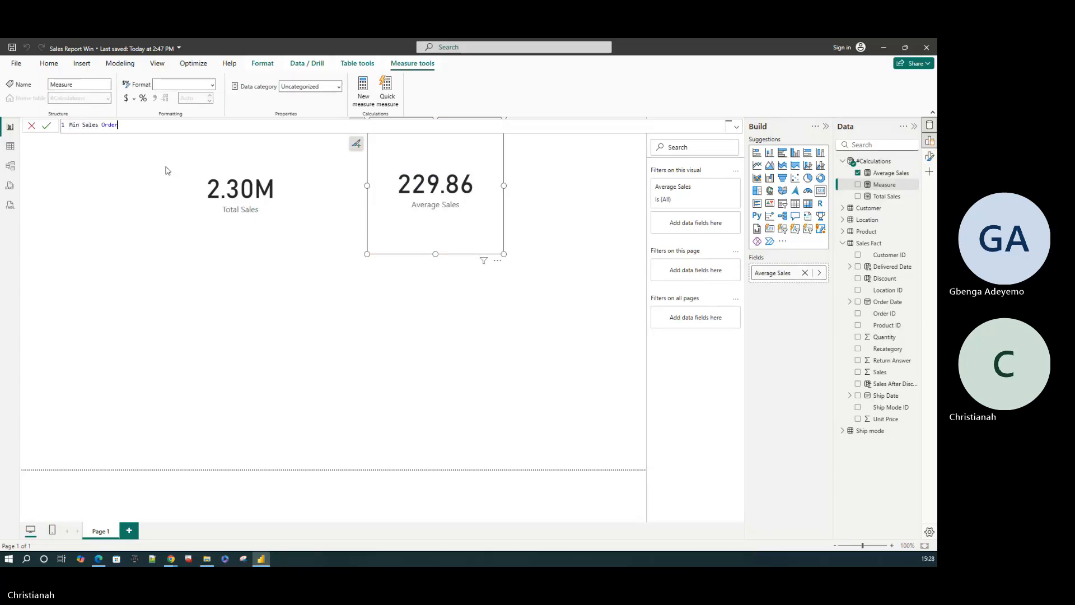
key(BackSpace)
key(BackSpace)
key(BackSpace)
key(BackSpace)
key(BackSpace)
text(= MIN)
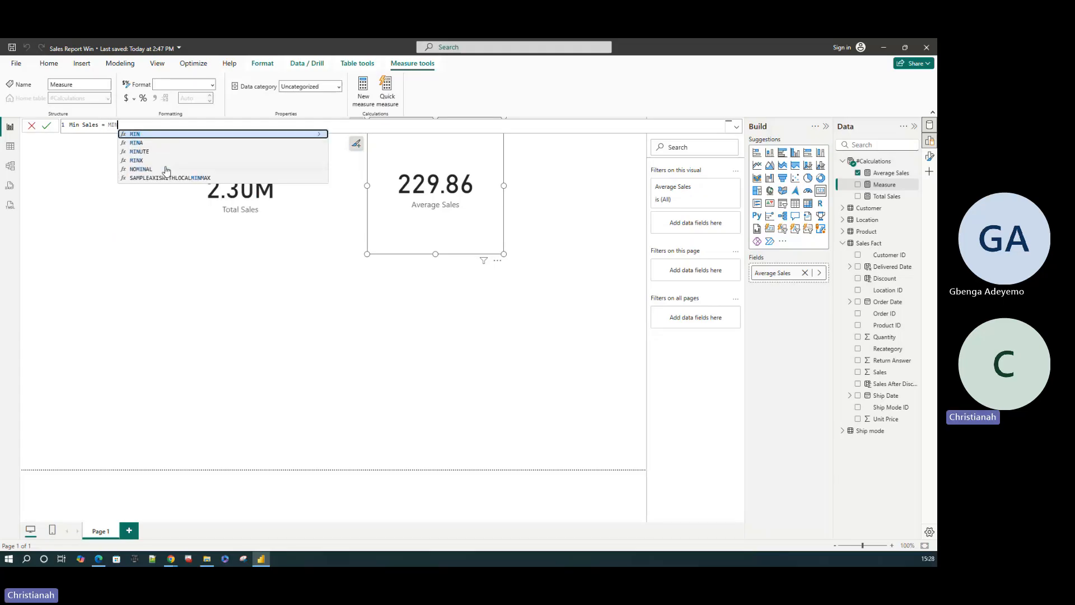
text(()
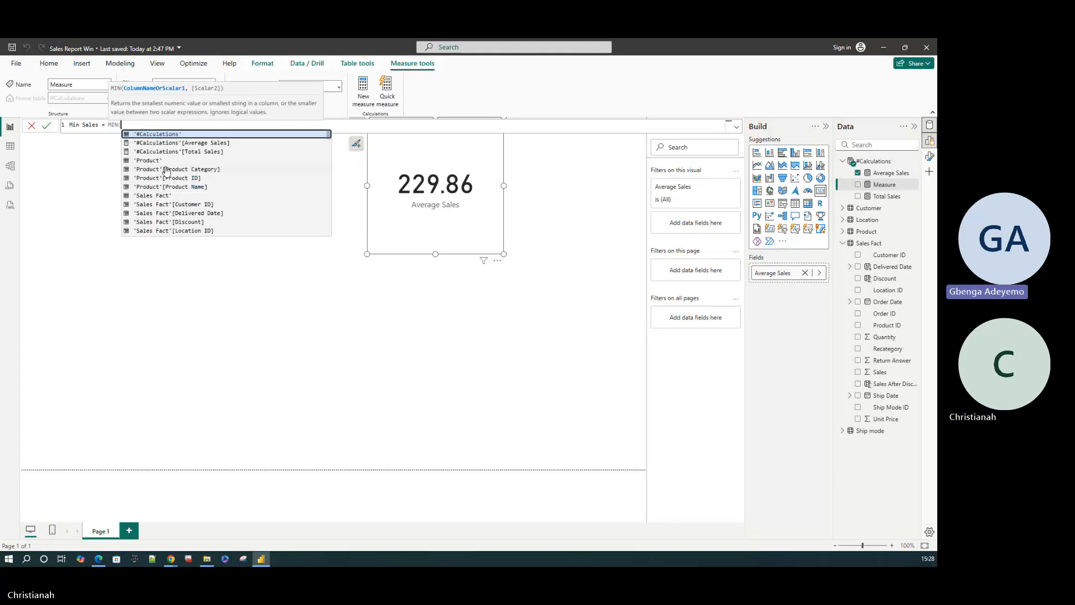
- Complete the Min Sales formula with the 'Sales Fact'[Sales] column as the MIN argument and commit the measure
text(SALES)
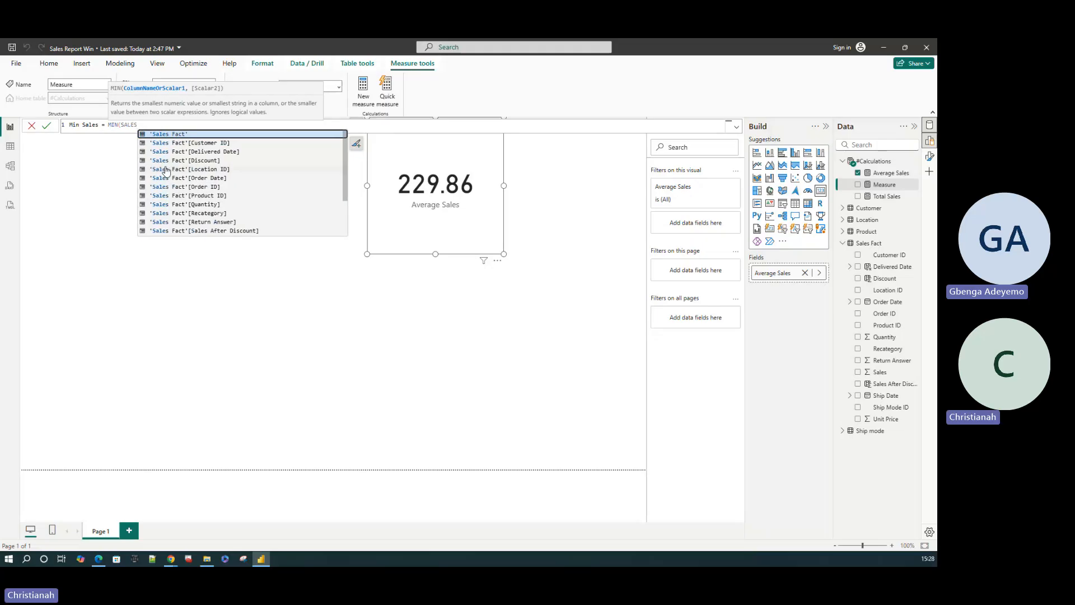
key(Down)
key(Down)
key(Down)
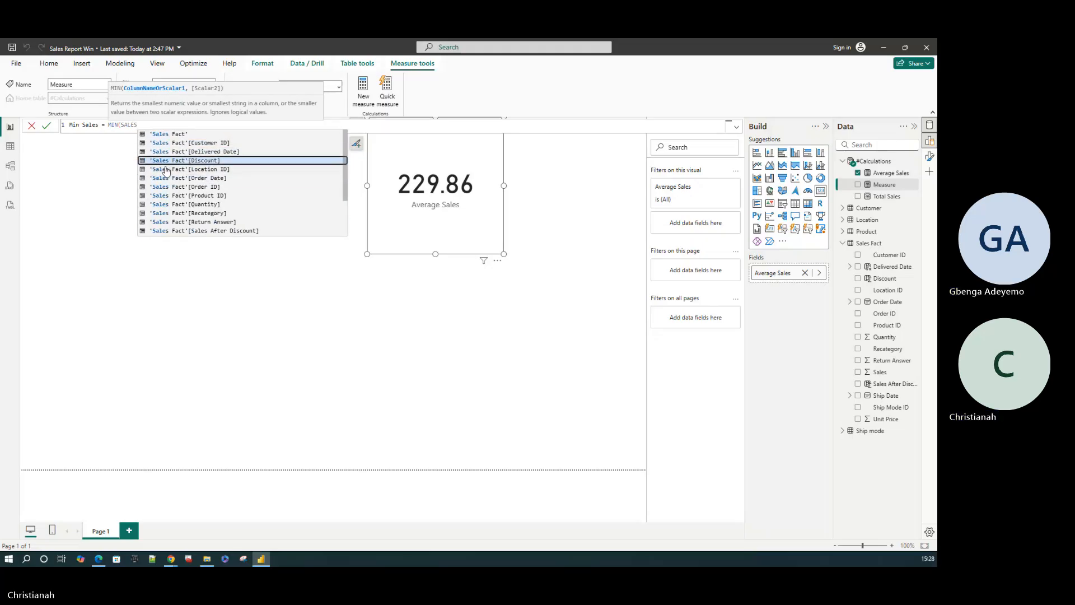
key(Down)
key(Down)
key(Down)
key(Down)
key(Down)
key(Down)
key(Down)
key(Down)
key(Down)
key(Down)
key(Down)
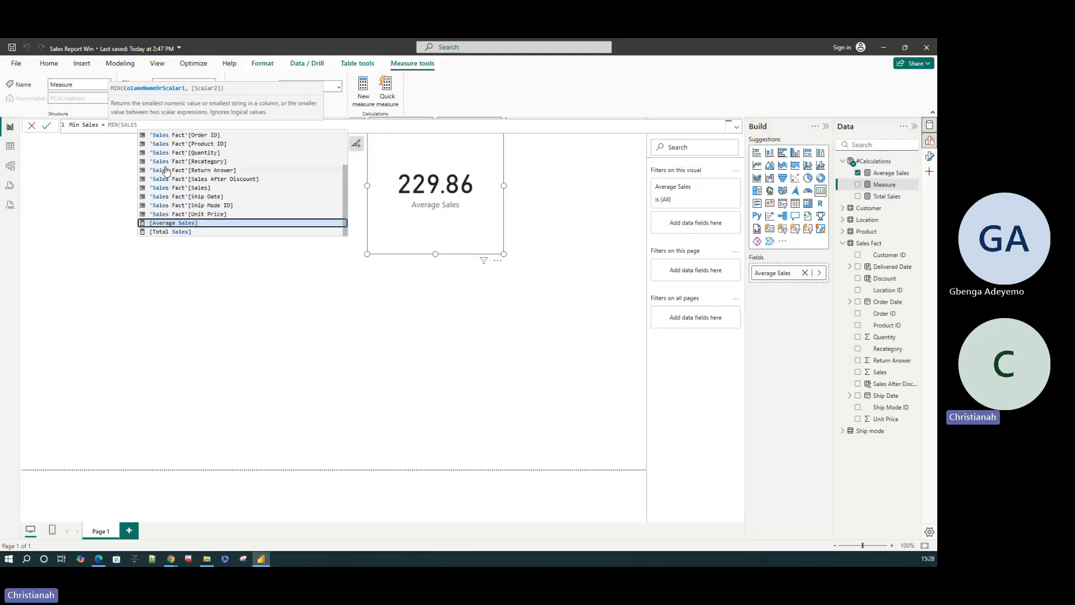
key(Up)
key(Up)
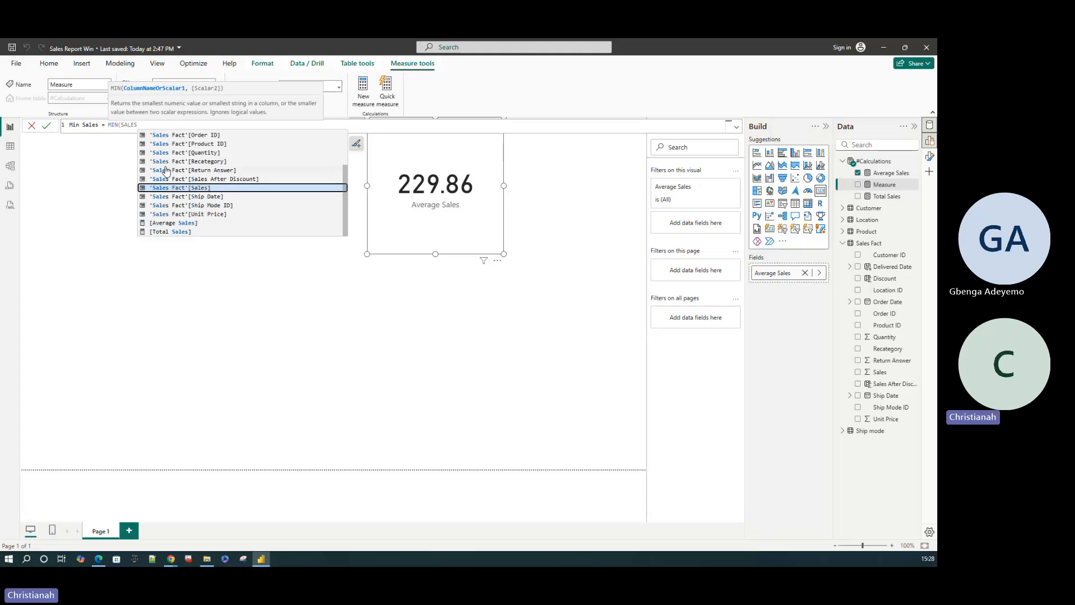
key(Tab)
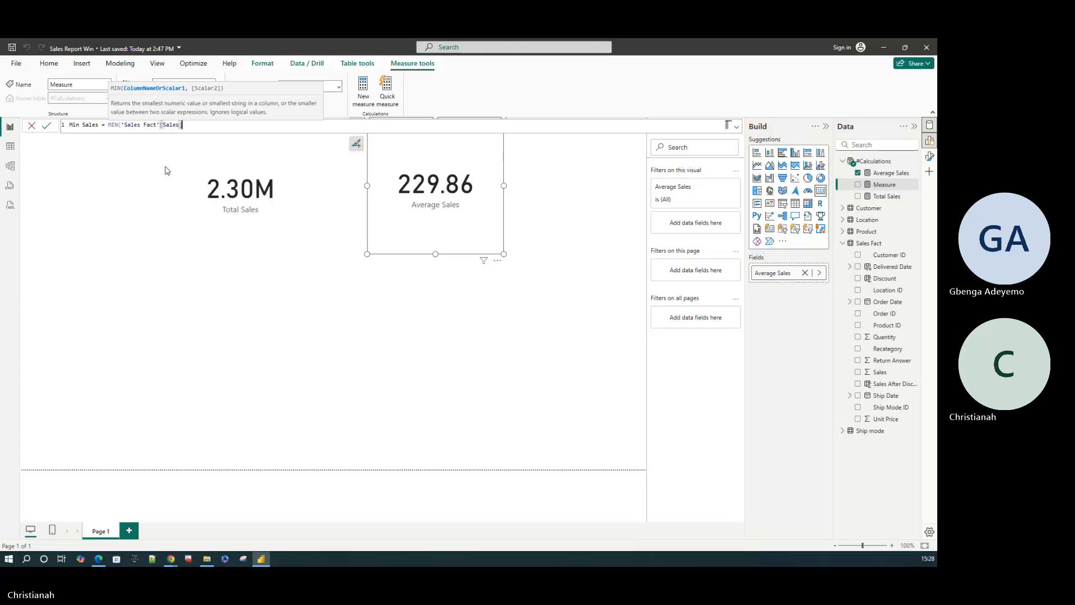
text())
key(Return)
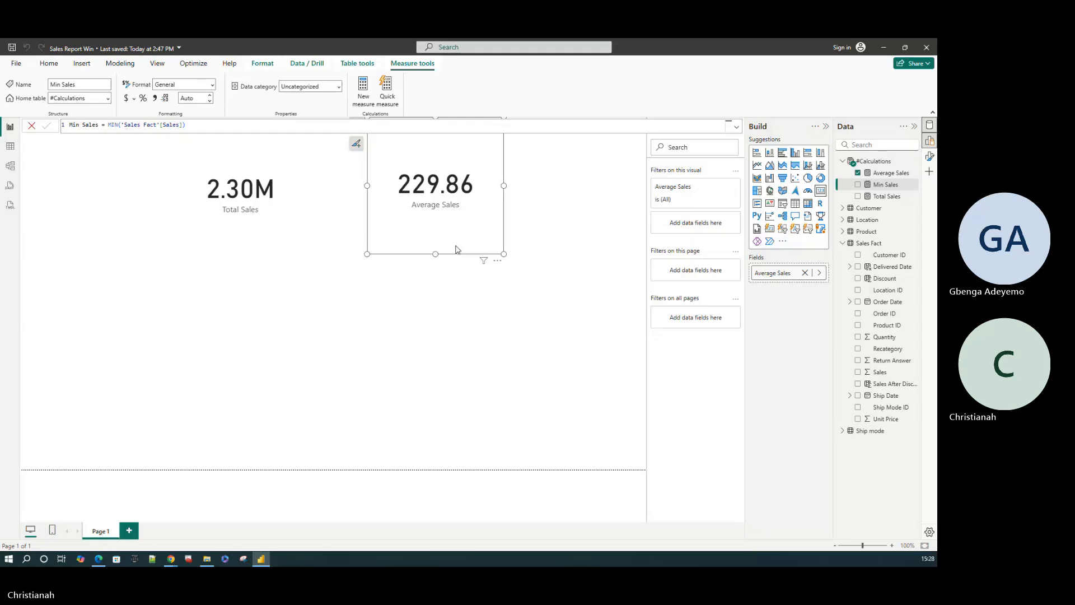
- Duplicate the Average Sales card, placing the copy to its right, and duplicate the Total Sales card
key(ctrl+c)
key(ctrl+v)
drag(463, 241, 620, 227)
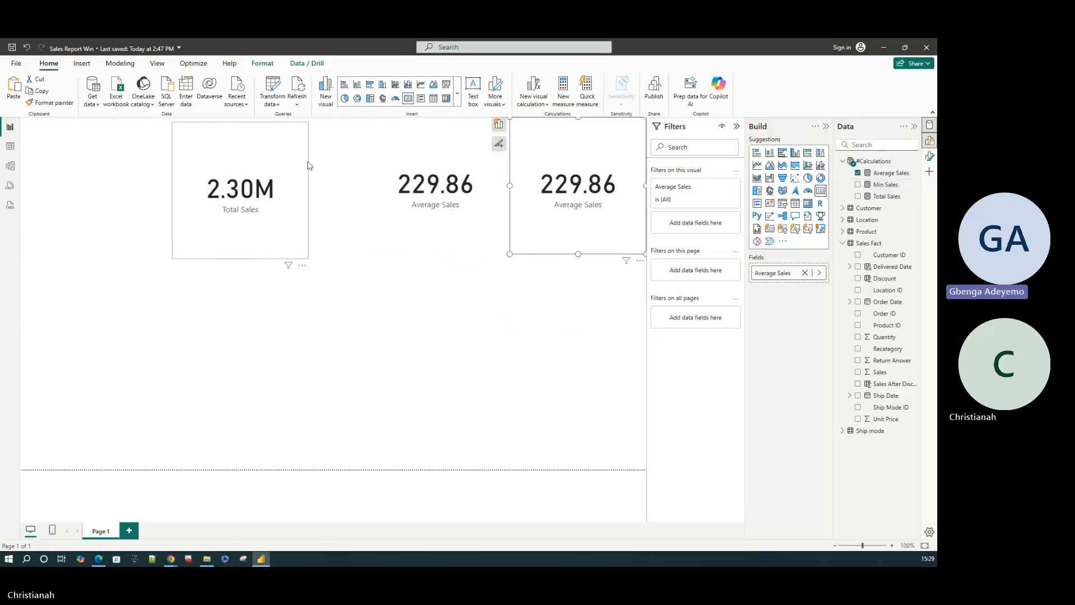
click(293, 149)
key(ctrl+c)
key(ctrl+v)
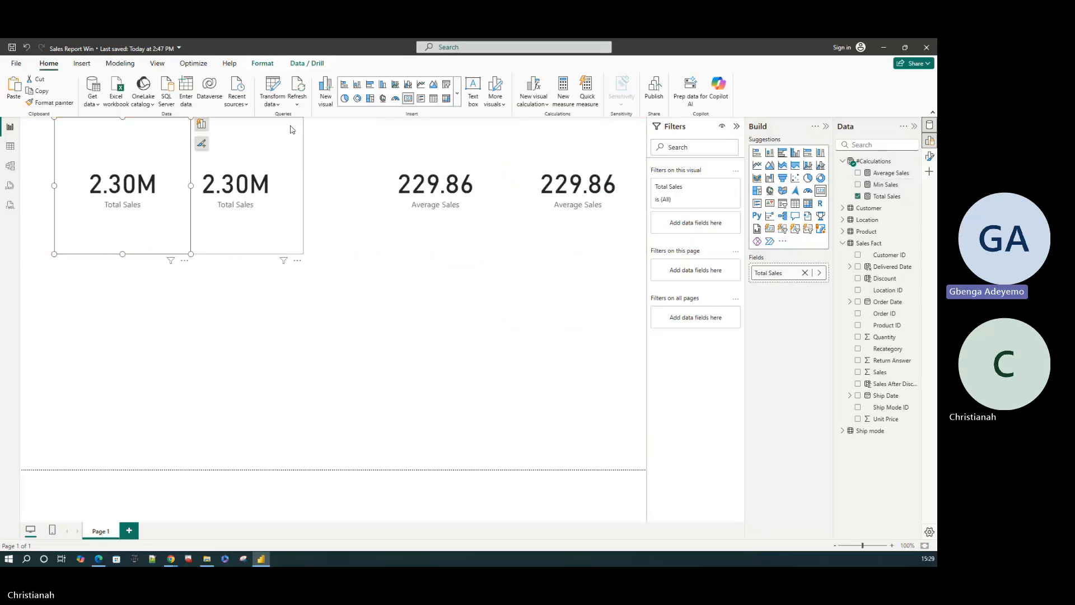
- Separate the two Total Sales cards, shrink both to compact size and set them side by side along the page's upper edge
drag(290, 129, 343, 139)
click(190, 252)
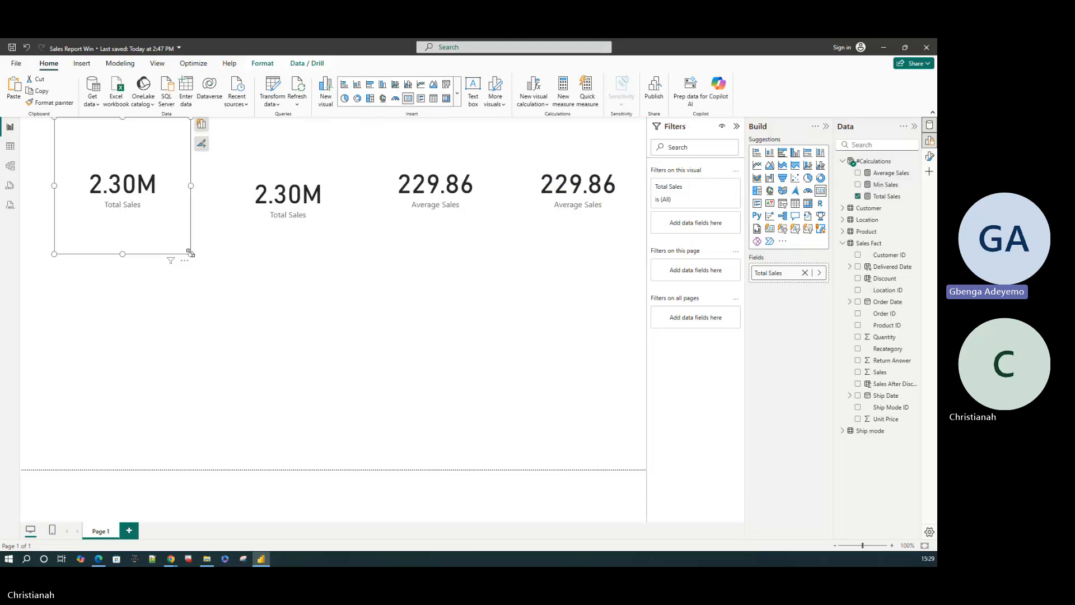
drag(190, 253, 143, 179)
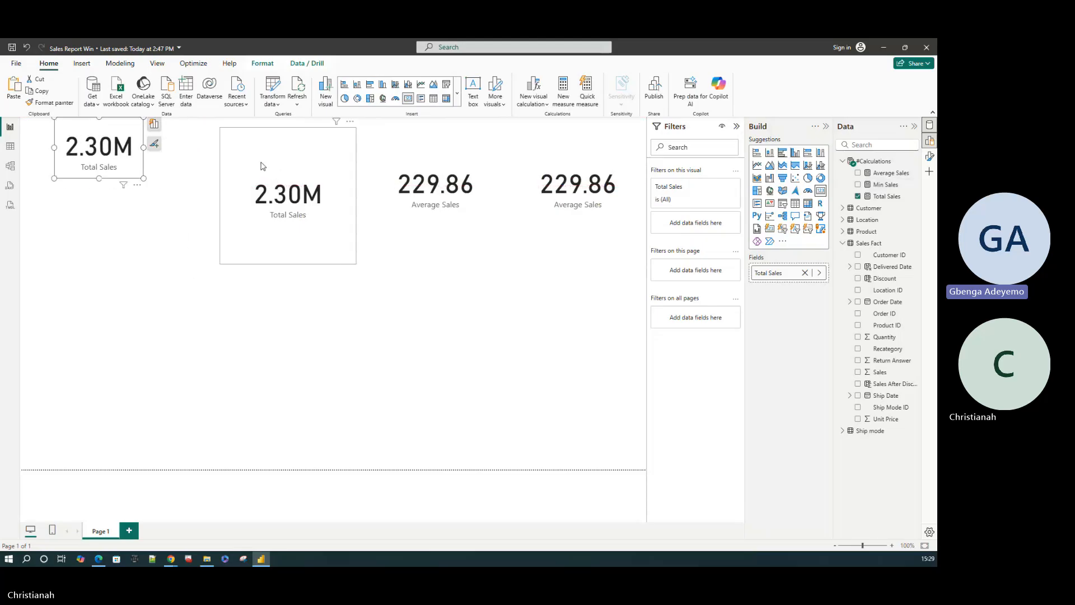
drag(260, 166, 199, 142)
drag(289, 252, 253, 178)
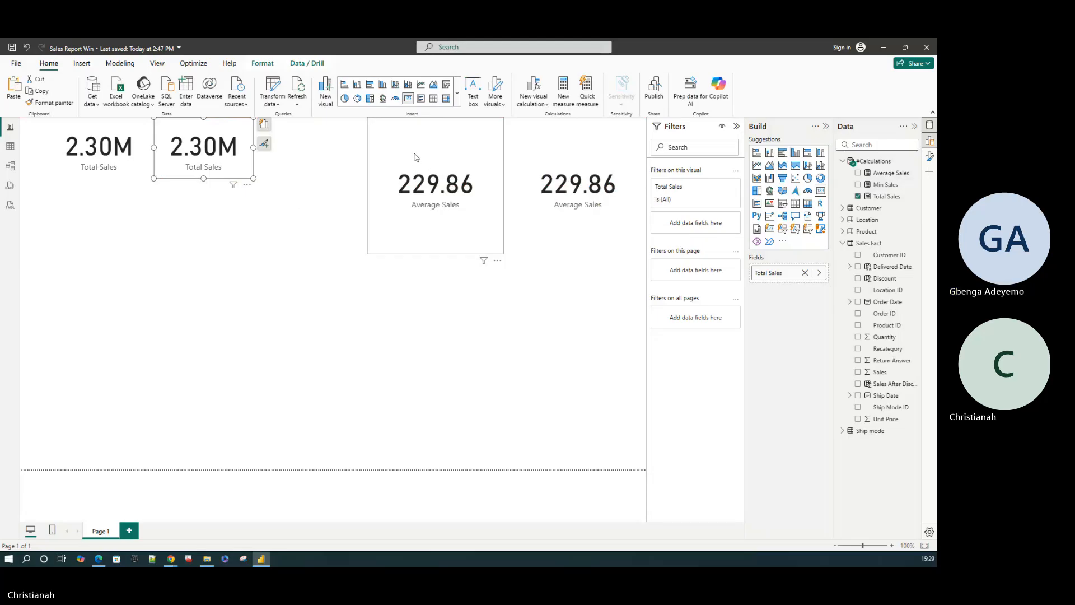
- Shrink both Average Sales cards and line them up in the same row after the Total Sales cards
drag(415, 158, 305, 144)
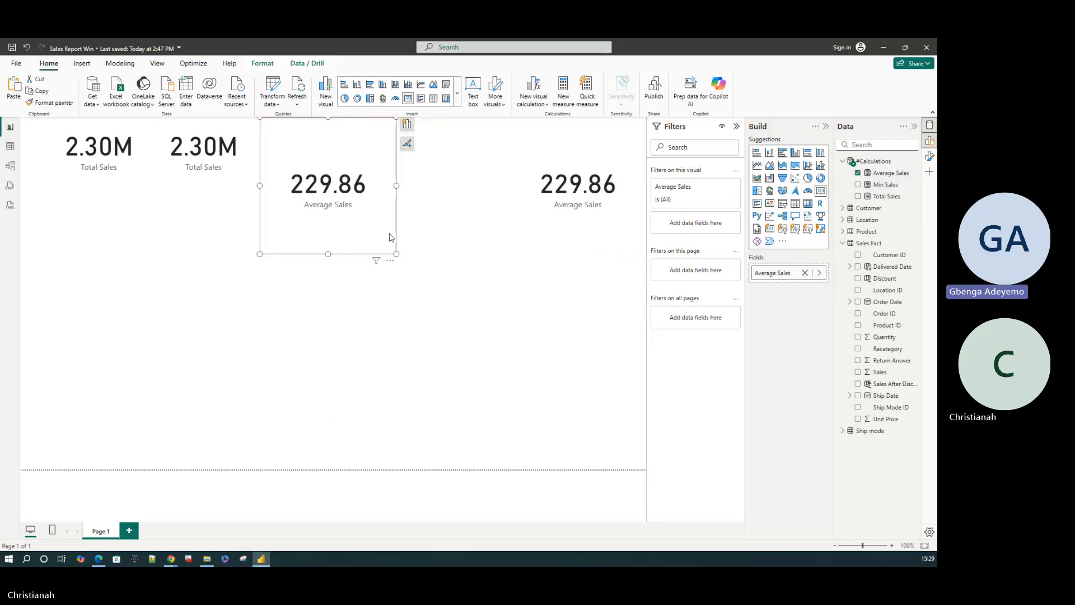
drag(397, 253, 349, 173)
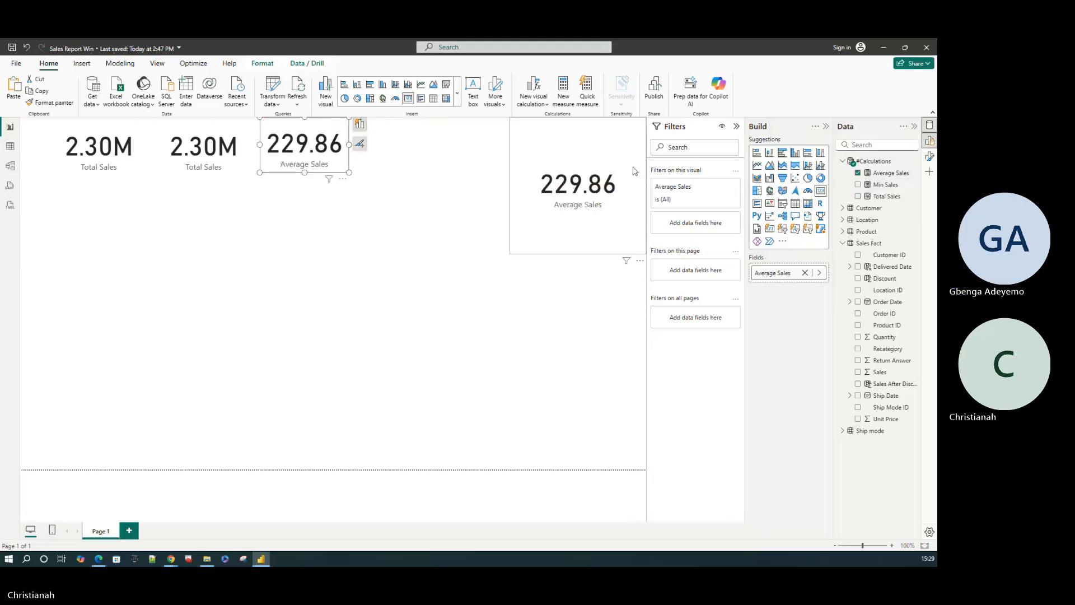
drag(575, 157, 439, 142)
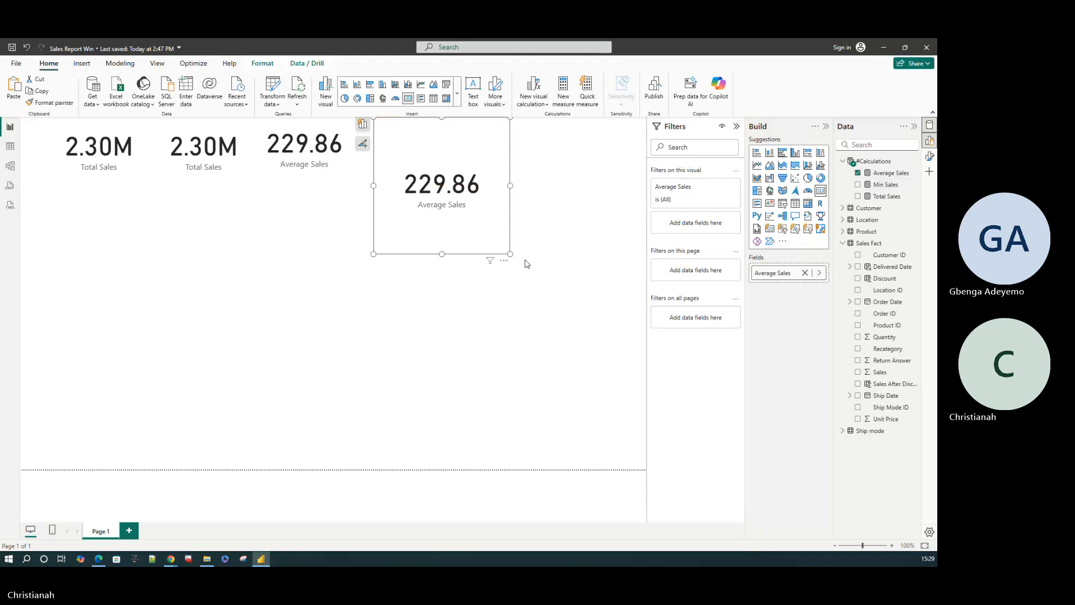
drag(510, 253, 473, 173)
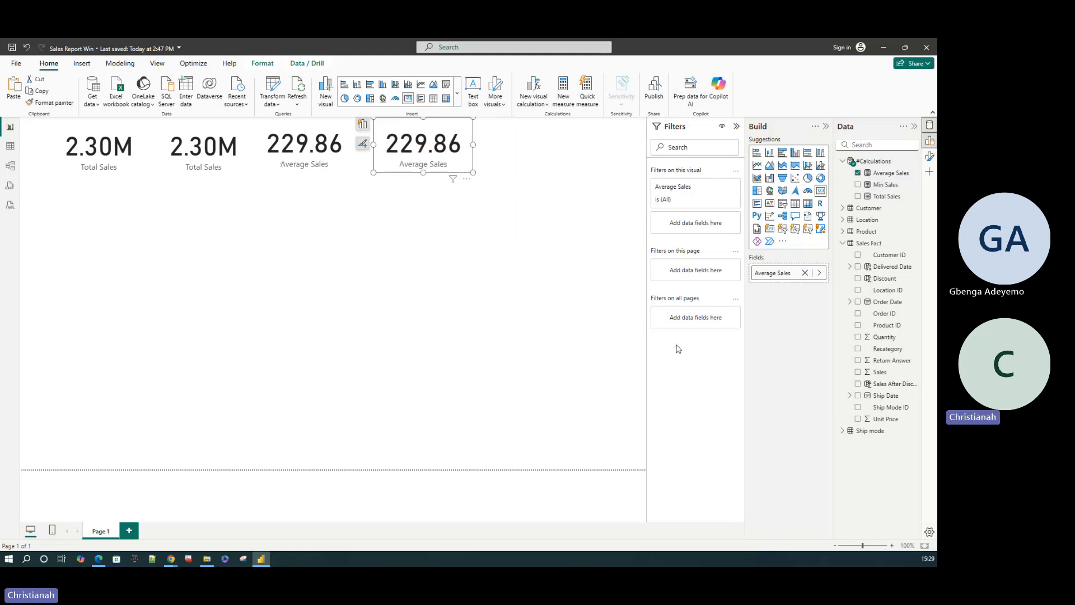
- Replace the Average Sales field in the last card of the row with the Min Sales measure
click(805, 272)
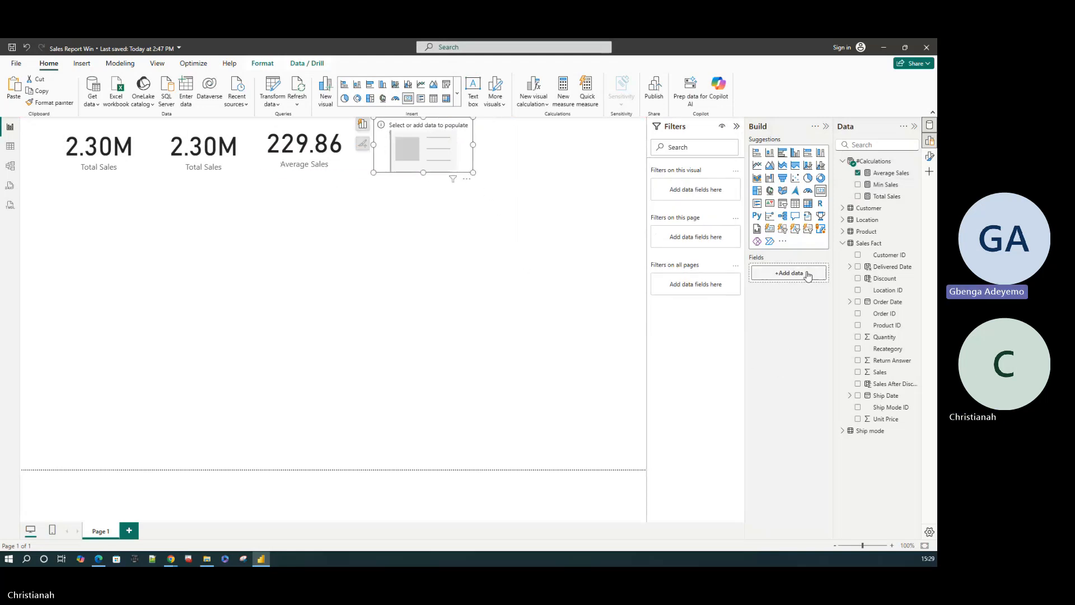
click(858, 185)
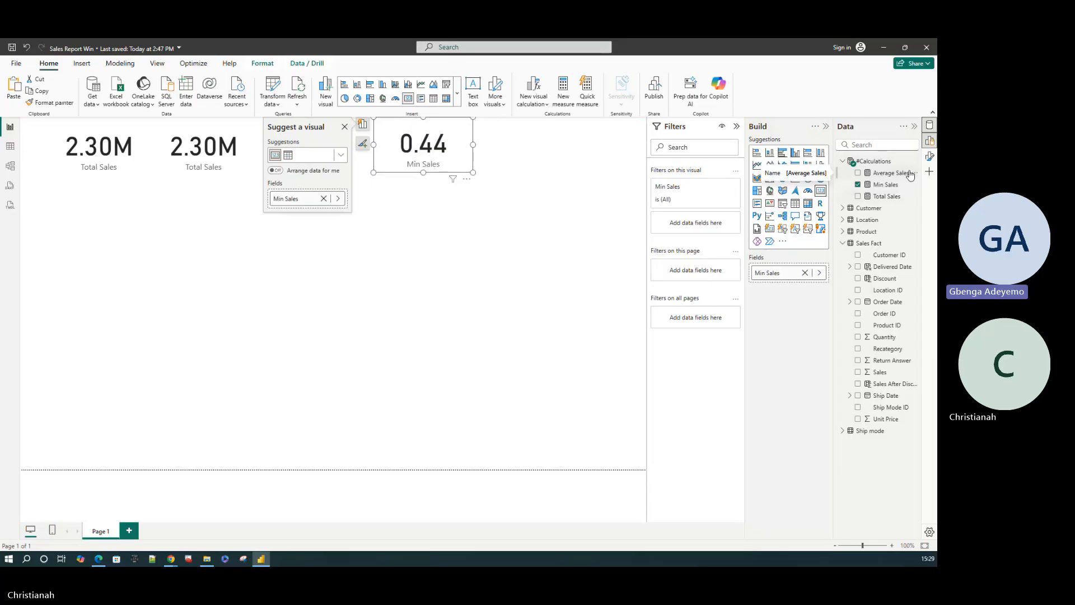
click(442, 315)
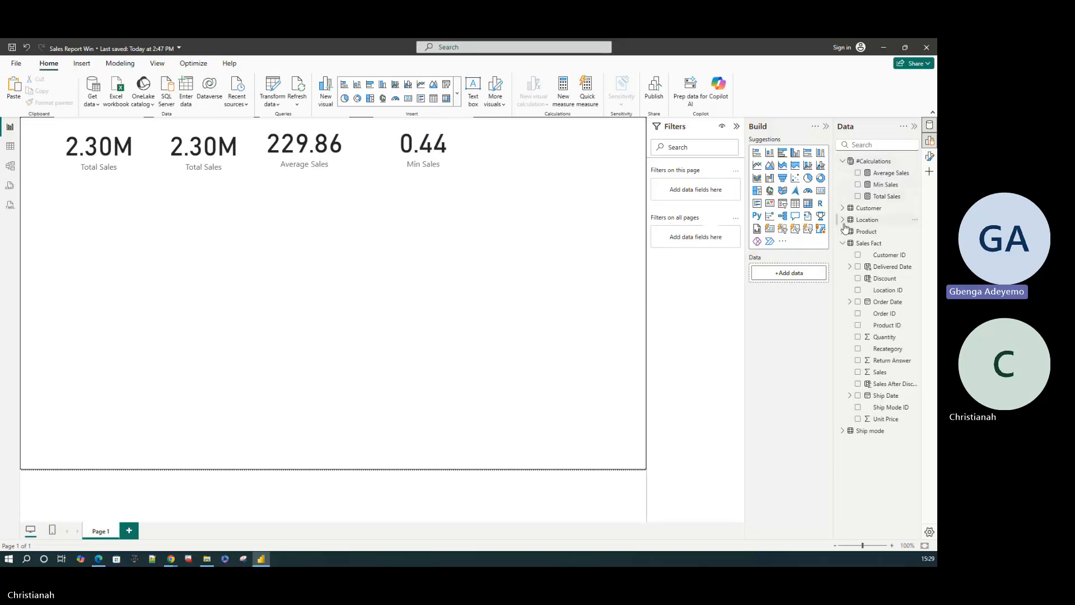
- Create a new measure in the #Calculations table named Max Sales and begin its formula with the MAX function
click(915, 161)
click(889, 179)
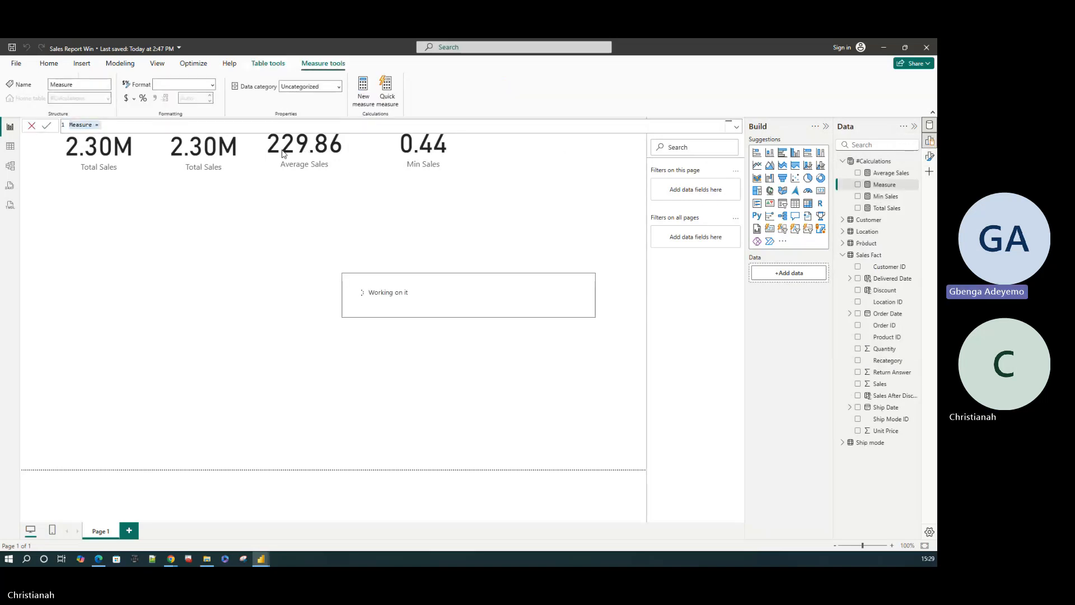
text(M)
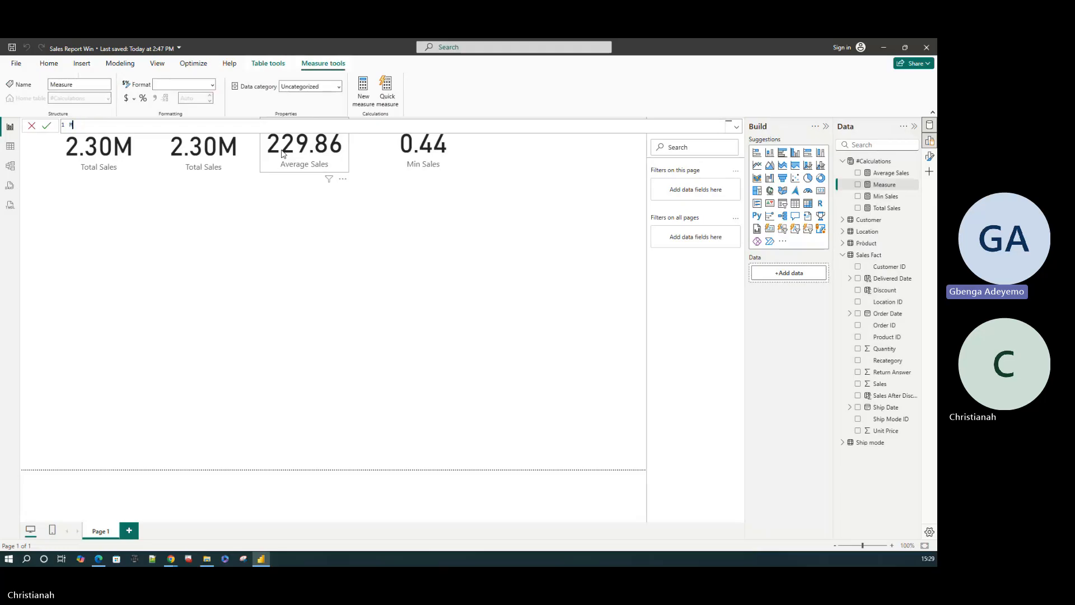
text(ax S)
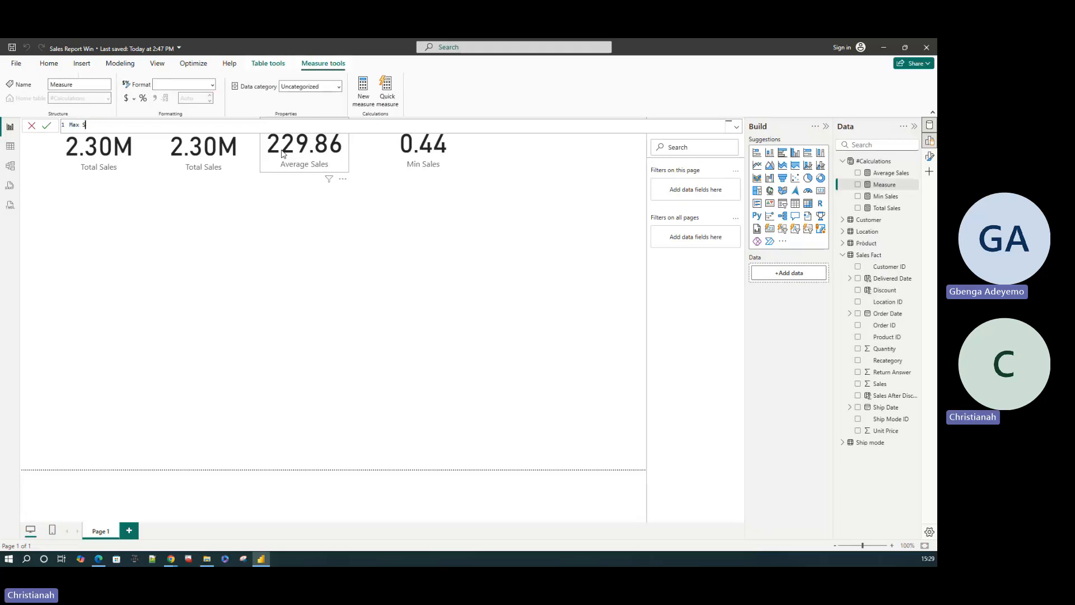
text(ales)
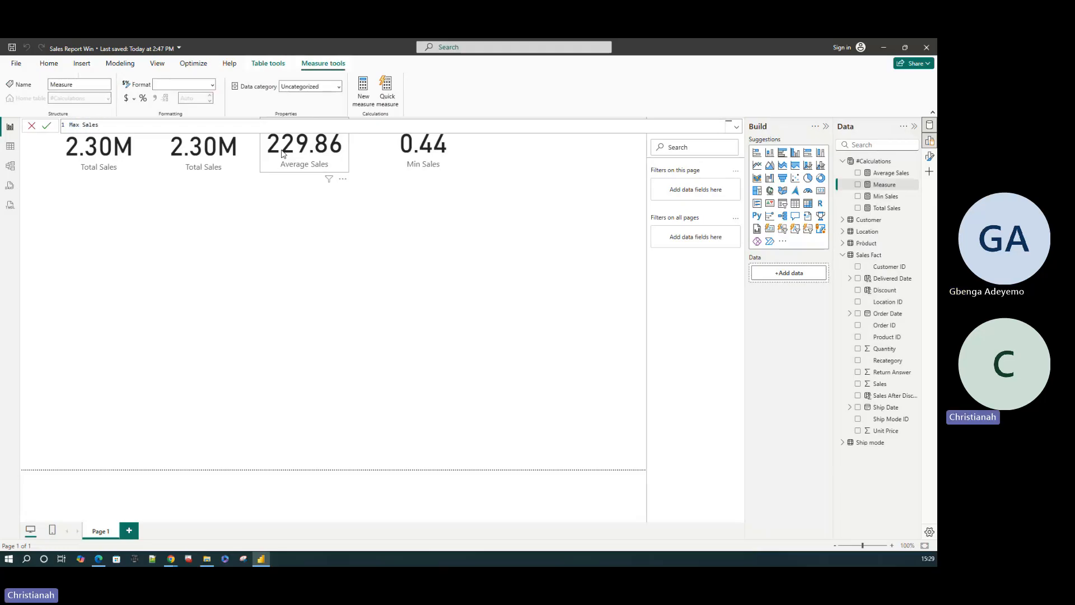
text( = Ma)
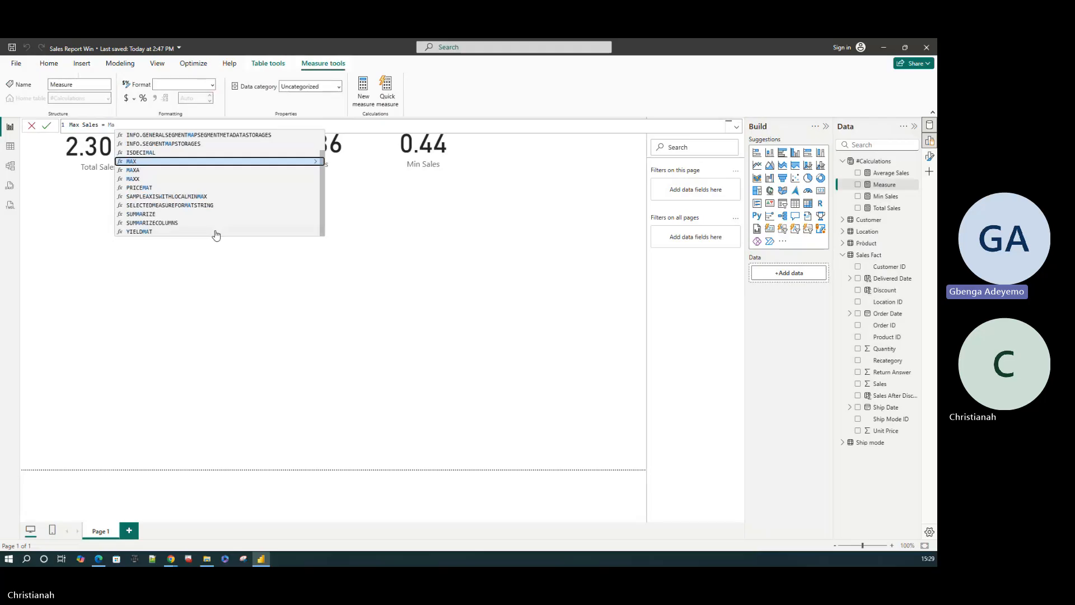
key(Tab)
- Complete the Max Sales formula with the 'Sales Fact'[Sales] column as the MAX argument and commit the measure
text(sales)
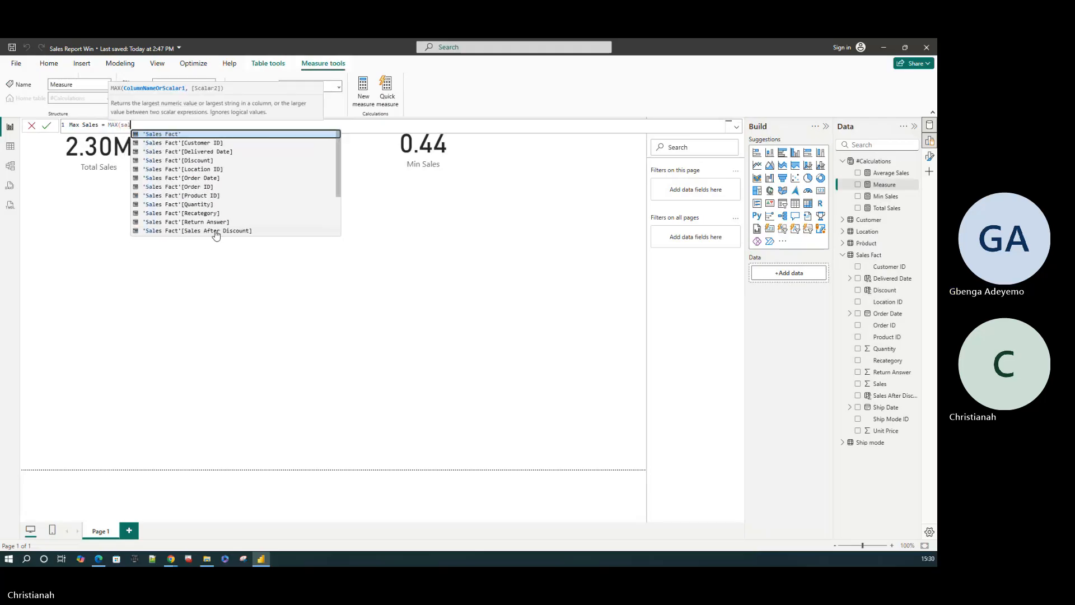
key(Up)
key(Up)
key(Up)
key(Up)
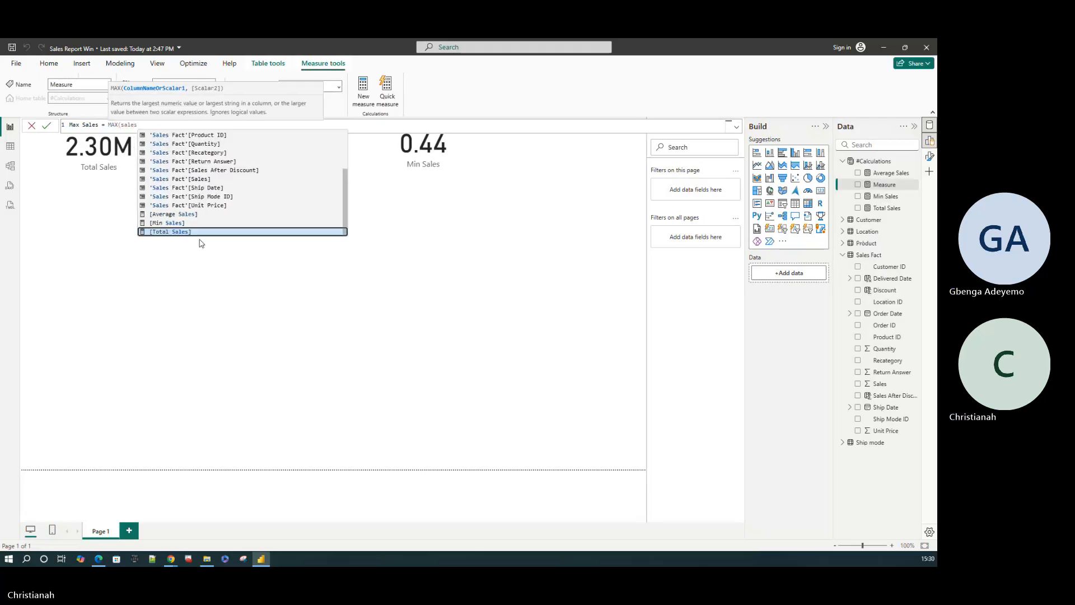
key(Up)
key(Up)
key(Up)
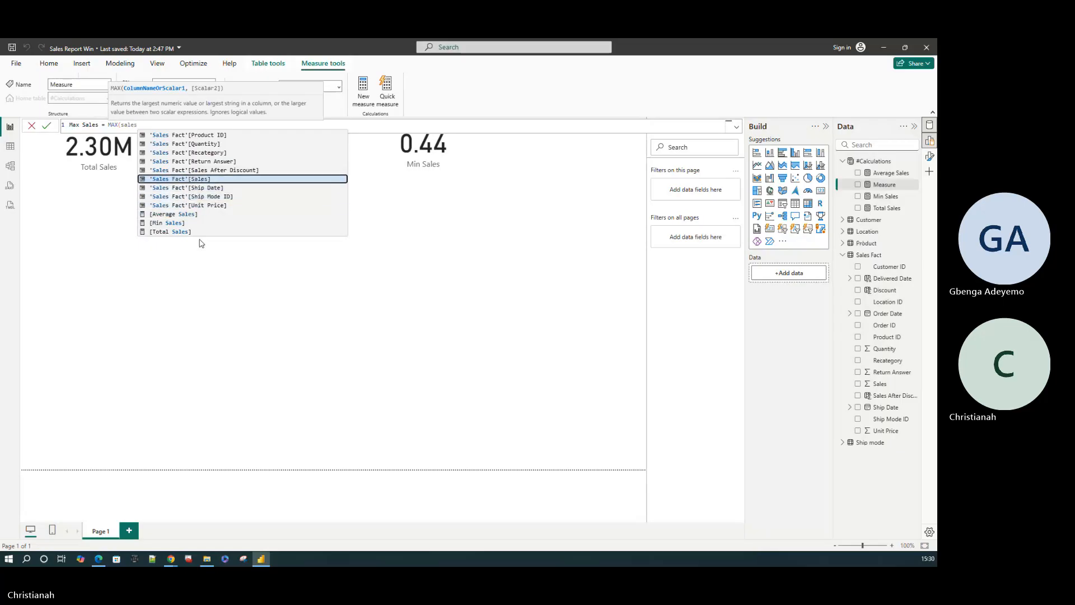
key(Tab)
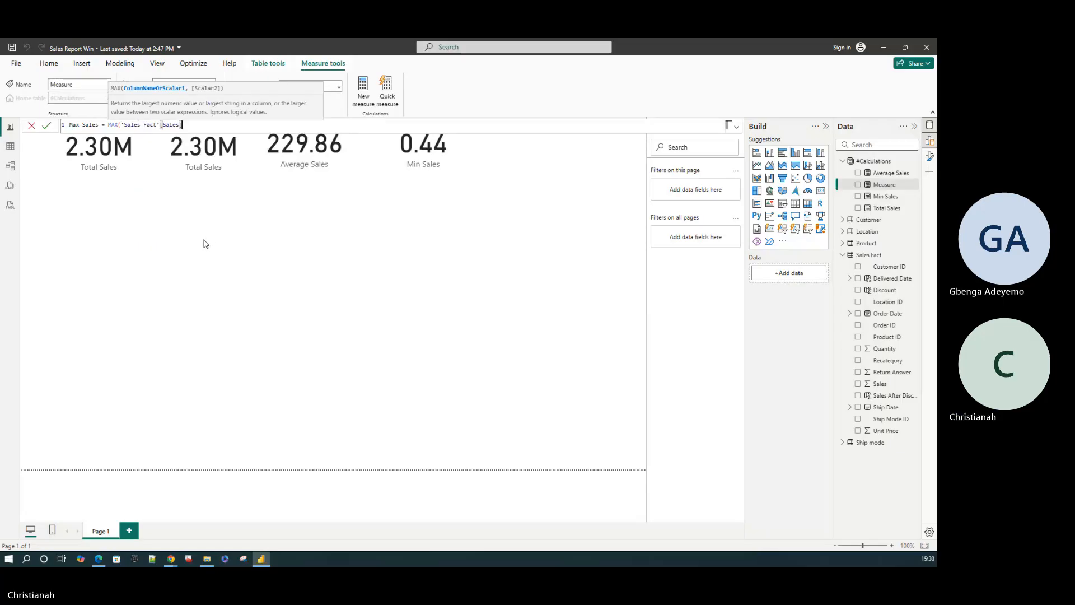
text())
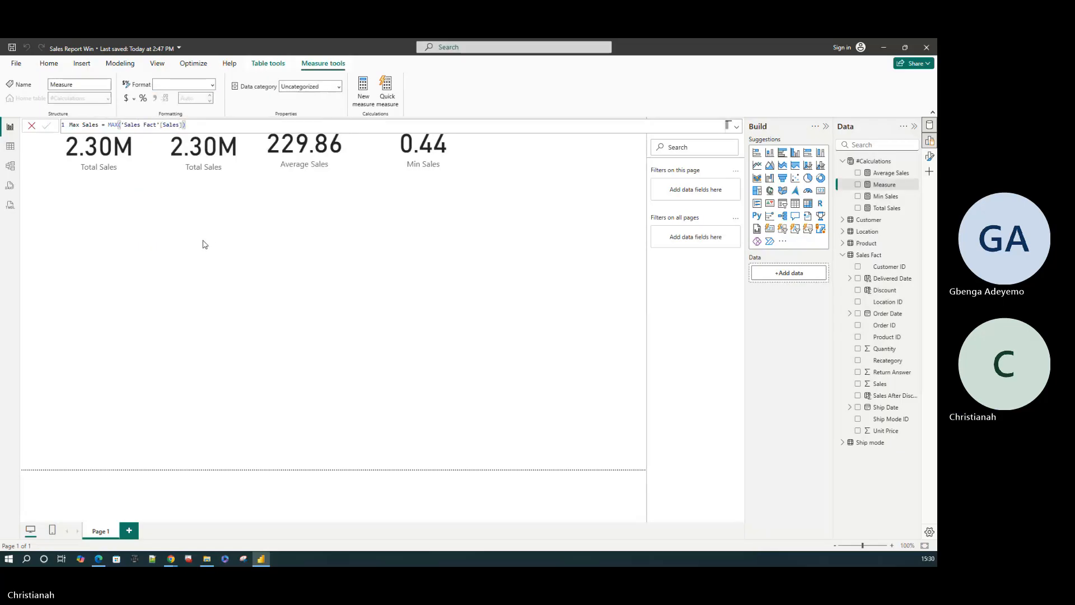
key(Return)
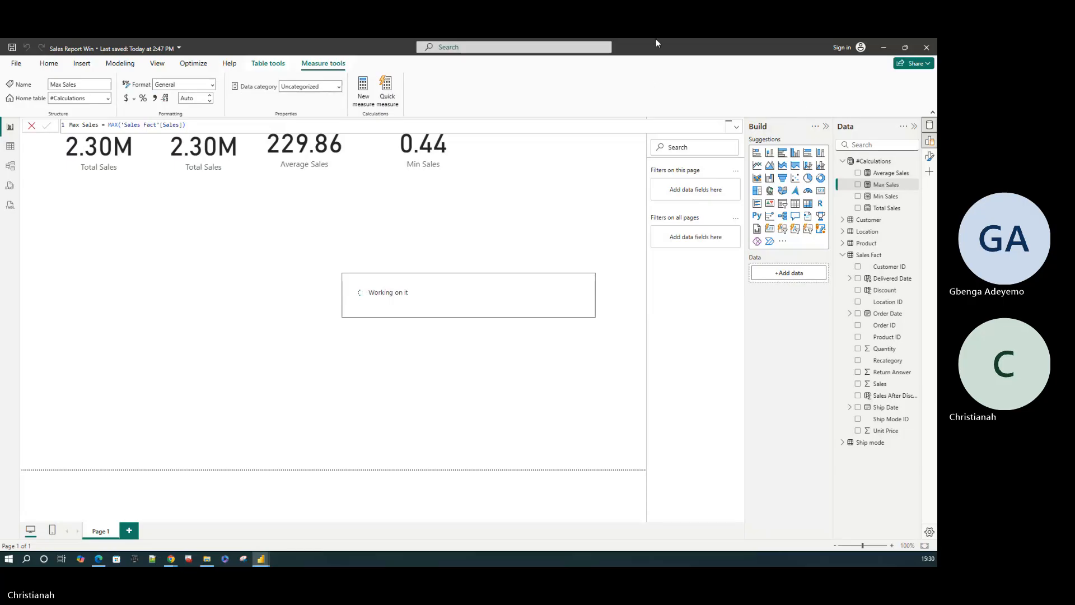
- Replace the Total Sales field in the second card of the row with the Max Sales measure
click(233, 159)
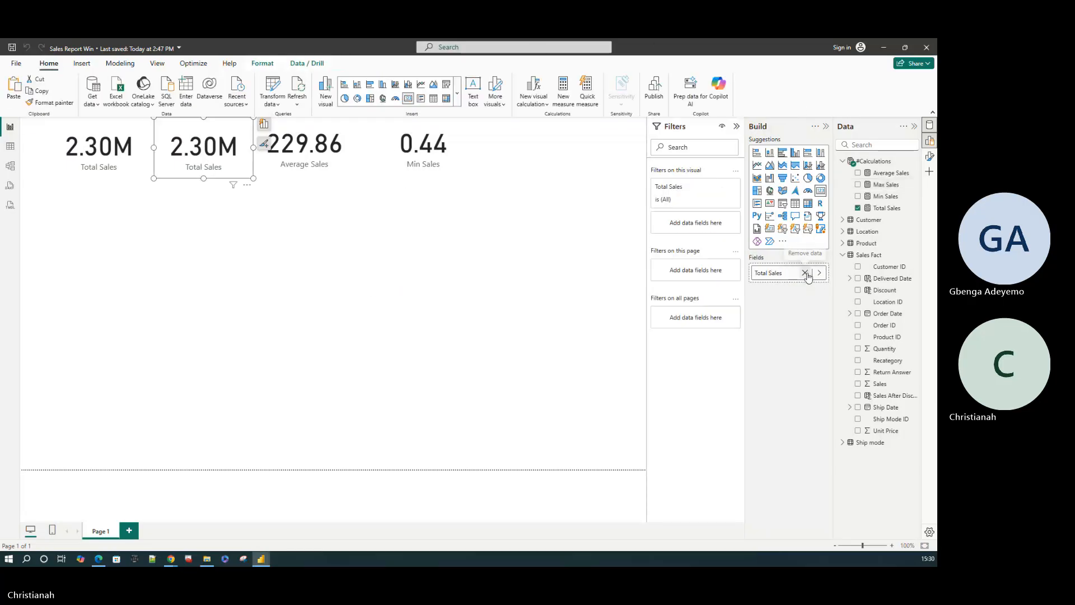
click(805, 273)
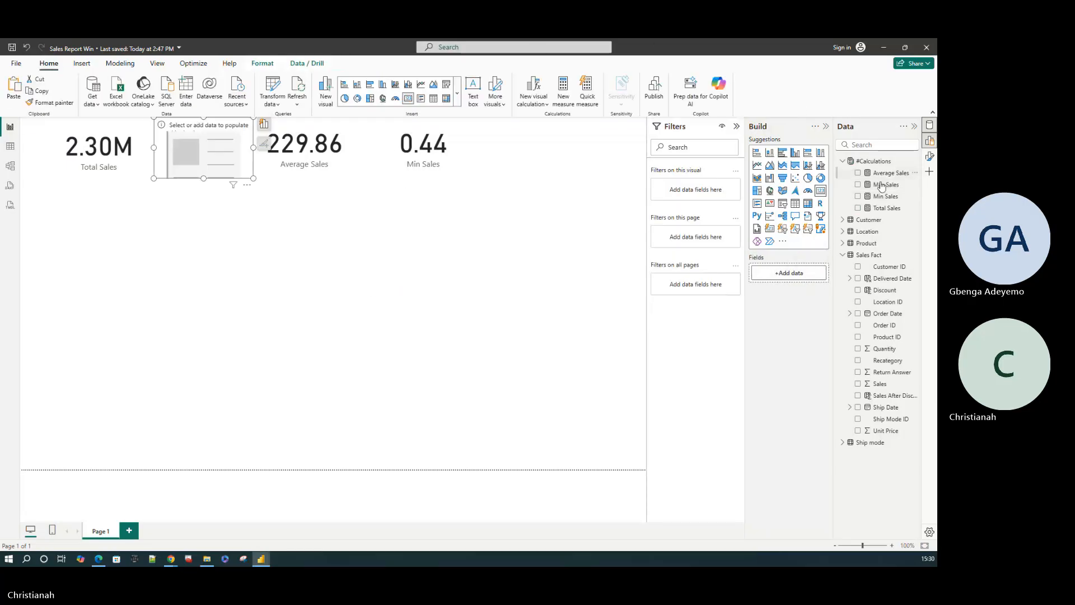
click(858, 185)
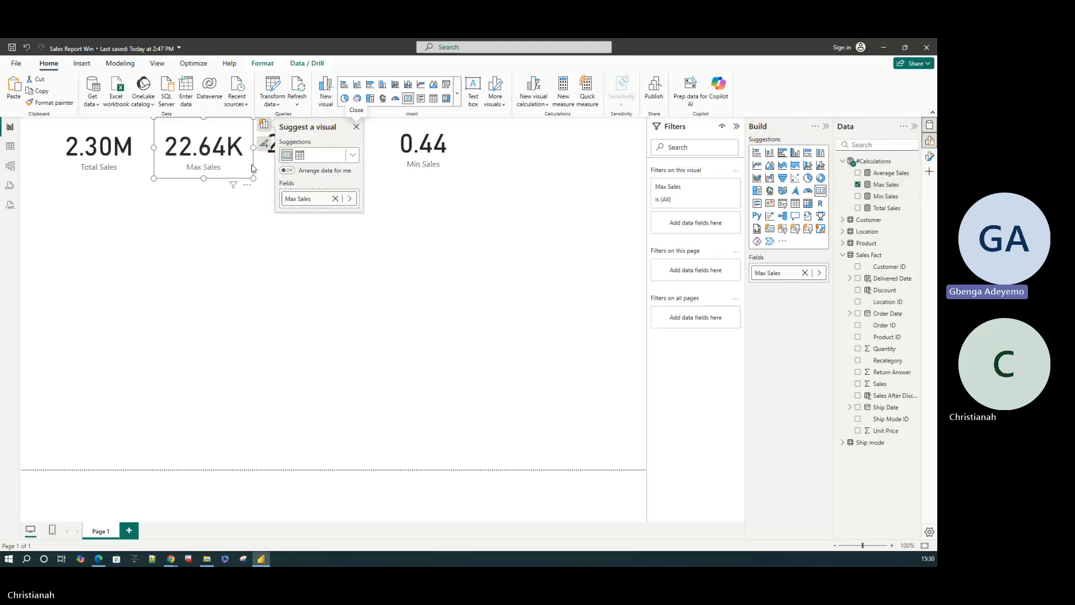
- Move the Max Sales card to the end of the row and shift the Average Sales and Min Sales cards toward Total Sales
drag(252, 168, 571, 173)
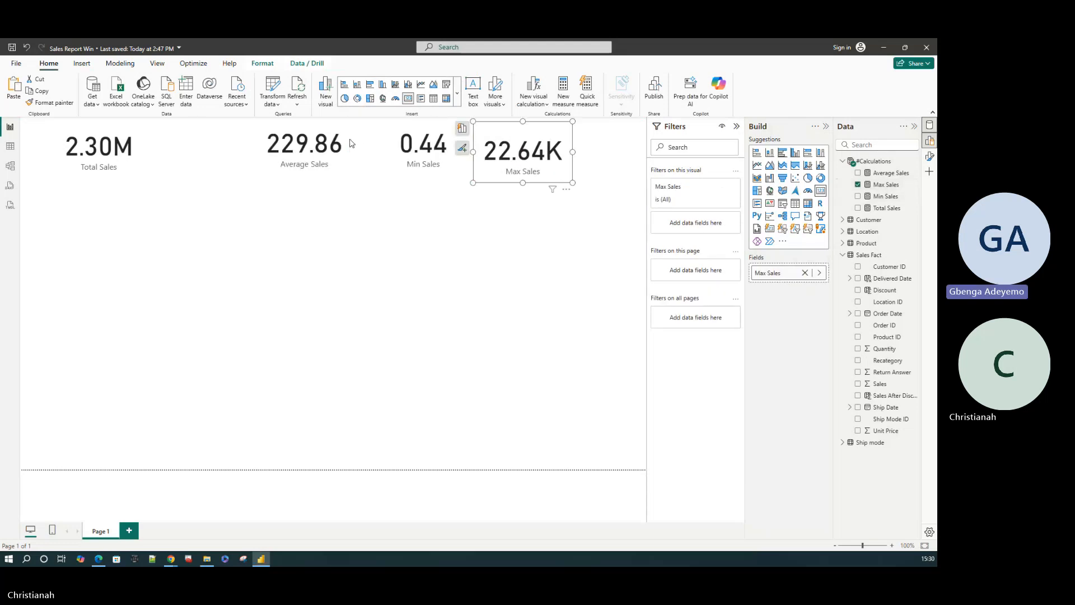
drag(351, 143, 225, 168)
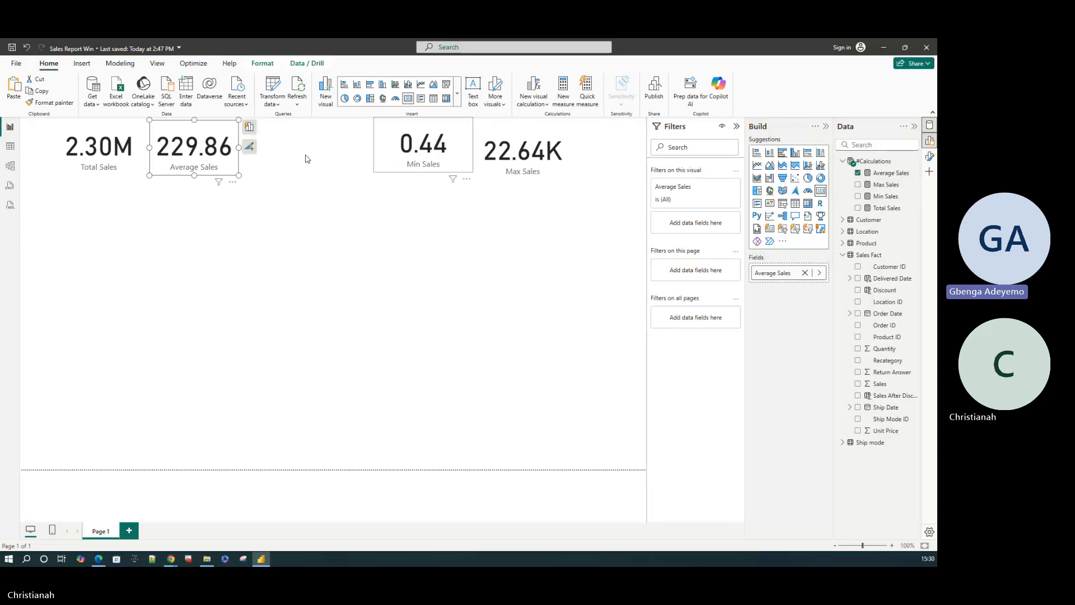
drag(400, 157, 278, 157)
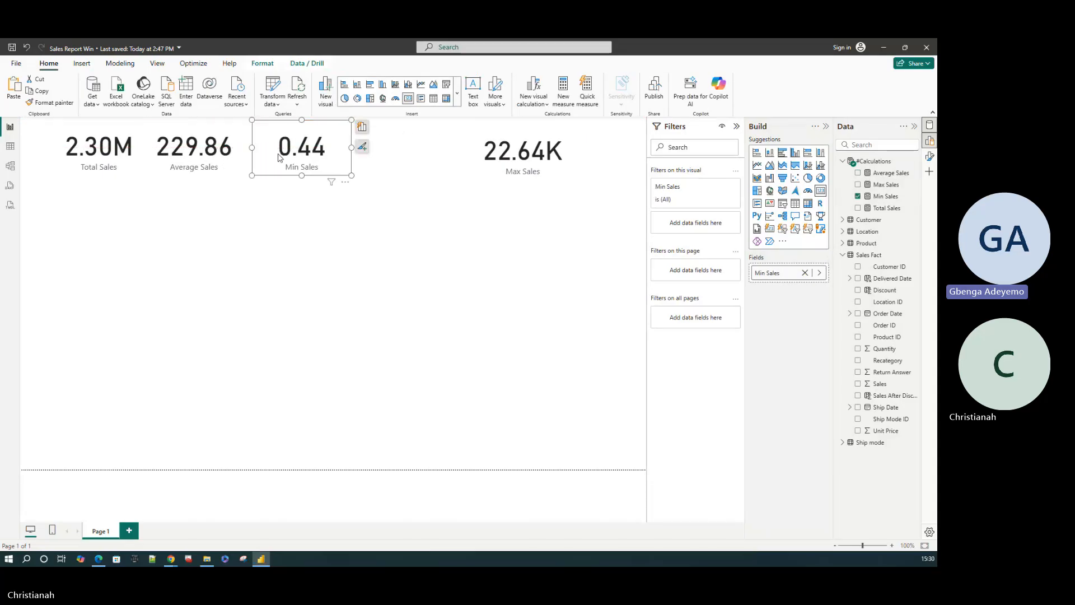
- Move the Max Sales card beside the Min Sales card to close the gap in the card row
drag(479, 168, 354, 166)
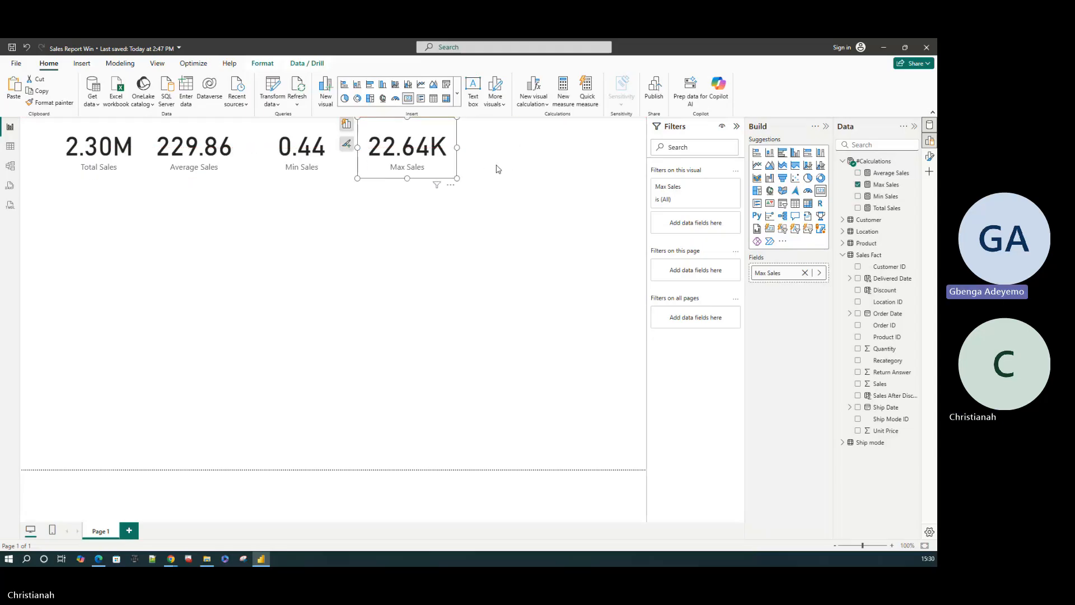
click(413, 259)
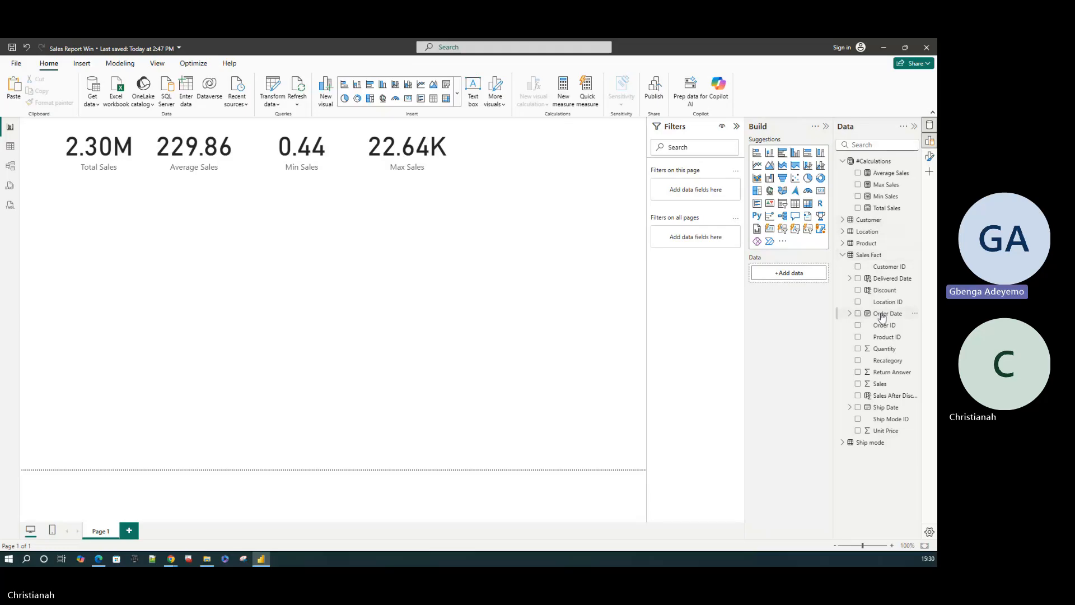
- Examine the rows of the Sales Fact table in Table view, focusing on its Sales column
click(10, 147)
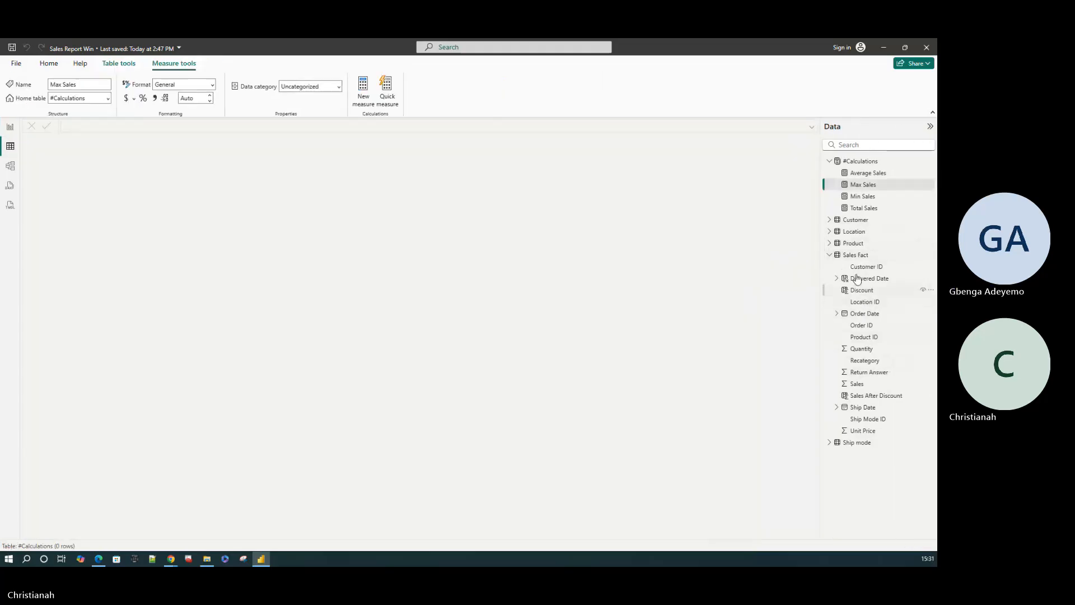
click(857, 255)
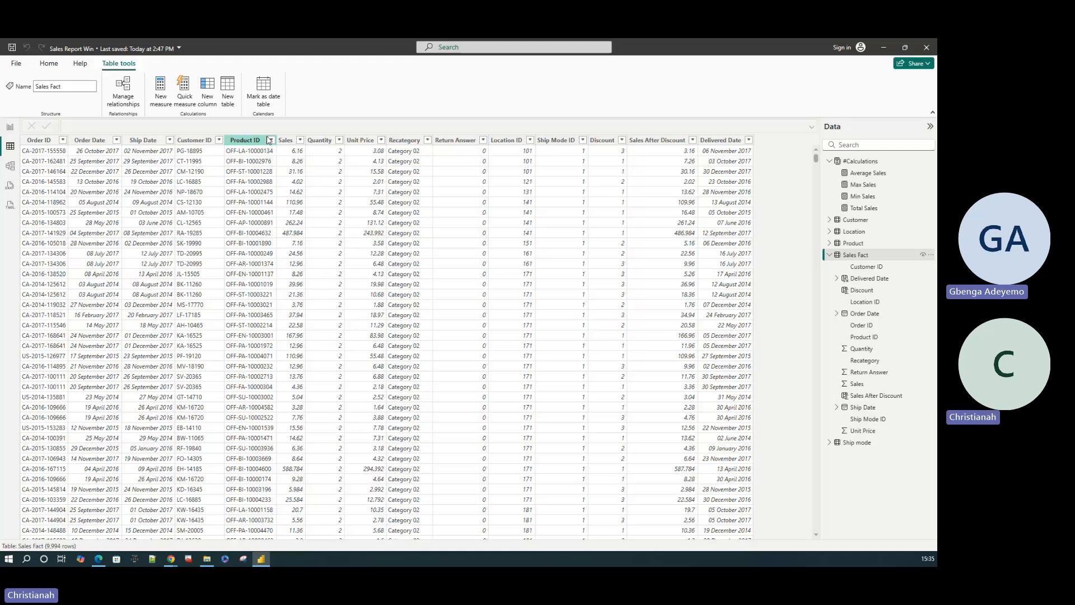
click(285, 141)
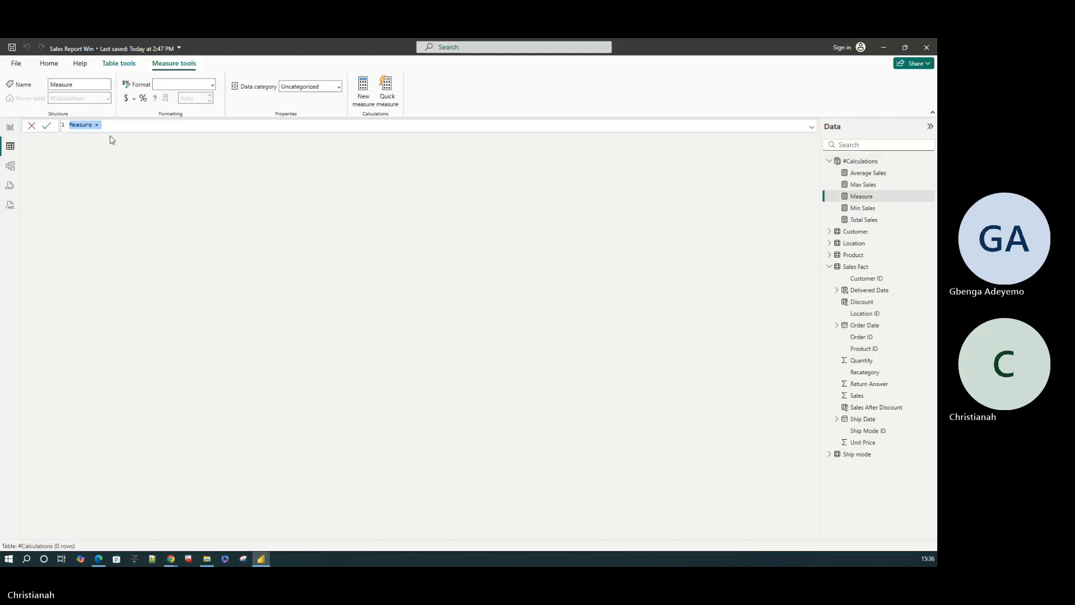
- Create a new measure in the #Calculations table named Total transaction
text(Total )
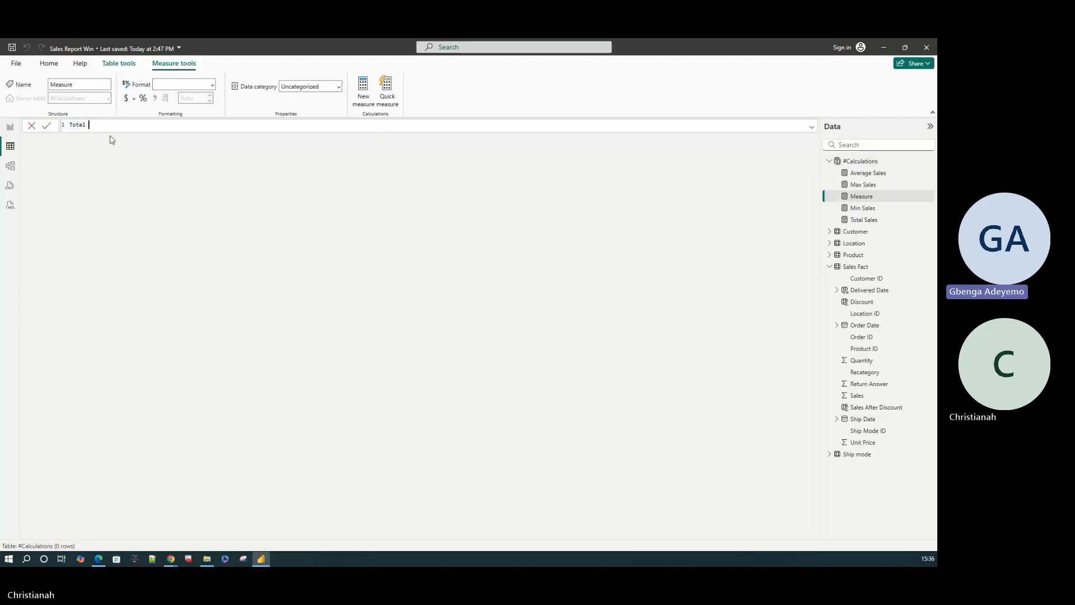
text(Ros)
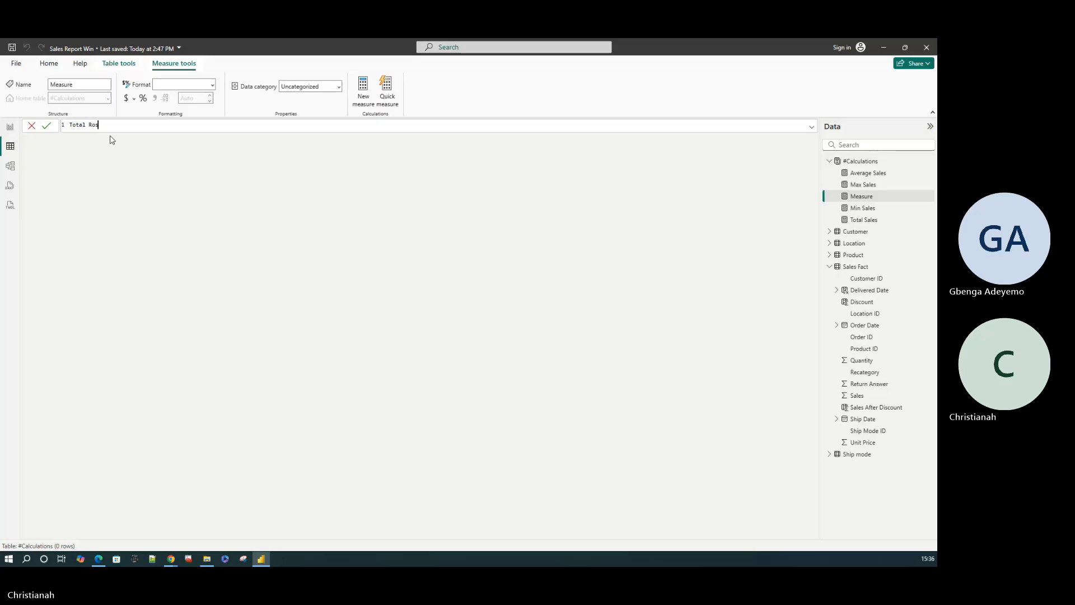
key(BackSpace)
key(BackSpace)
key(BackSpace)
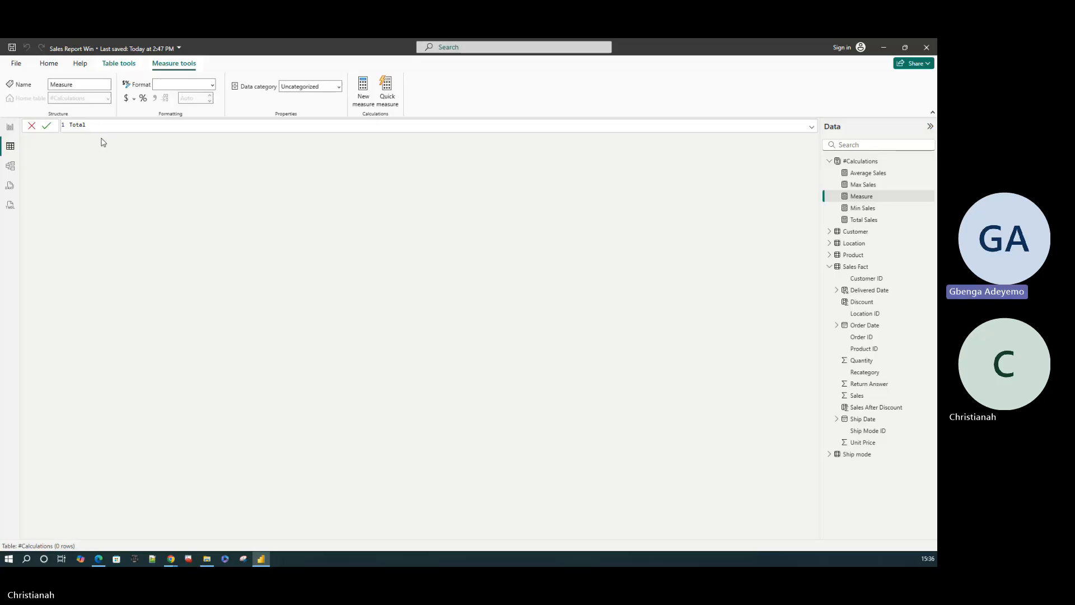
text(transaction =)
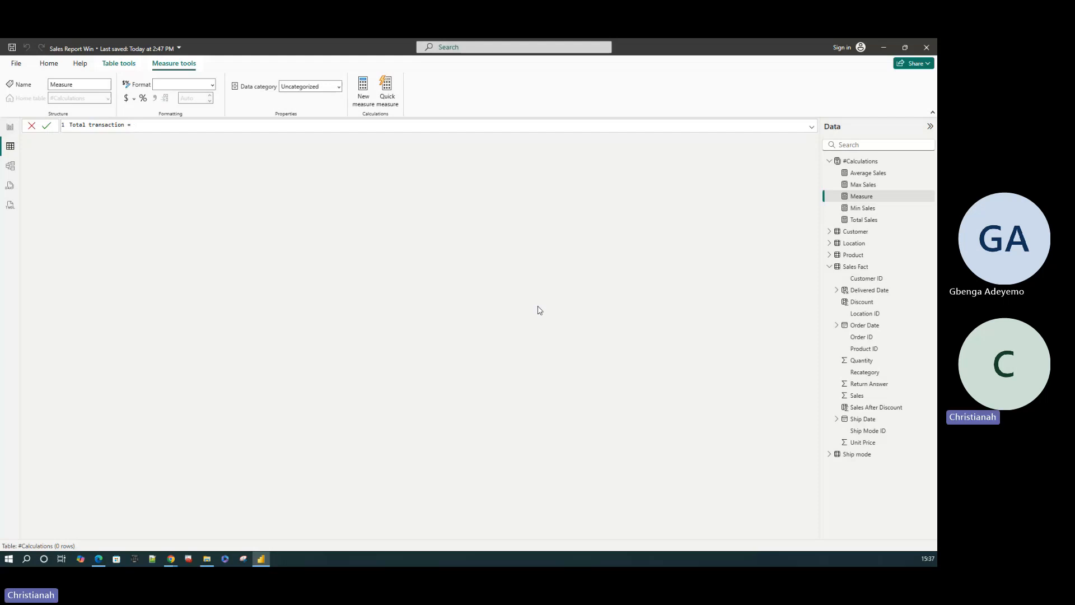
- Define the Total transaction measure as COUNTROWS('Sales Fact') and commit it
text(c)
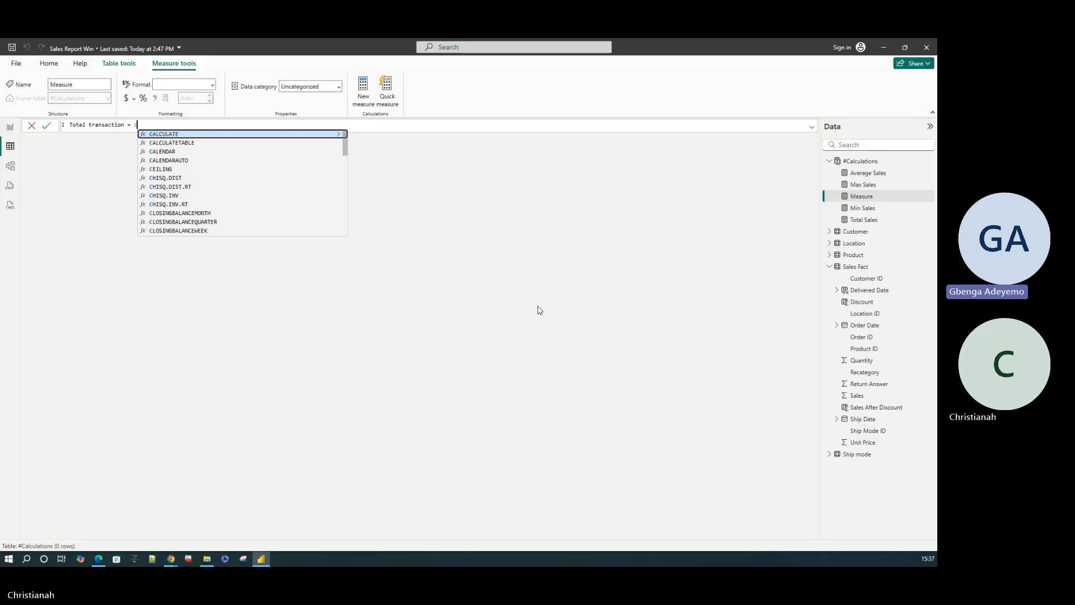
text(ount)
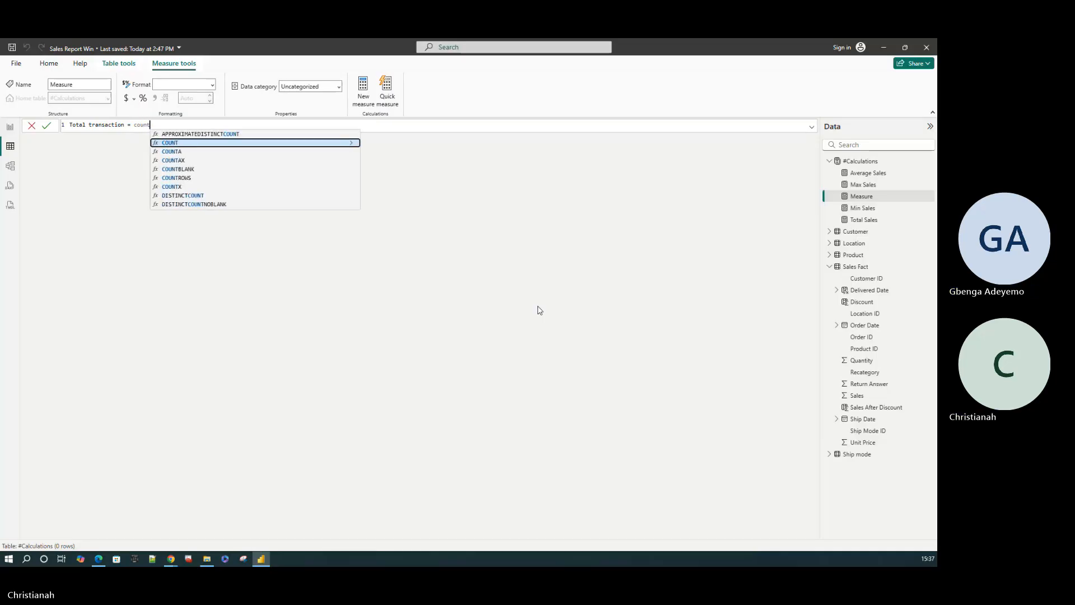
key(Down)
key(Down)
key(Down)
key(Down)
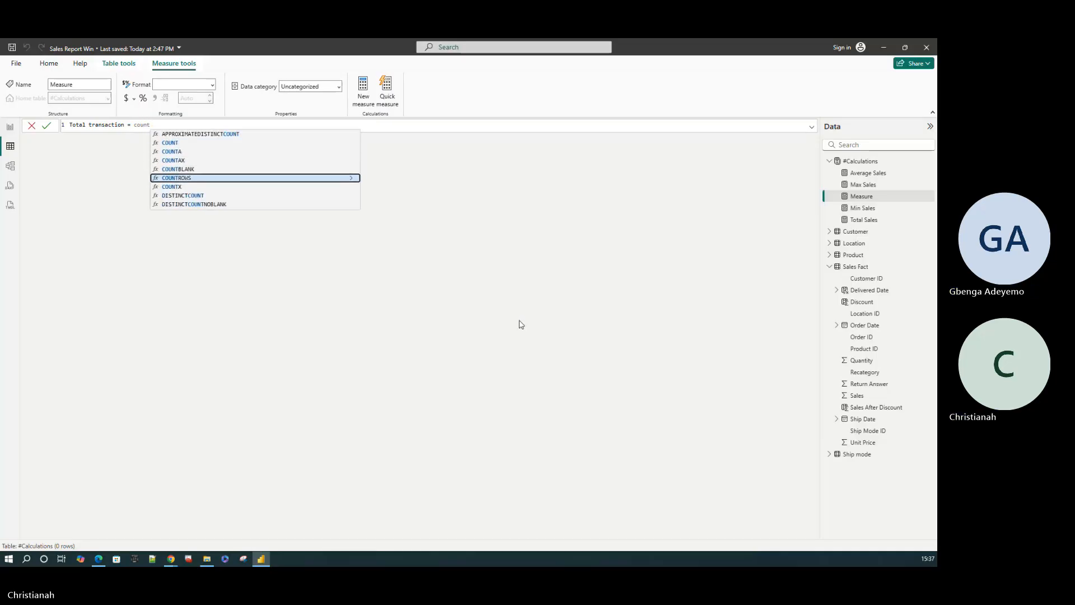
key(Tab)
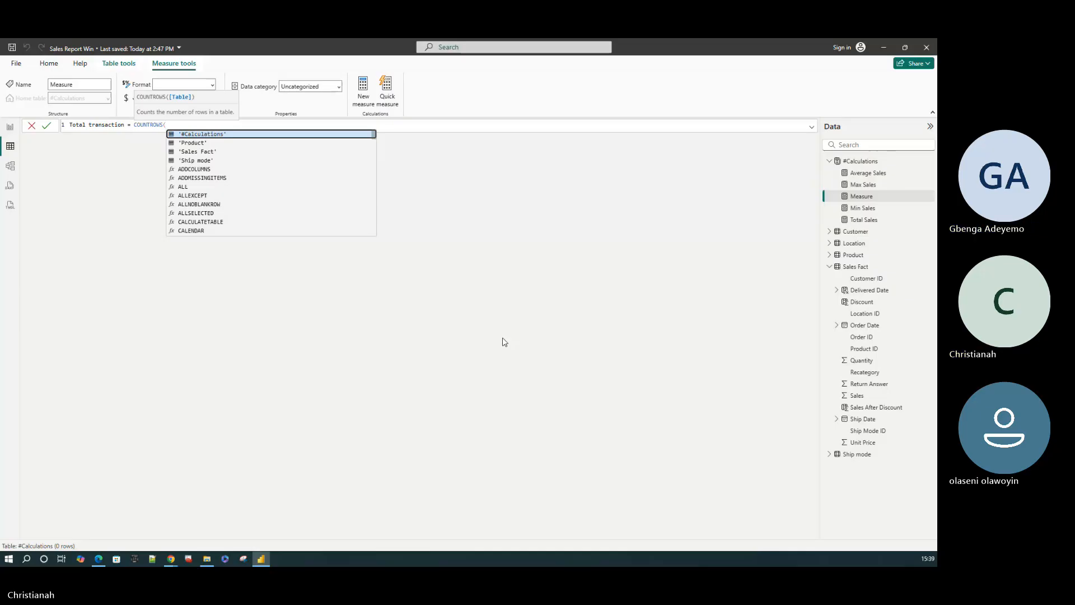
click(218, 152)
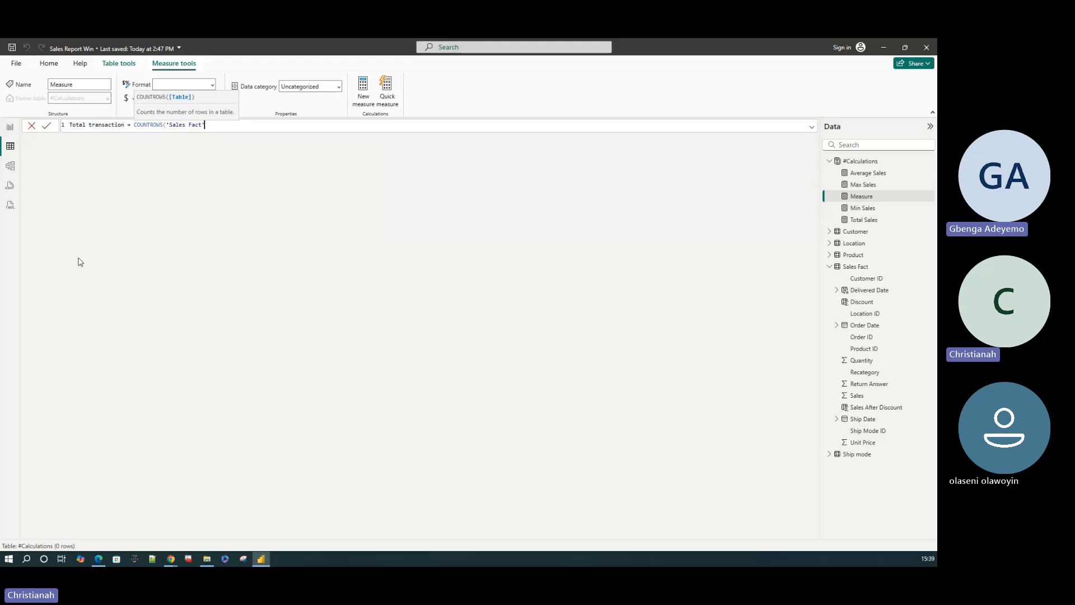
text())
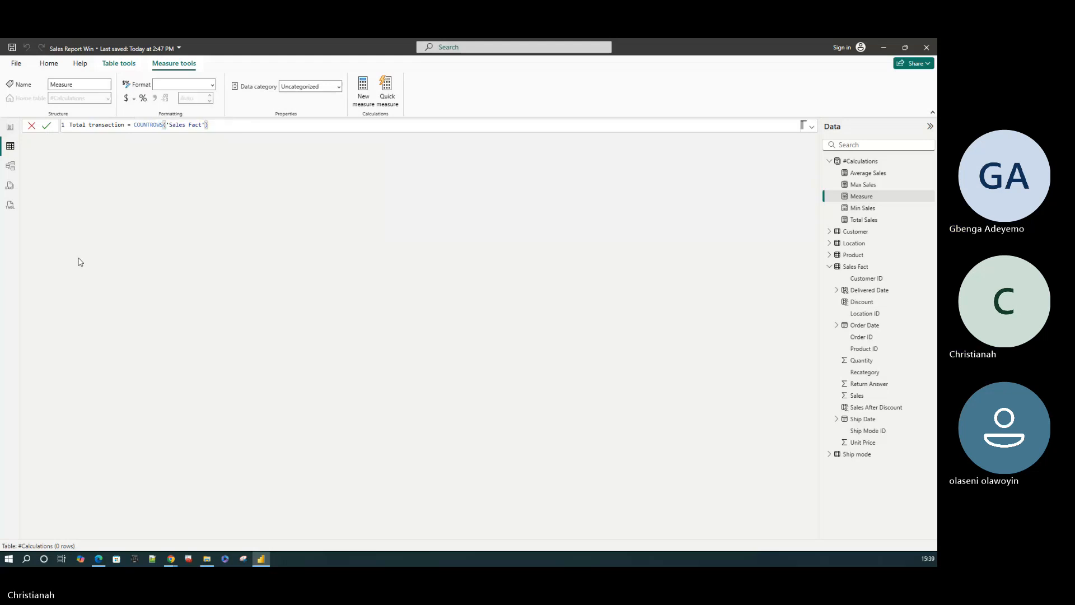
key(Return)
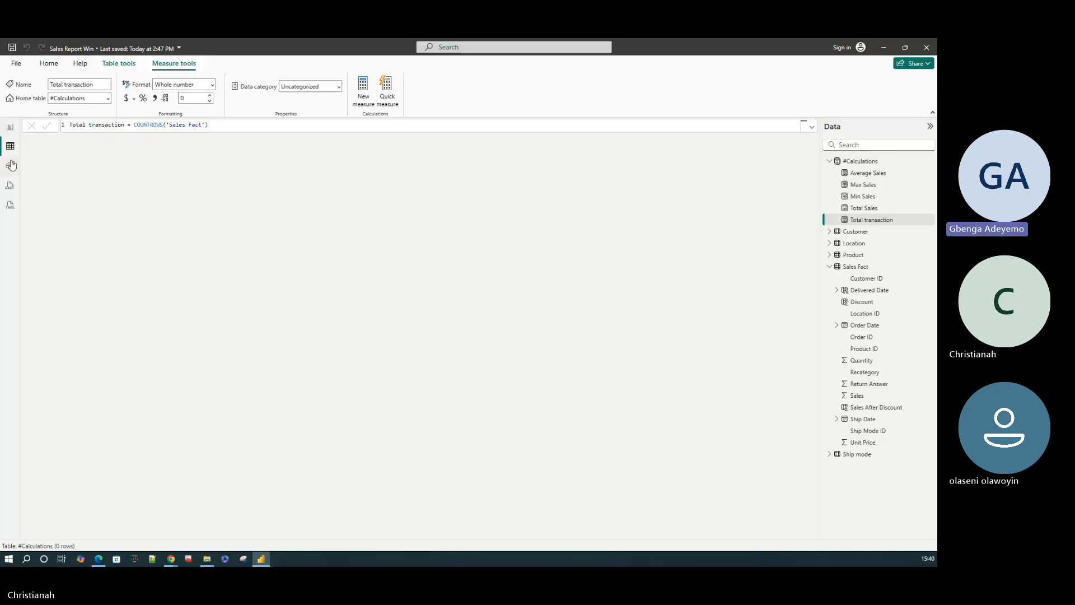
- Paste a copy of the Average Sales card on the report page, shrink it and place it beside the Max Sales card
click(10, 127)
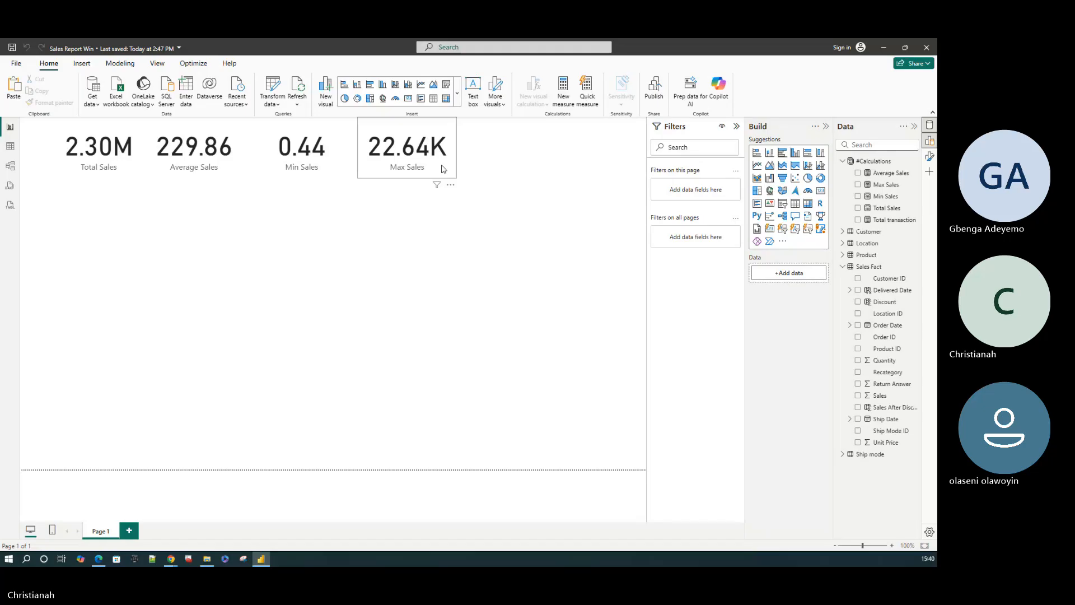
click(444, 170)
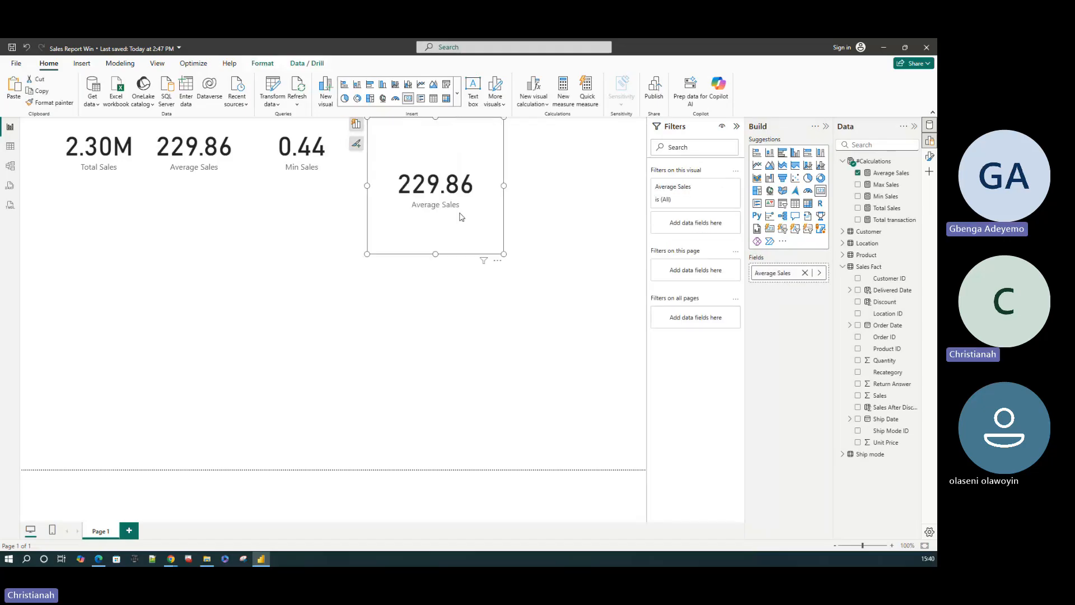
drag(493, 216, 593, 225)
drag(604, 265, 563, 178)
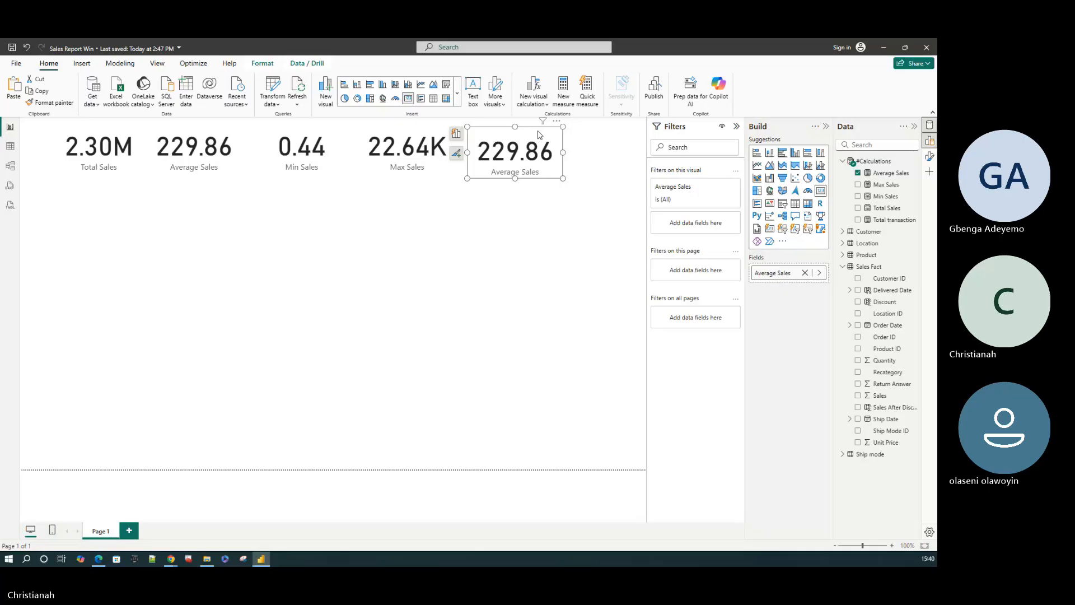
drag(539, 135, 523, 132)
- Replace the Average Sales field in the pasted card with the Total transaction measure
click(804, 273)
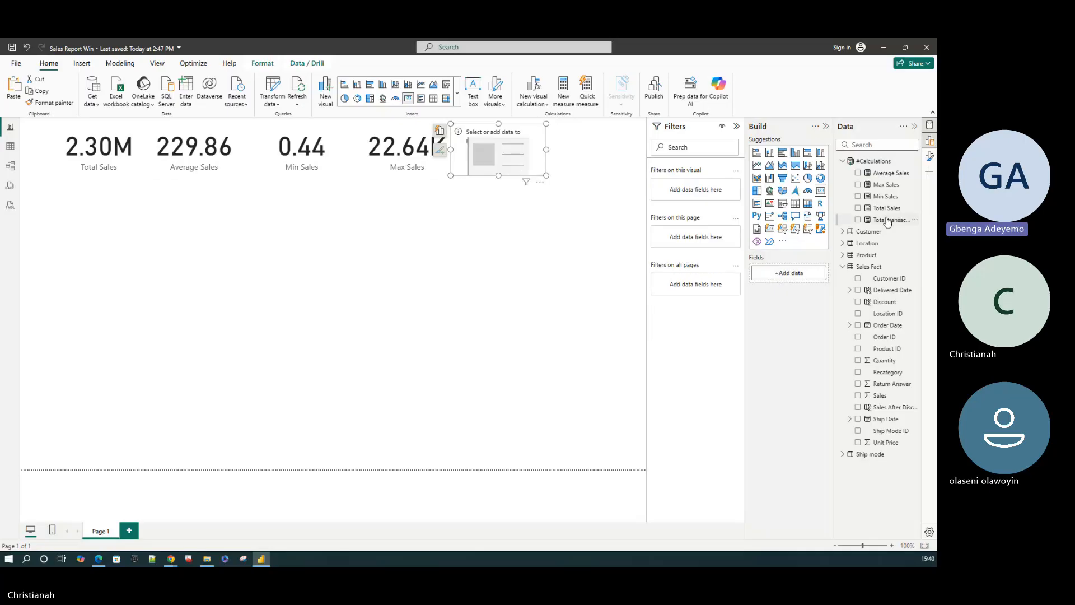
drag(898, 219, 789, 272)
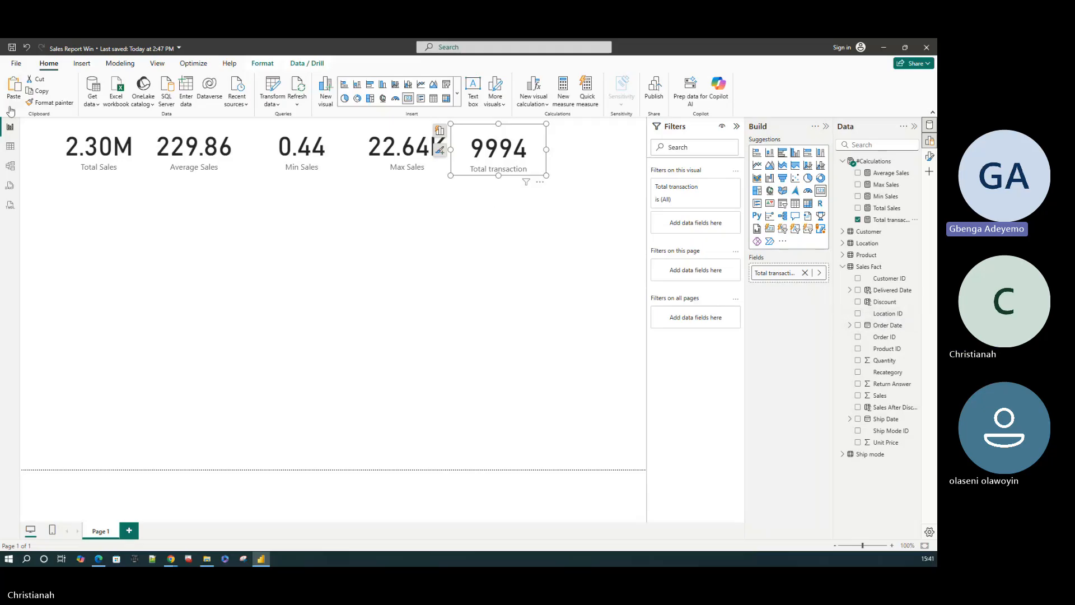
- Review the Sales Fact data in Table view and create a new calculated table named Calender
click(11, 149)
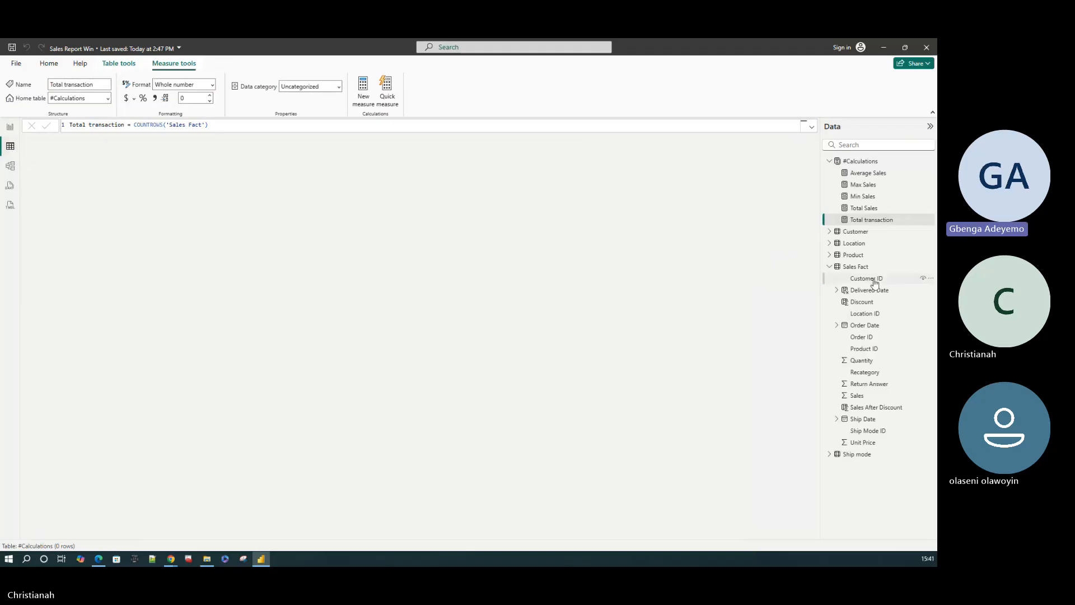
click(858, 267)
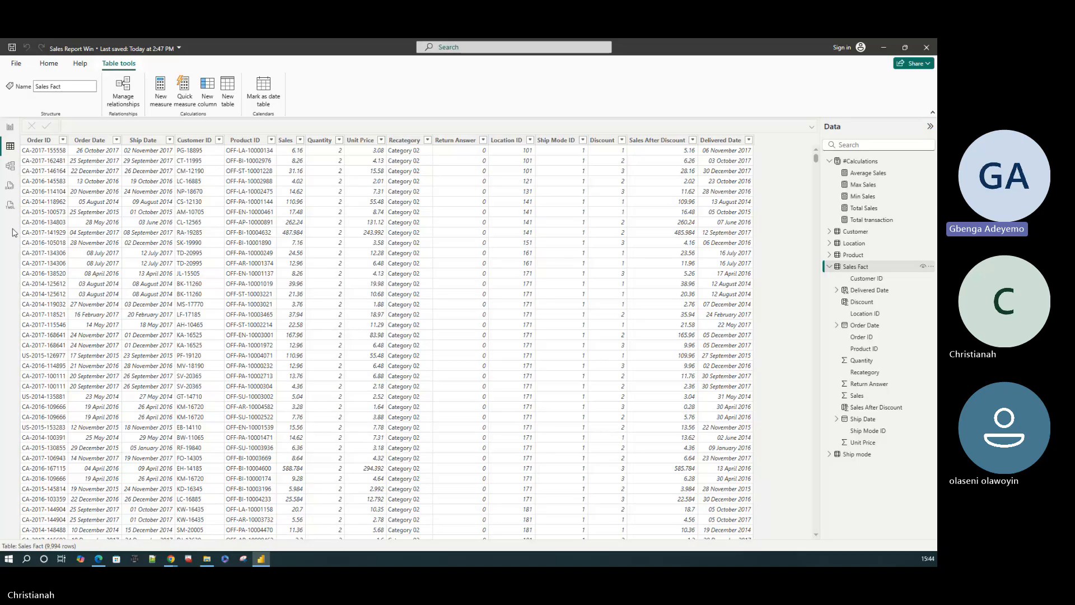
click(227, 95)
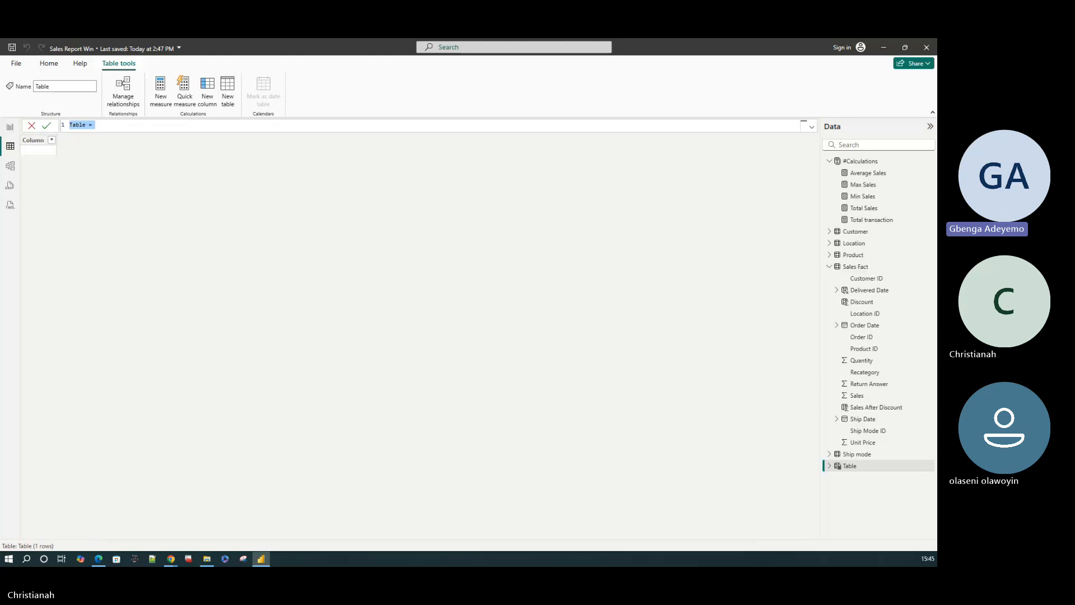
text(Calen)
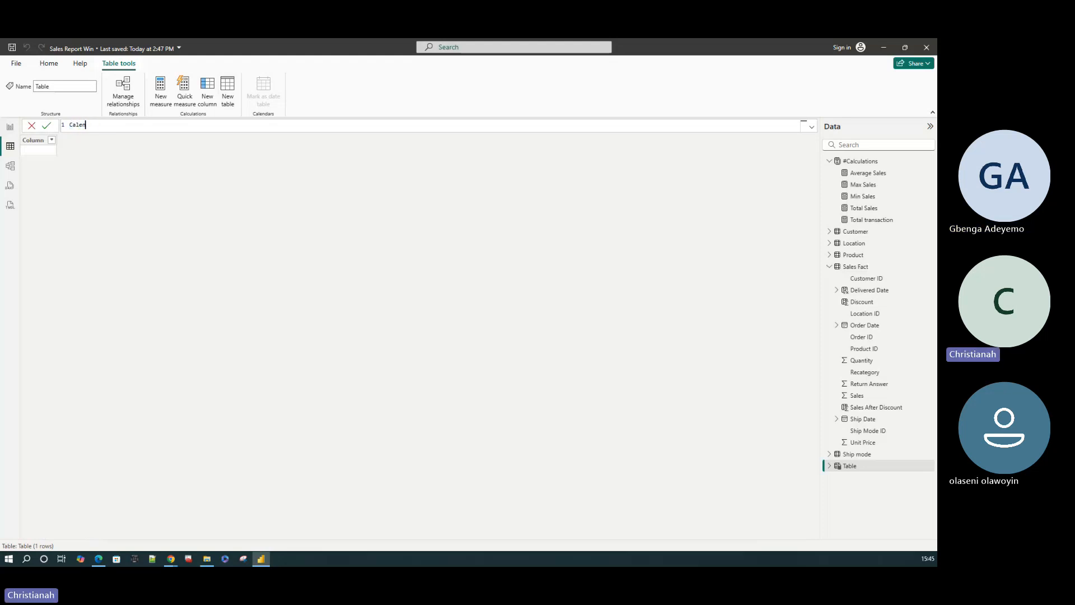
text(der)
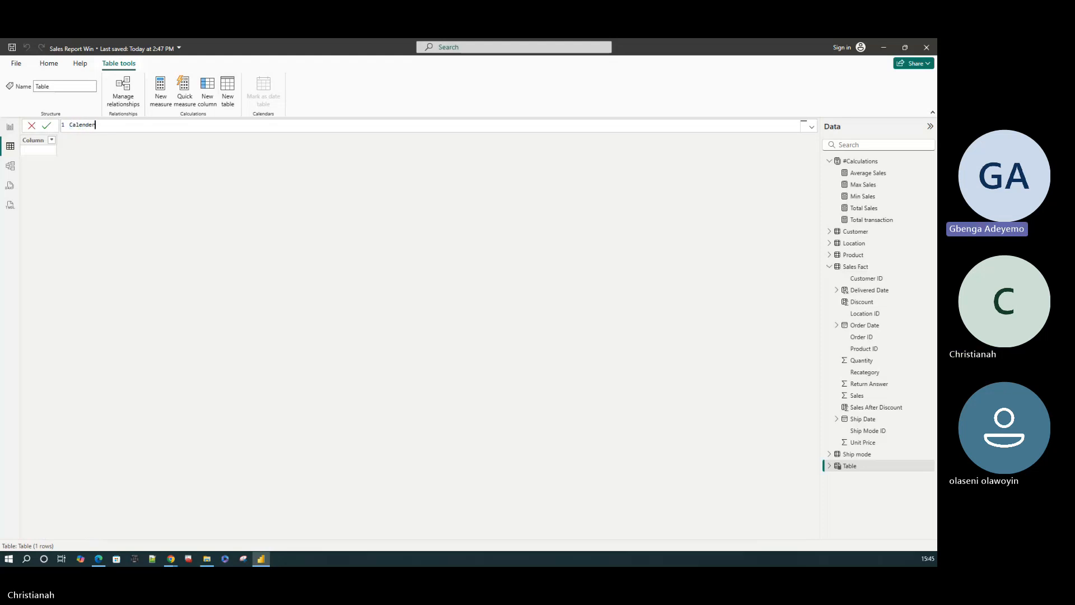
text( =)
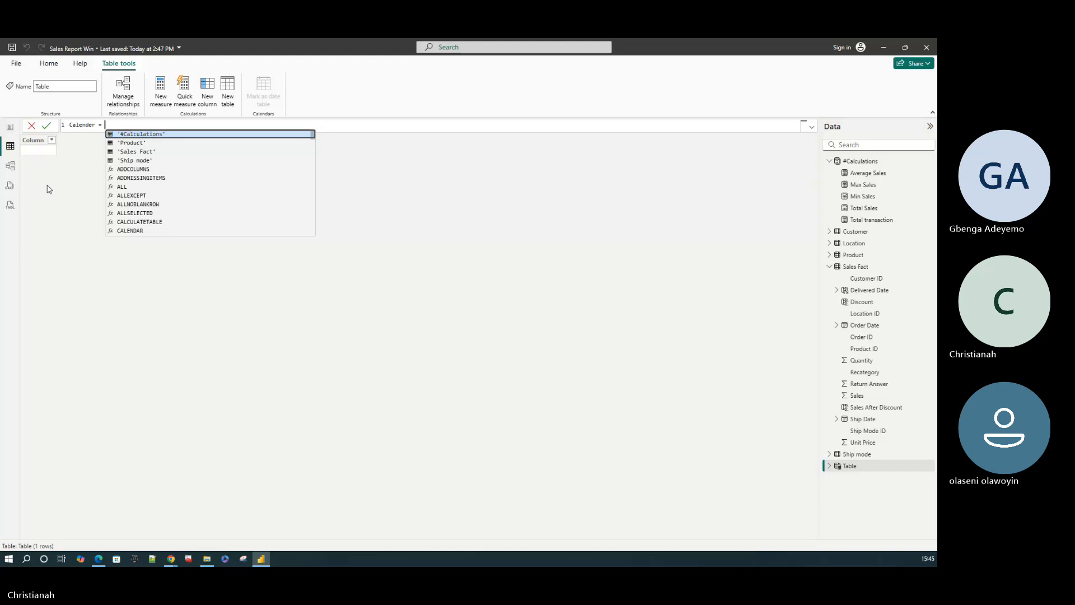
- On a new line of the Calender formula, declare the variable Min_date as MIN('Sales Fact'[Order Date])
key(shift+Return)
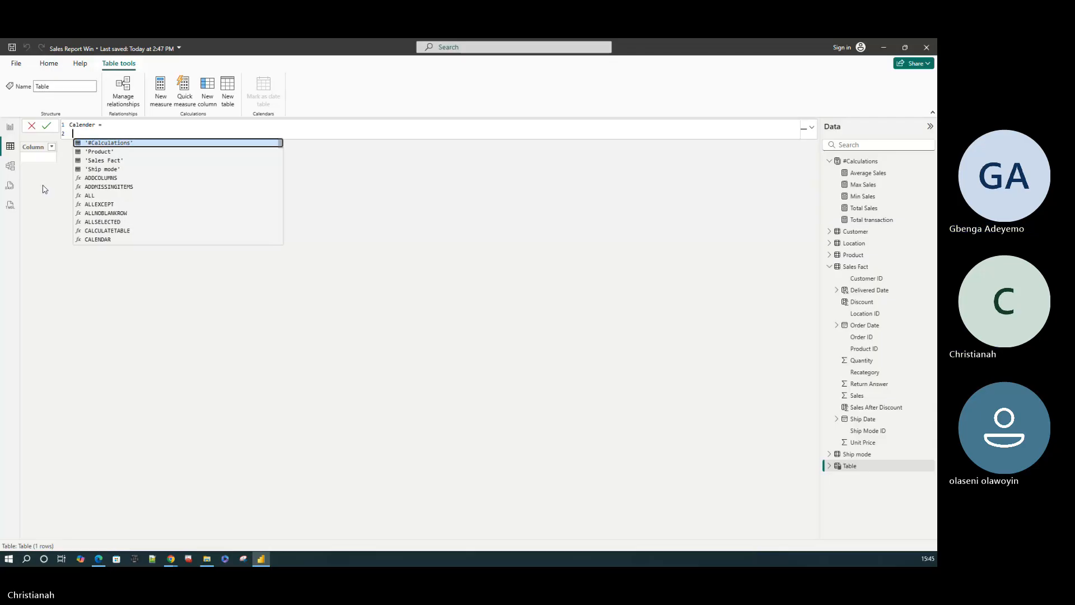
text(var)
key(Tab)
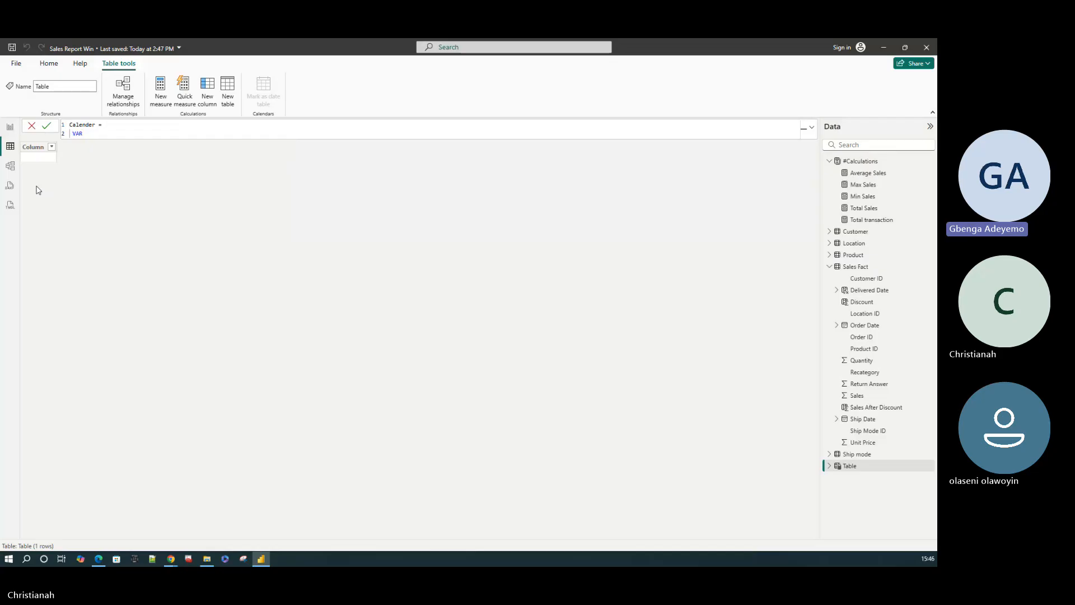
text(Min_date = Mi)
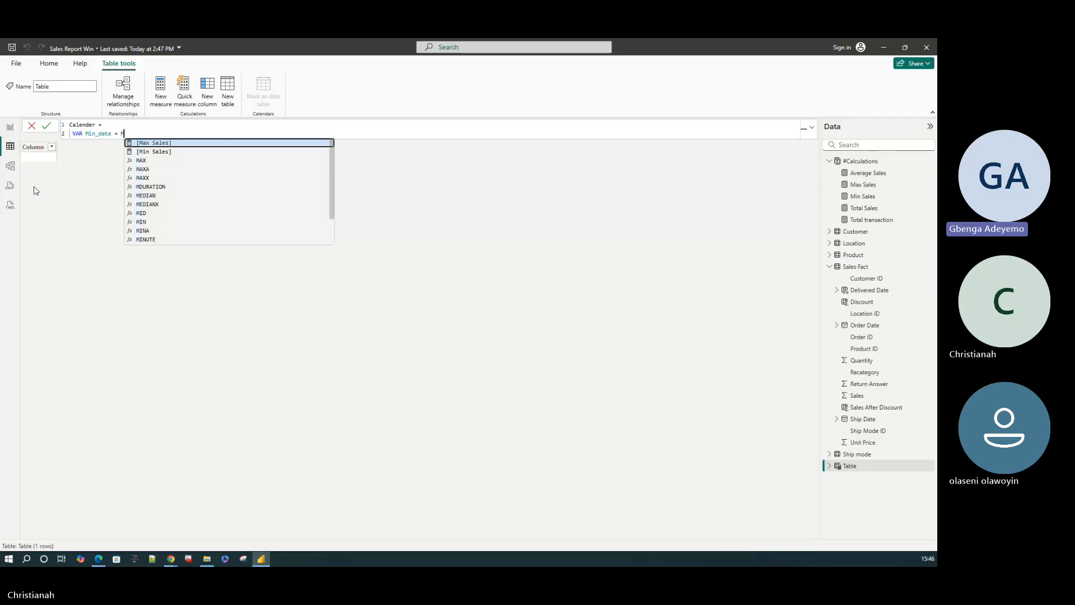
text(n)
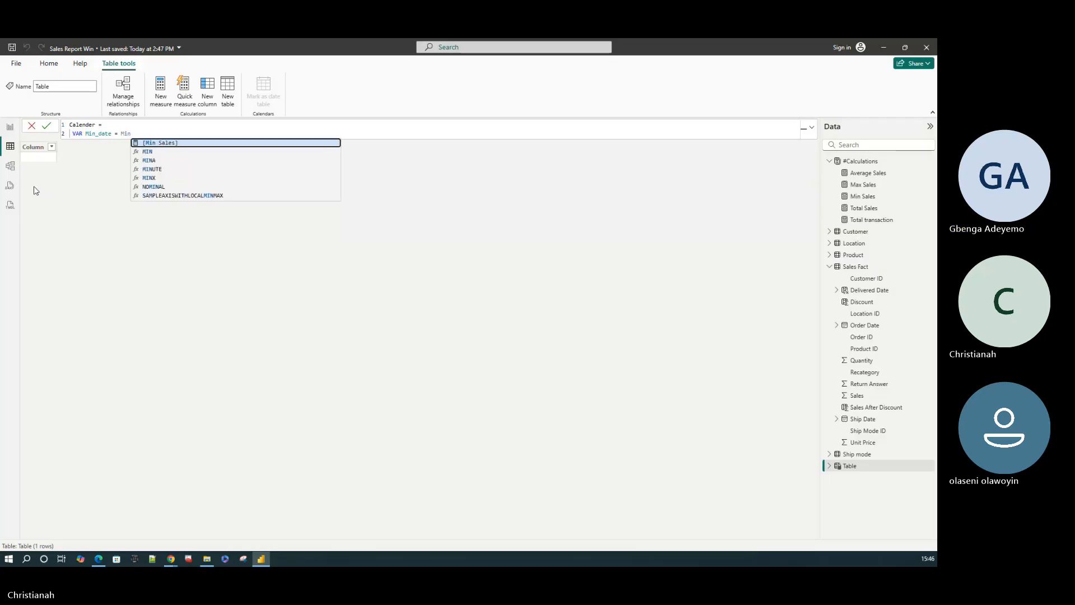
key(Down)
key(Tab)
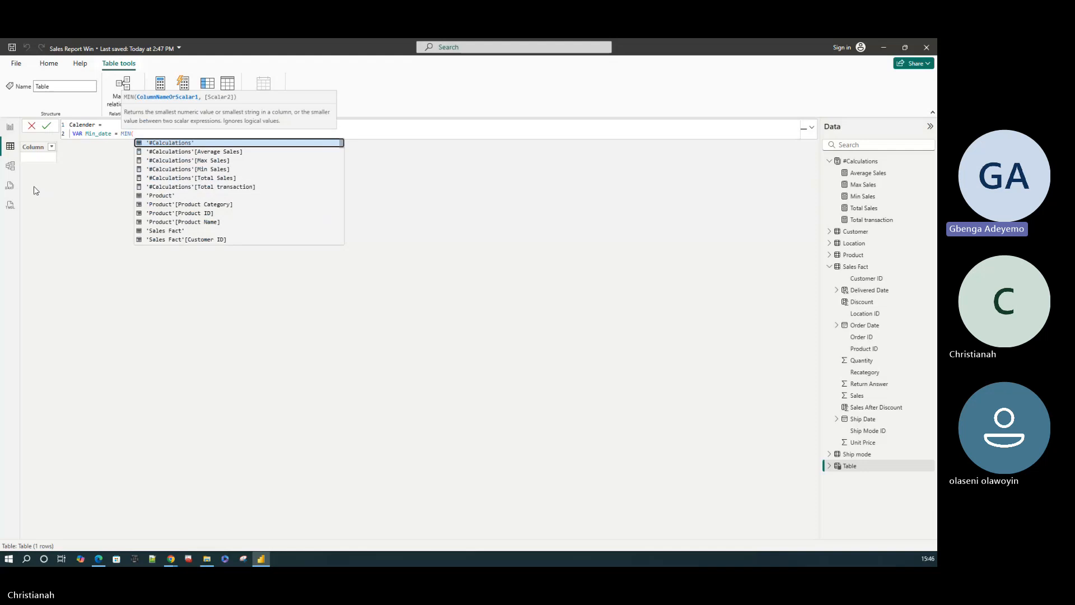
text(ord)
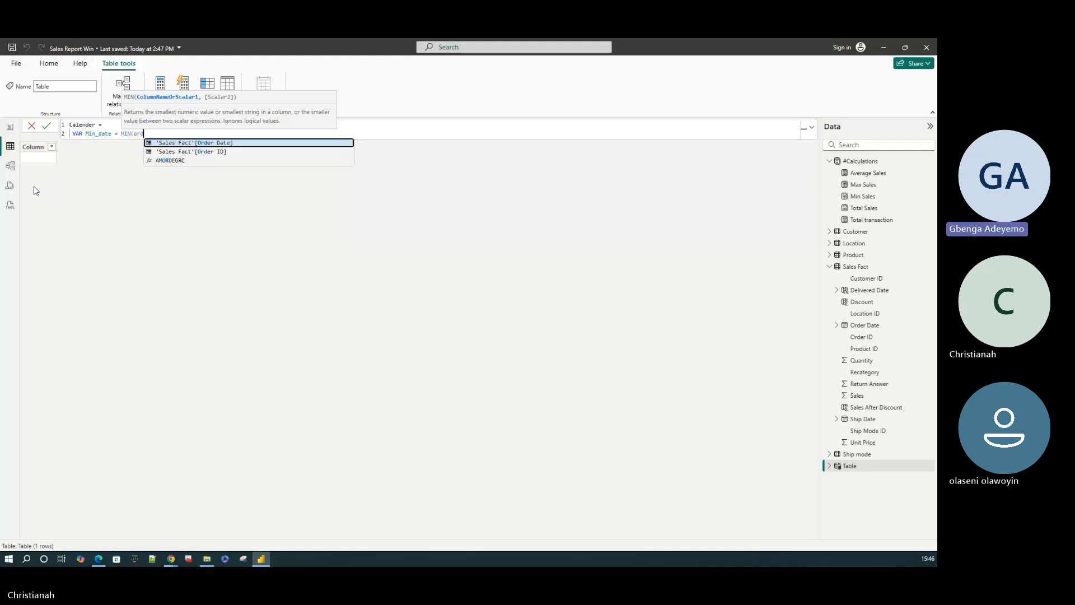
key(Tab)
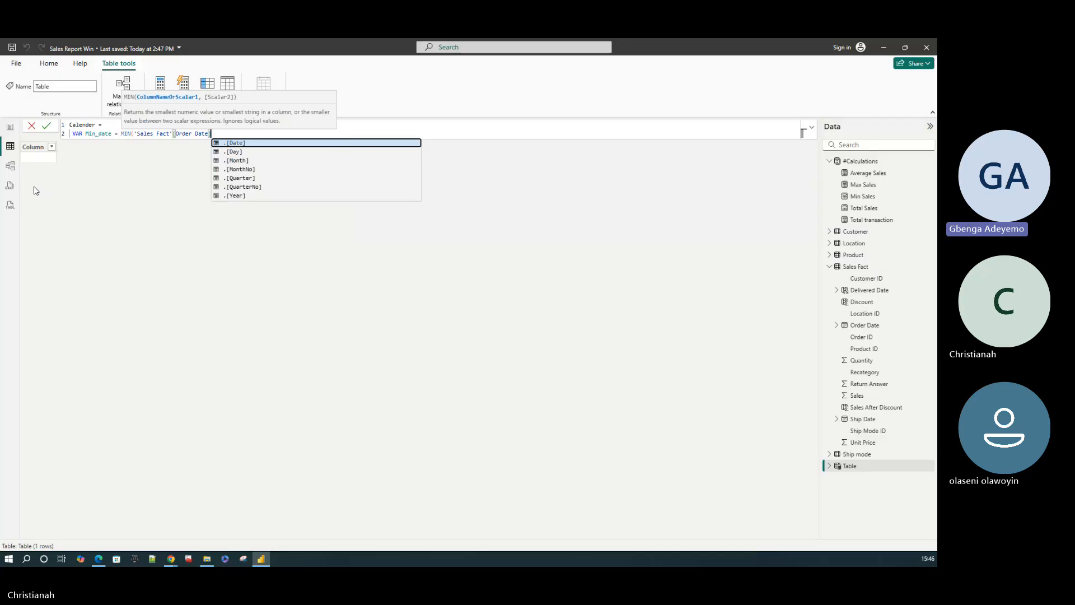
text())
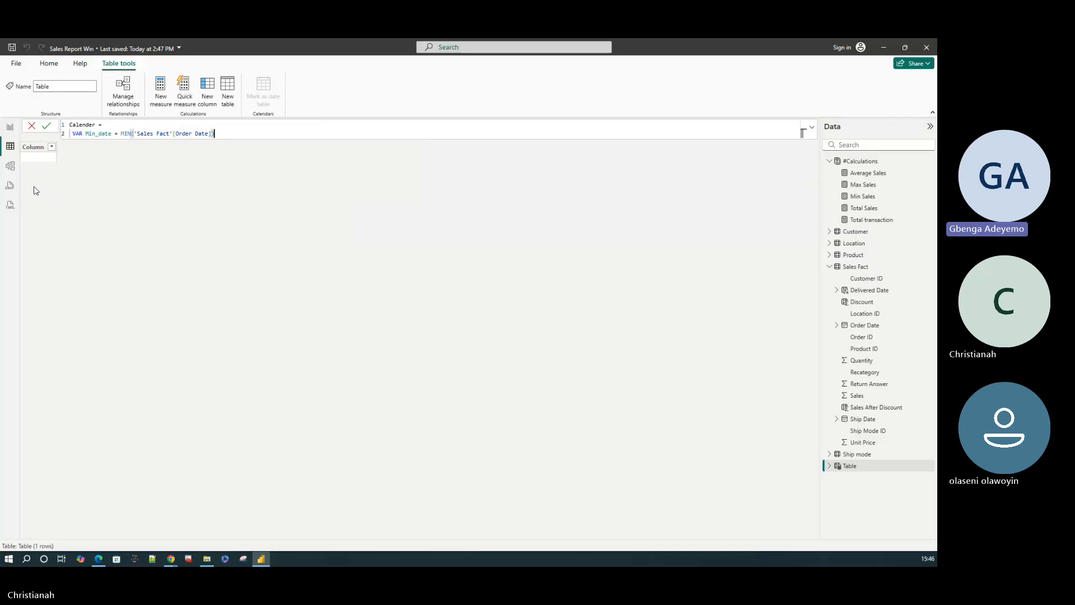
- On a new line of the Calender formula, declare the variable Max_date as MAX('Sales Fact'[Delivered Date])
key(shift+Return)
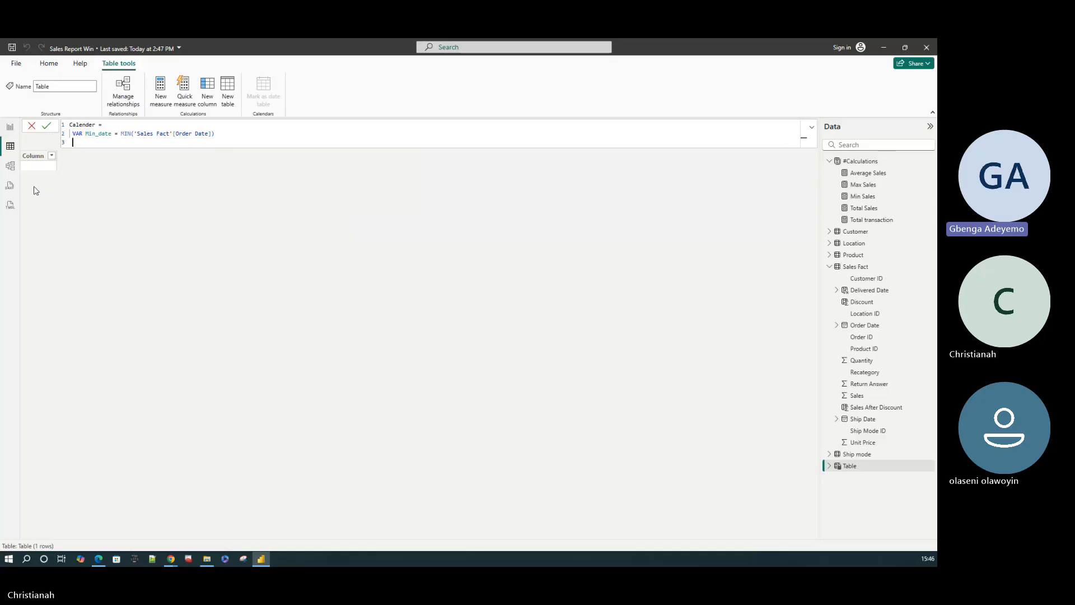
text(V)
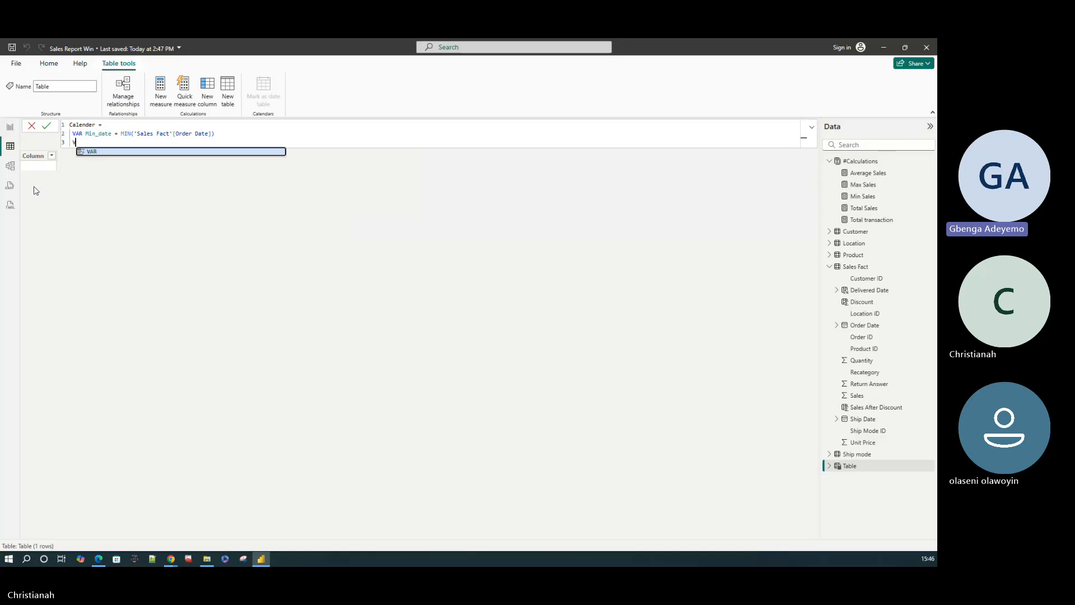
text(AR)
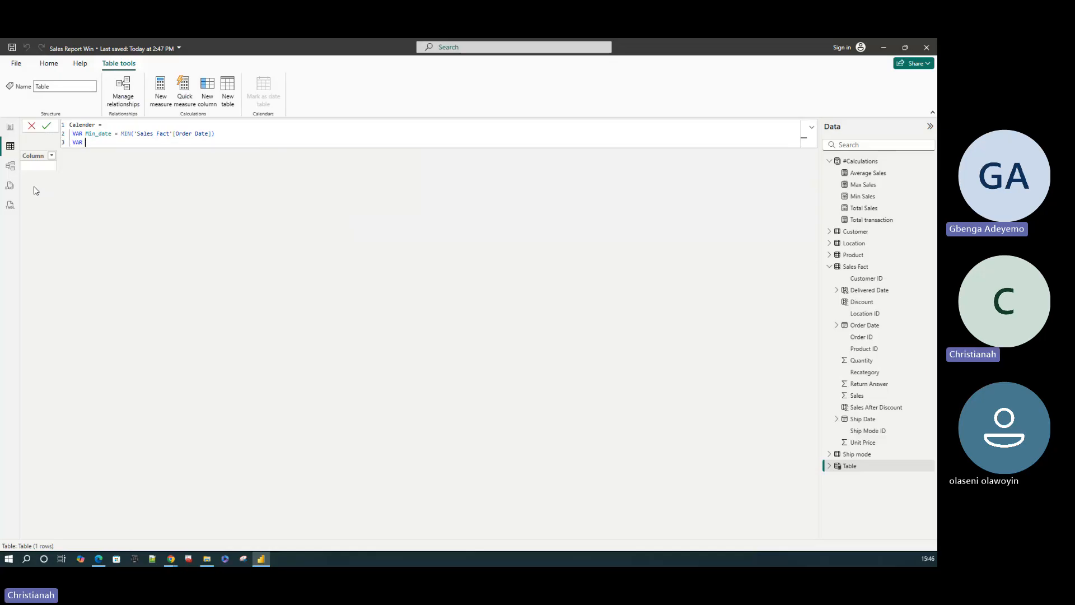
text( Max_date=)
key(BackSpace)
text(=)
text(Max)
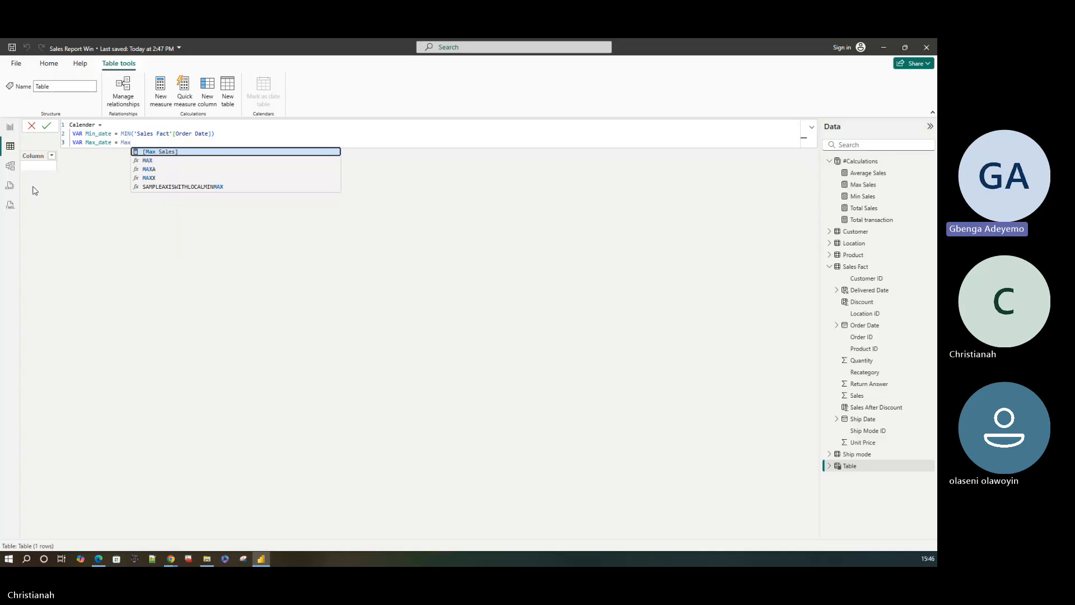
key(Down)
key(Tab)
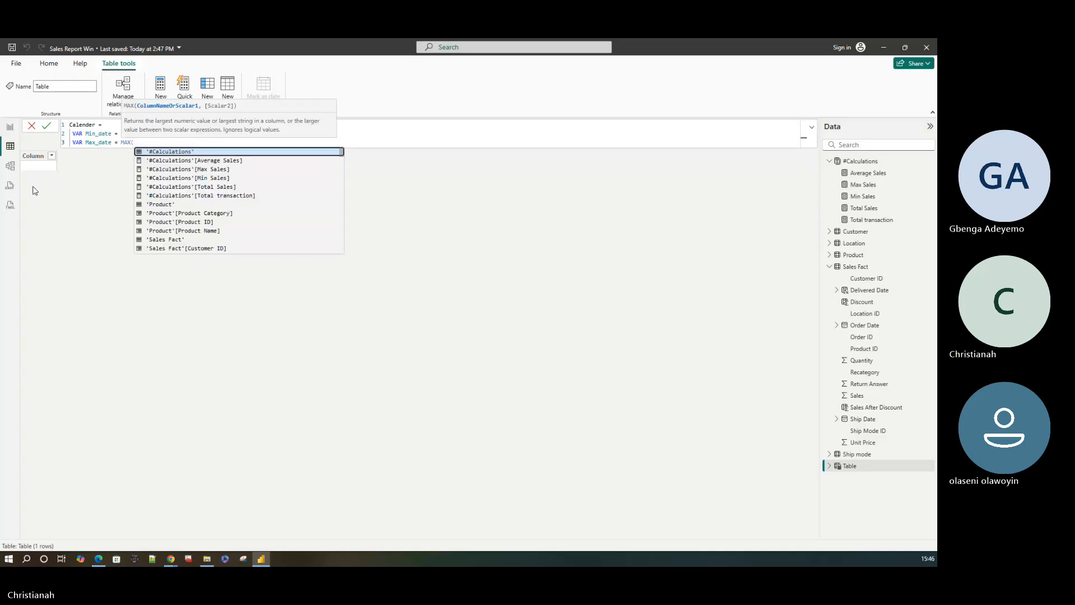
text(de)
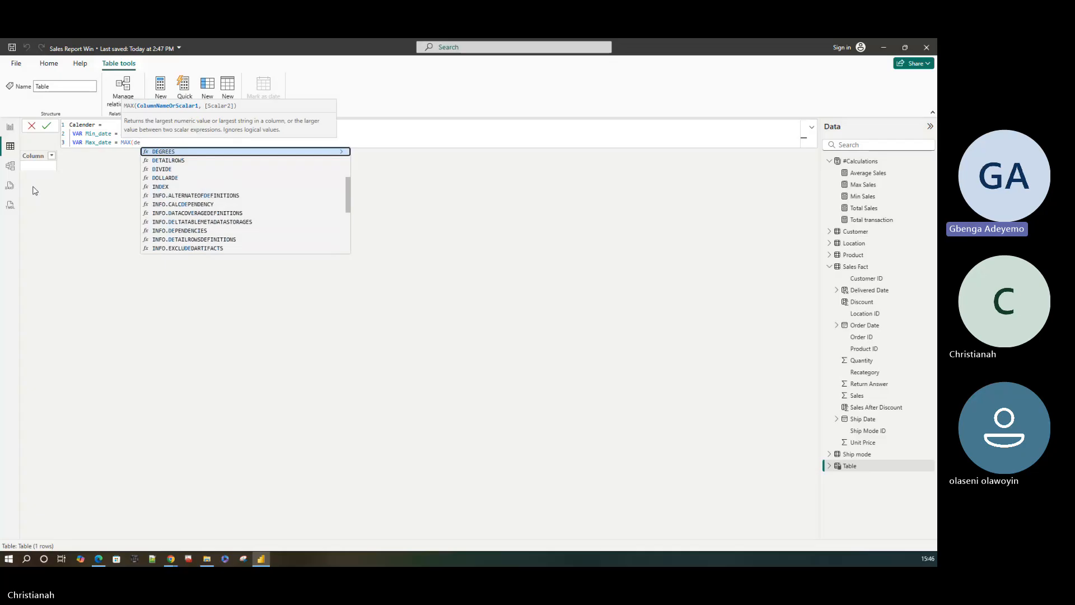
text(liv)
key(Tab)
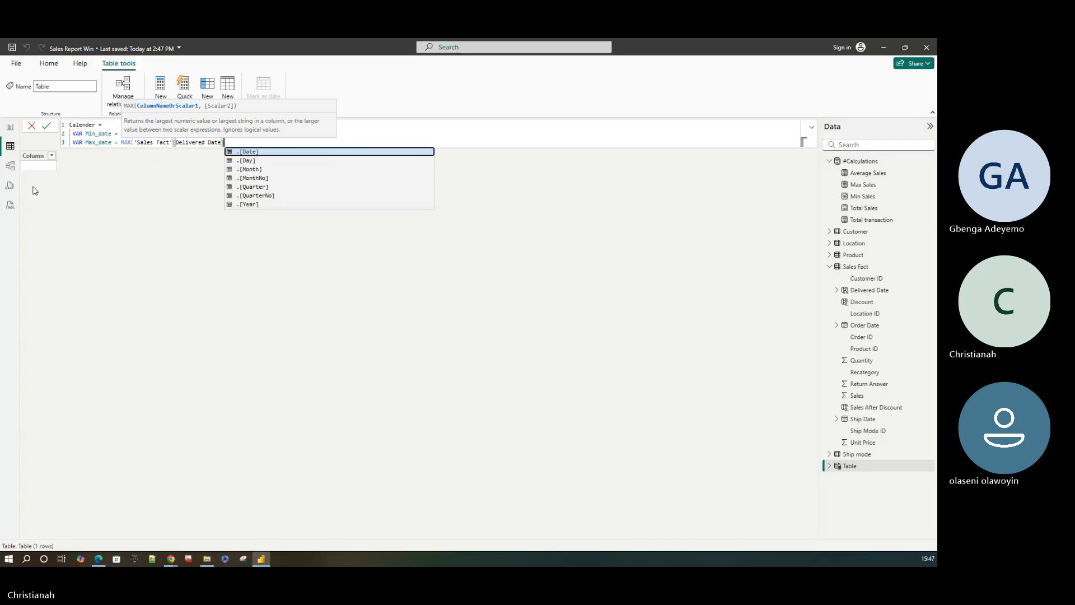
text(]))
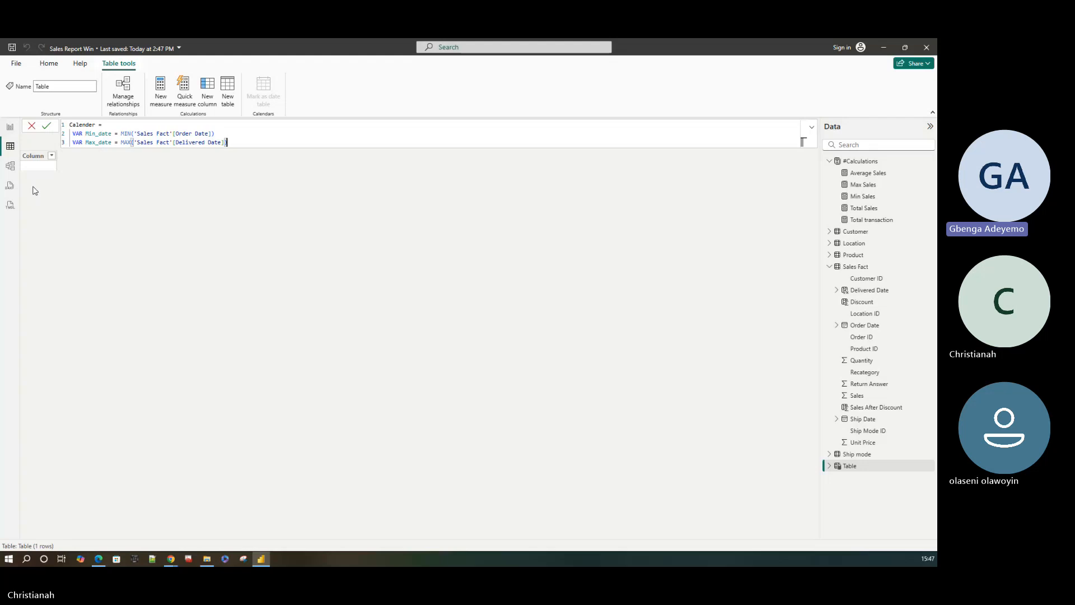
- Add a RETURN line to the Calender formula and start a CALENDAR function on the line below it
key(shift+Return)
text(r)
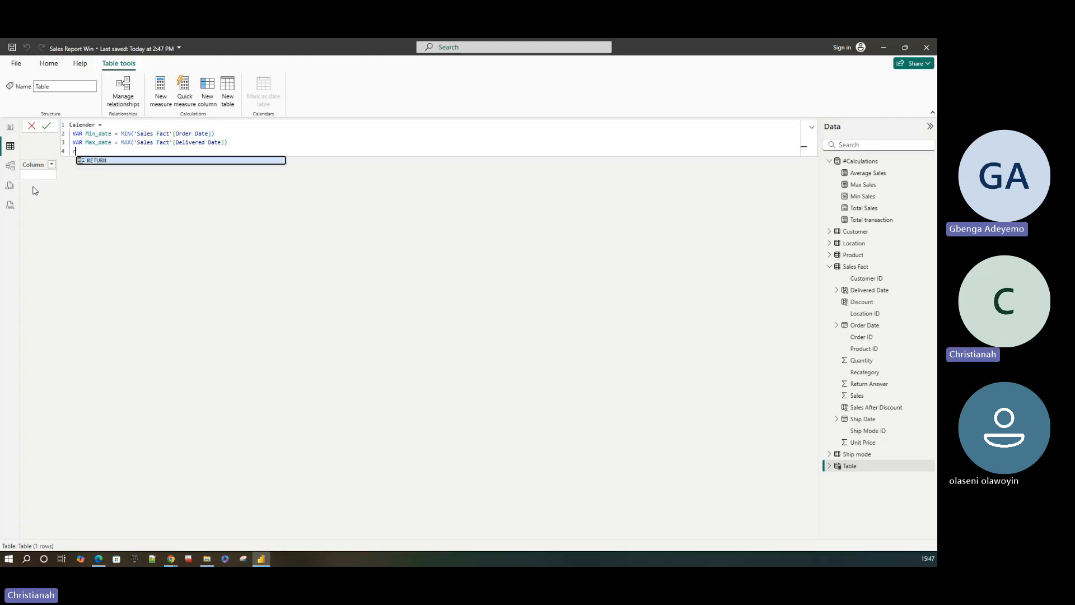
key(Tab)
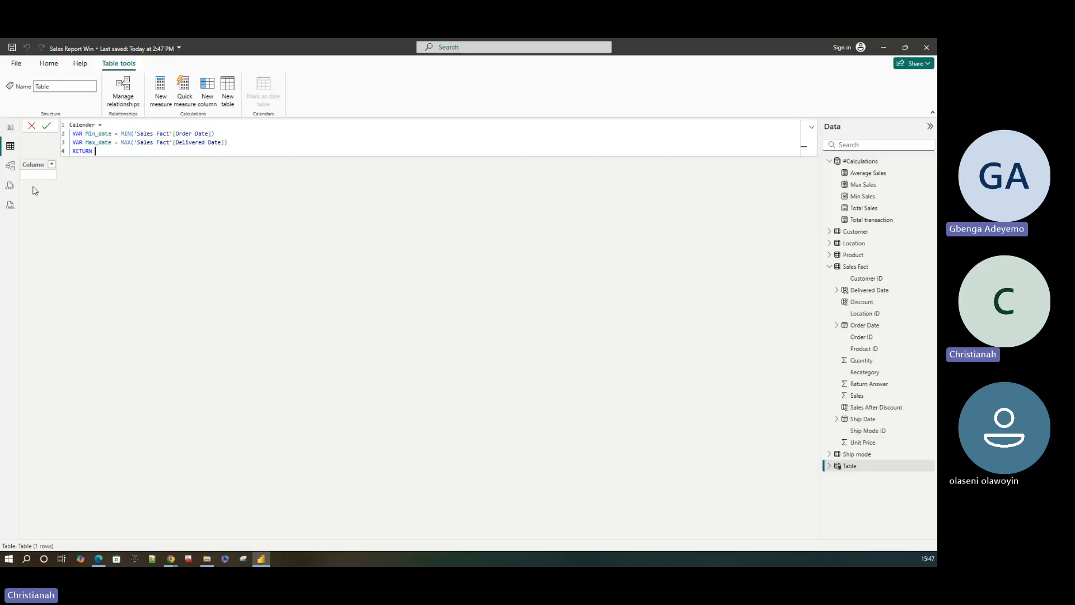
key(shift+Return)
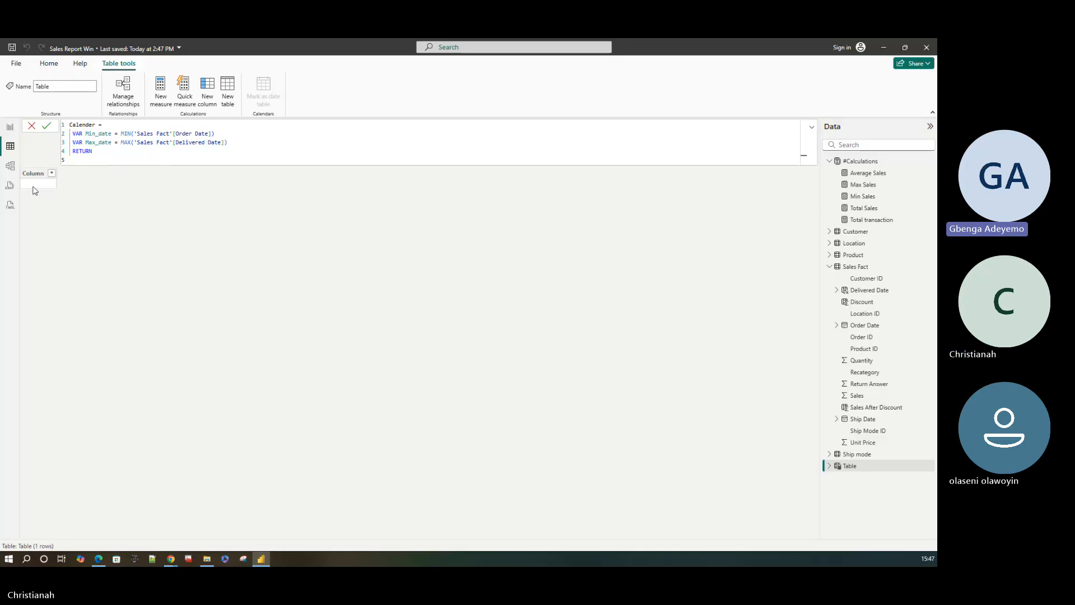
text(cal)
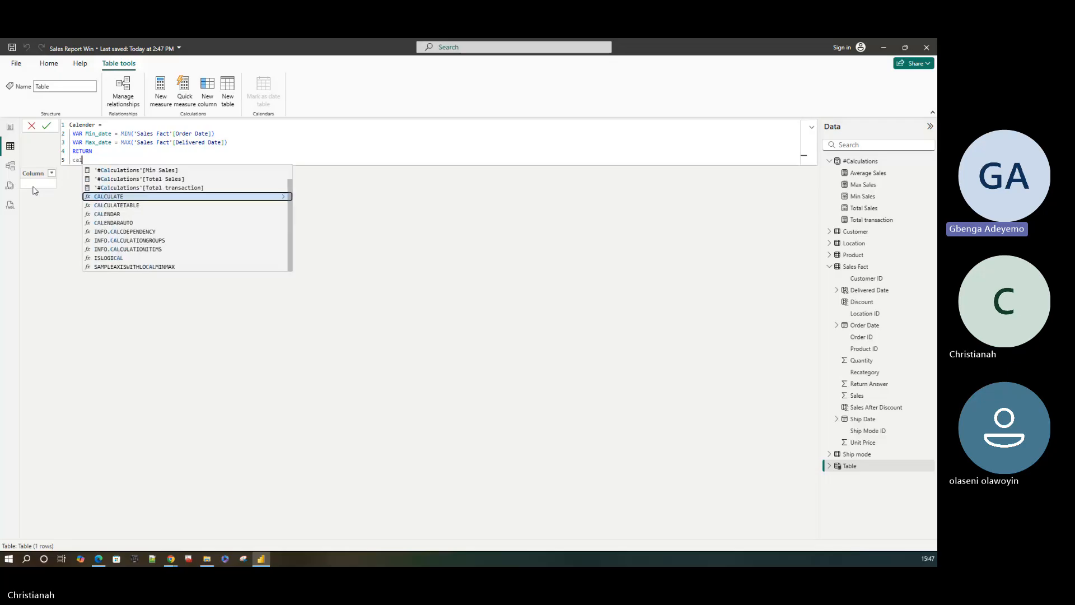
text(end)
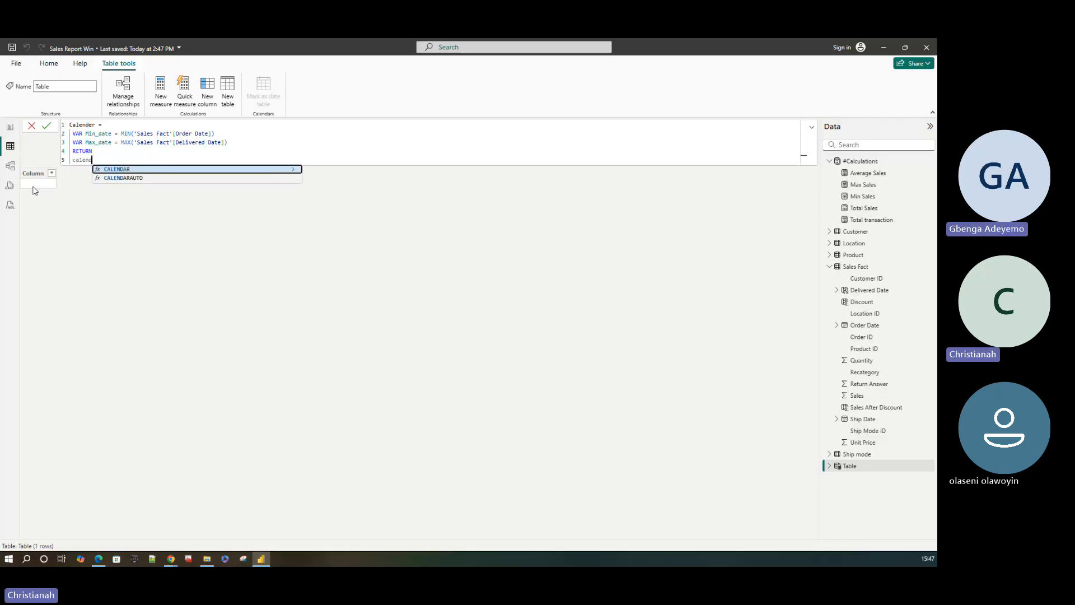
key(Tab)
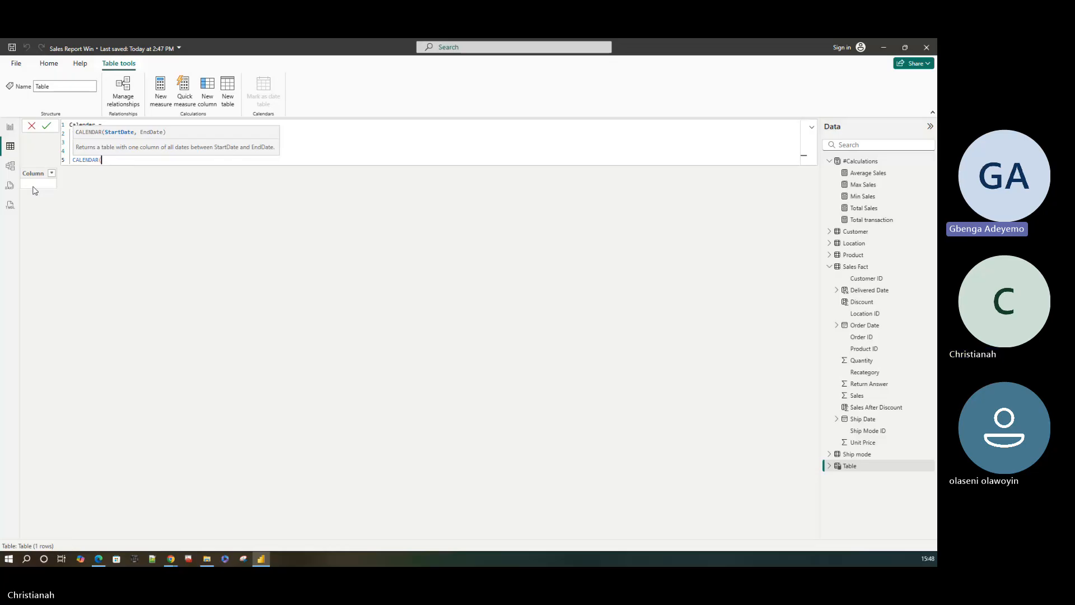
- Complete the function as CALENDAR(Min_date,Max_date) and commit the Calender table formula
text(mi)
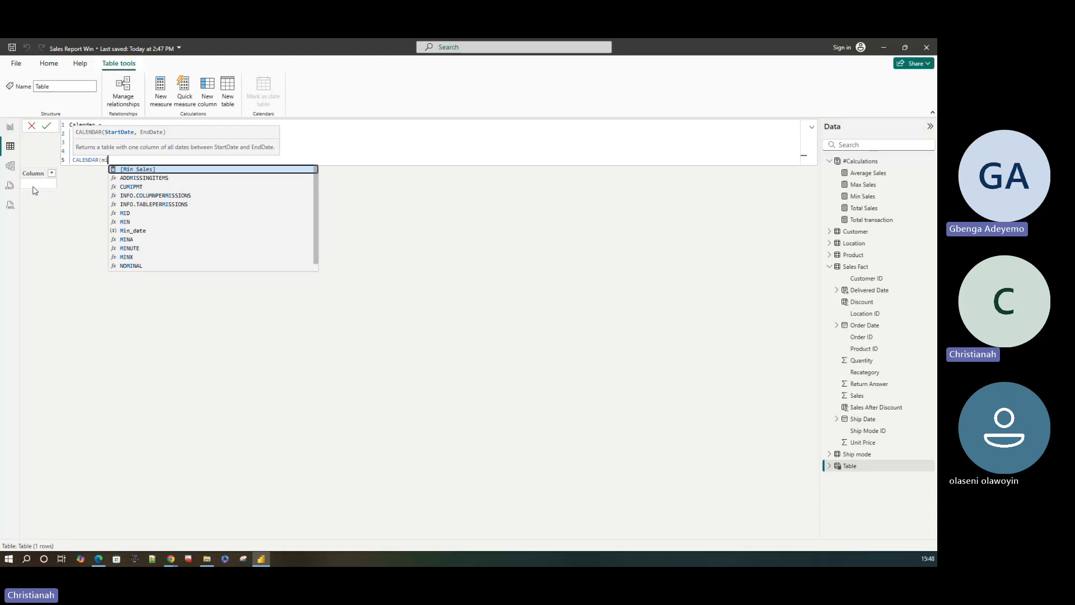
text(n)
key(Down)
key(Down)
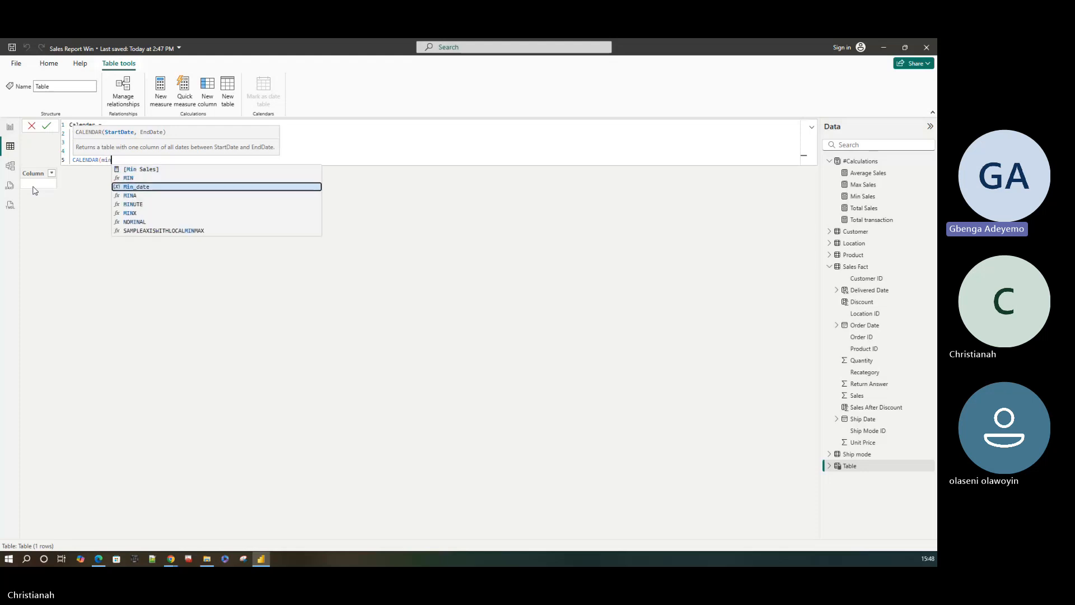
key(Tab)
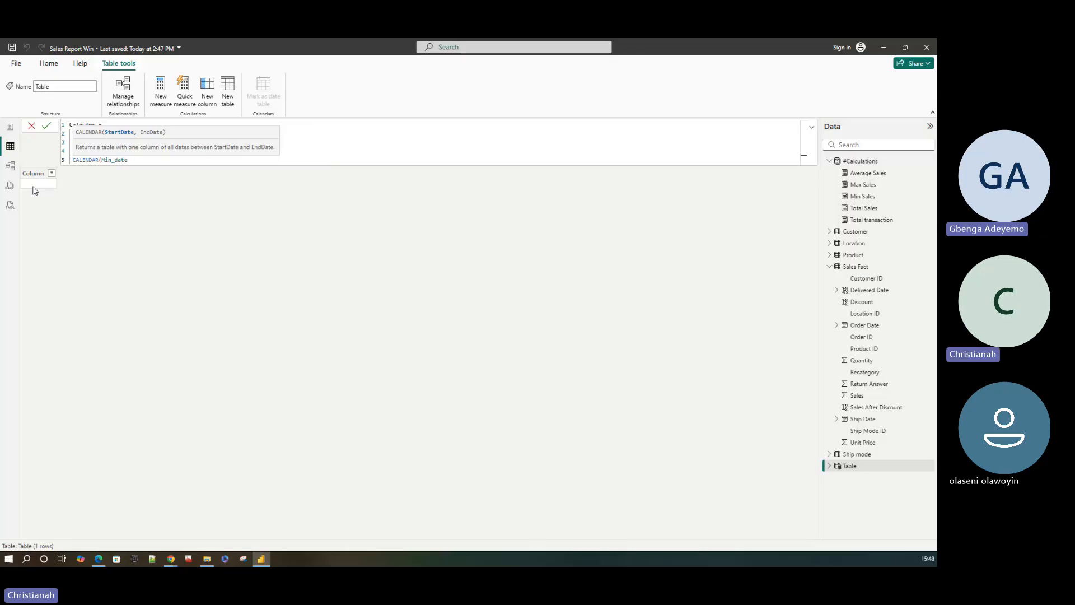
text(,ma)
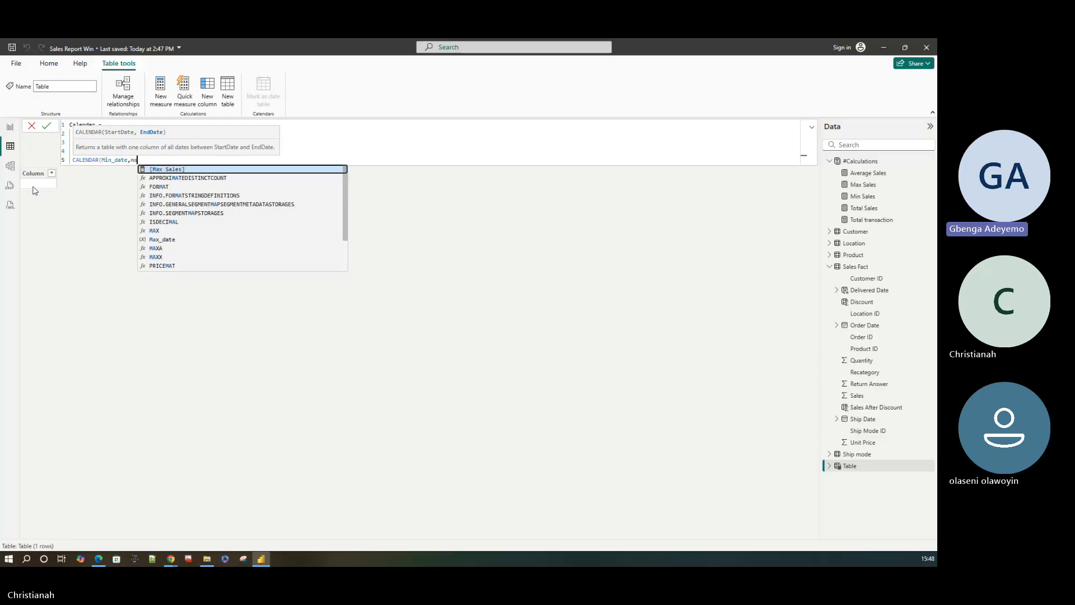
text(x)
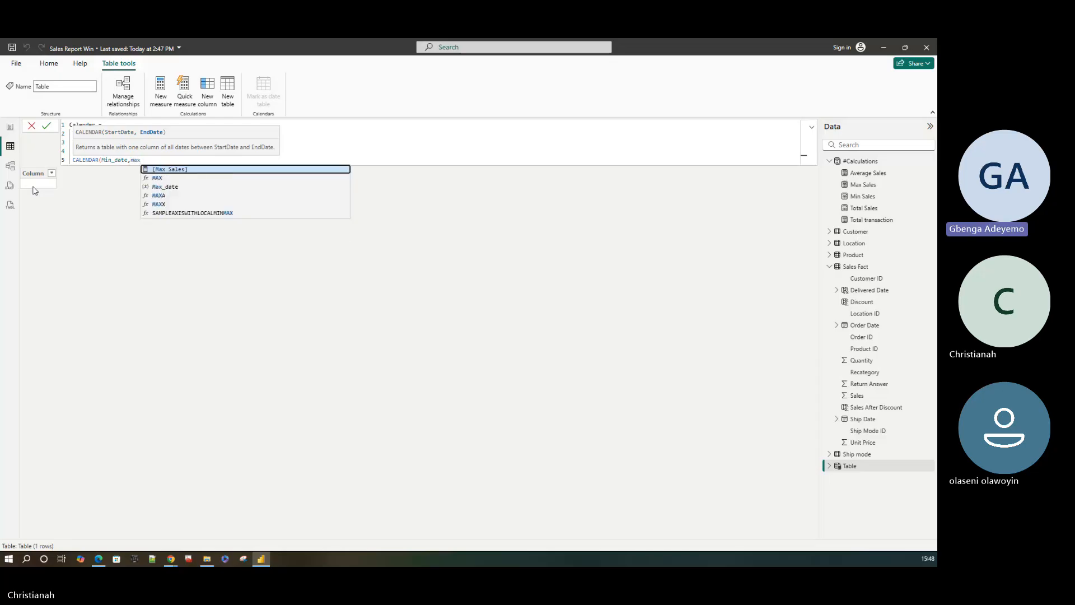
key(Down)
key(Down)
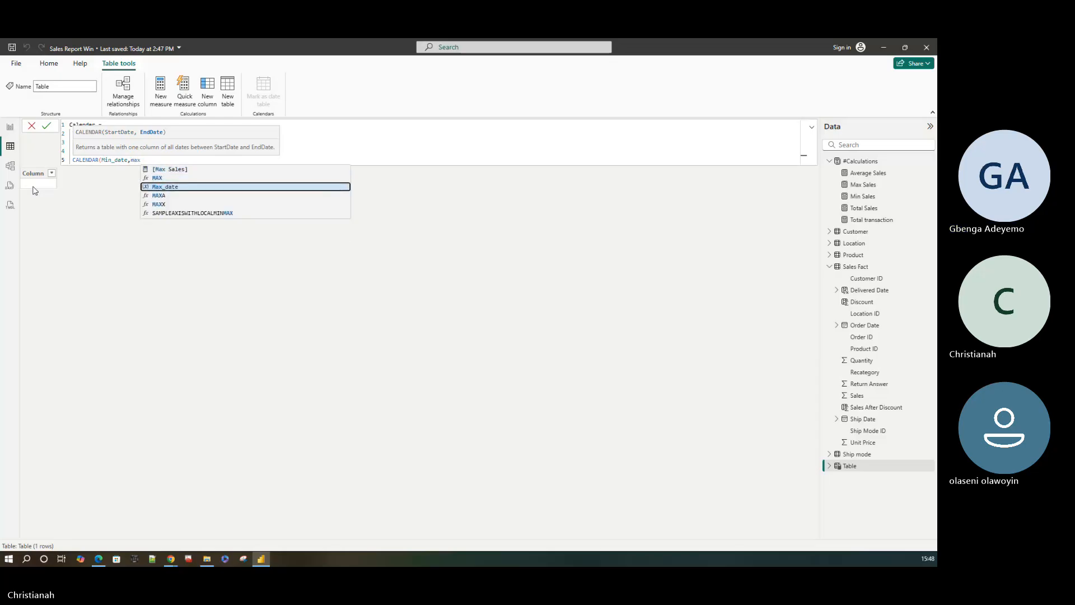
key(Tab)
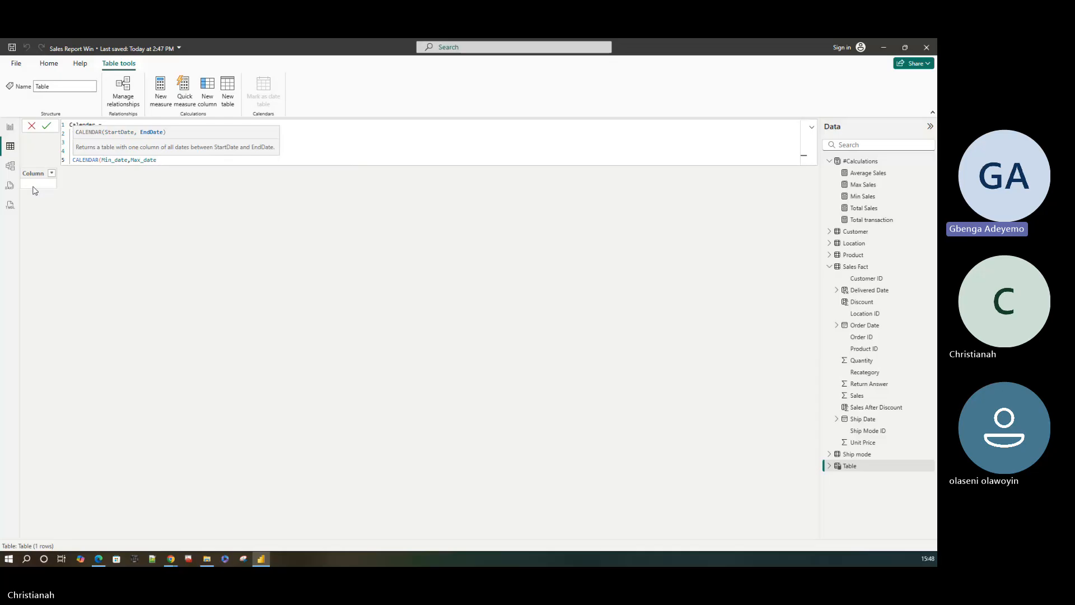
text())
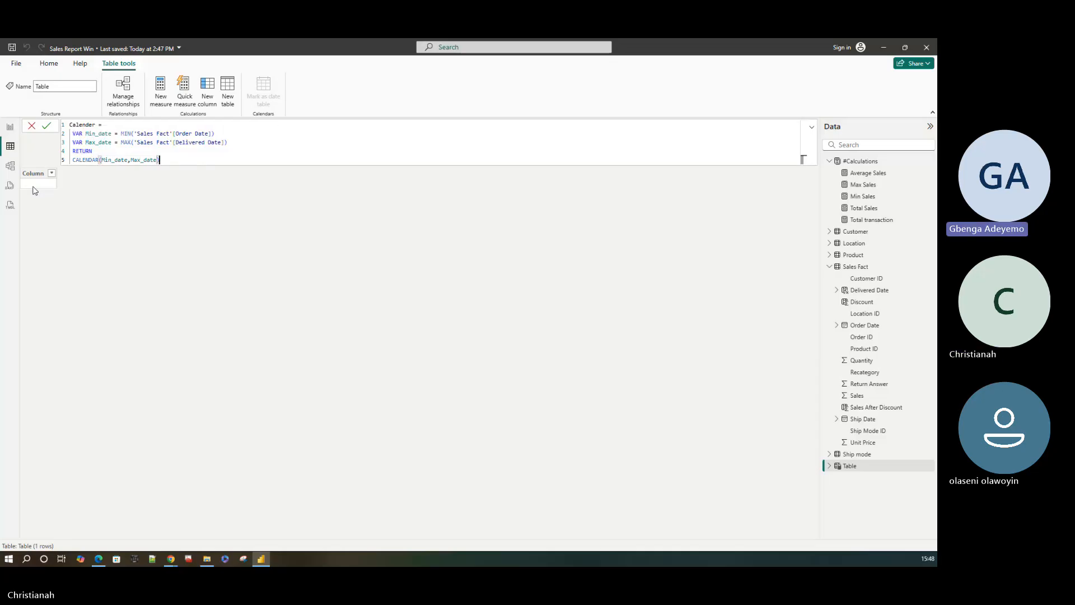
key(Return)
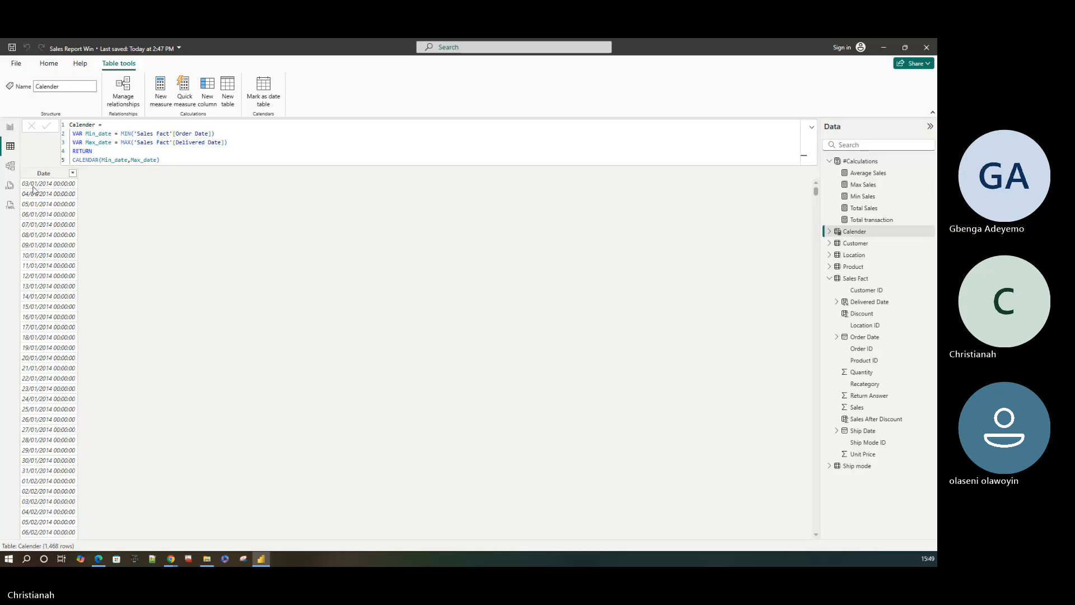
- Add a calculated column to the Calender table with the formula Year = YEAR(Calender[Date])
click(208, 98)
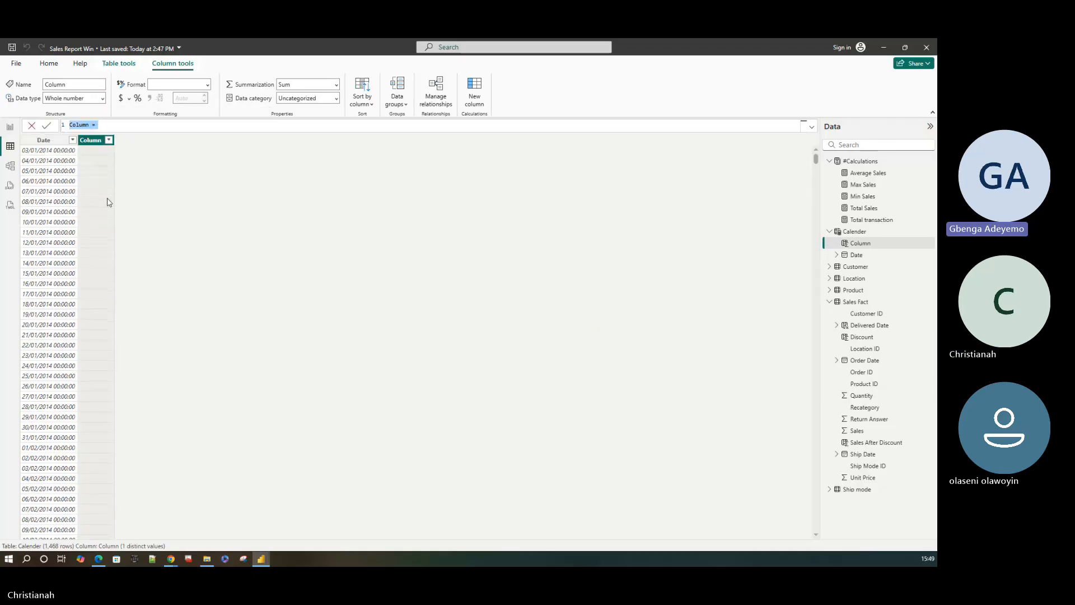
text(Year = yea)
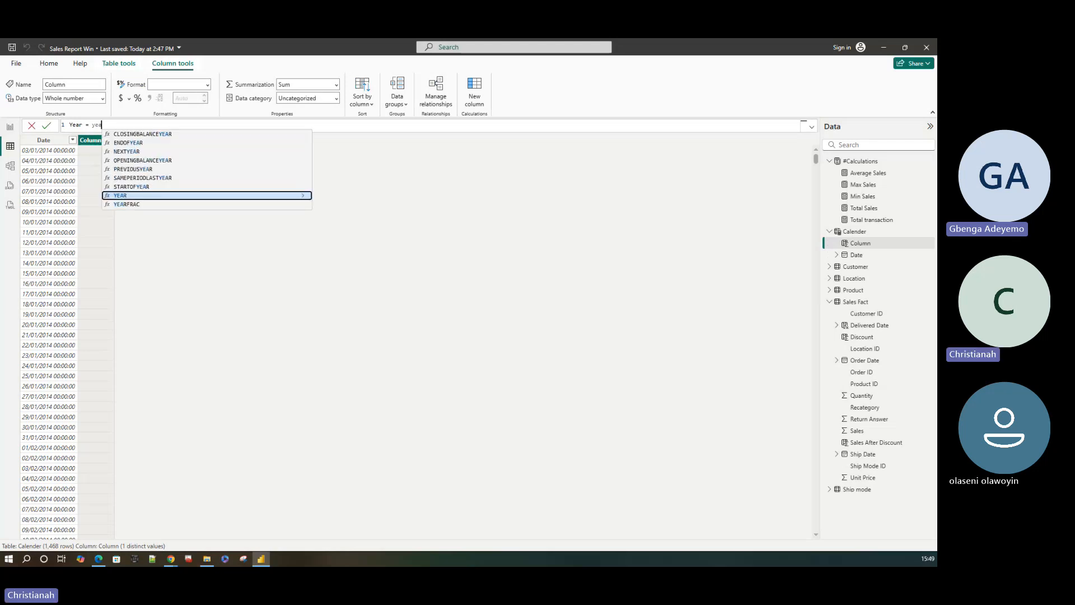
key(Tab)
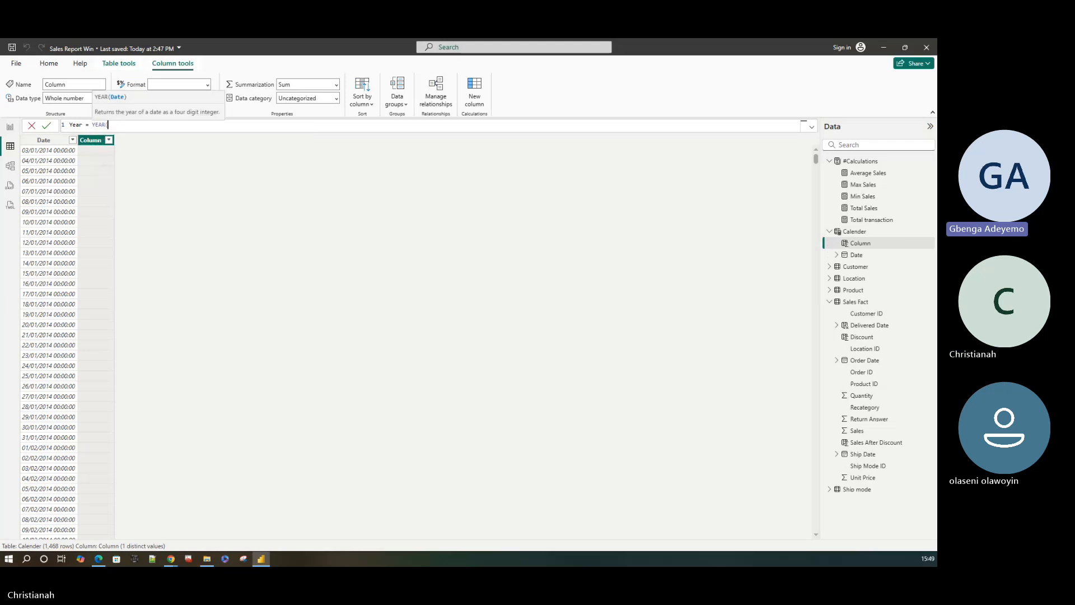
text(date)
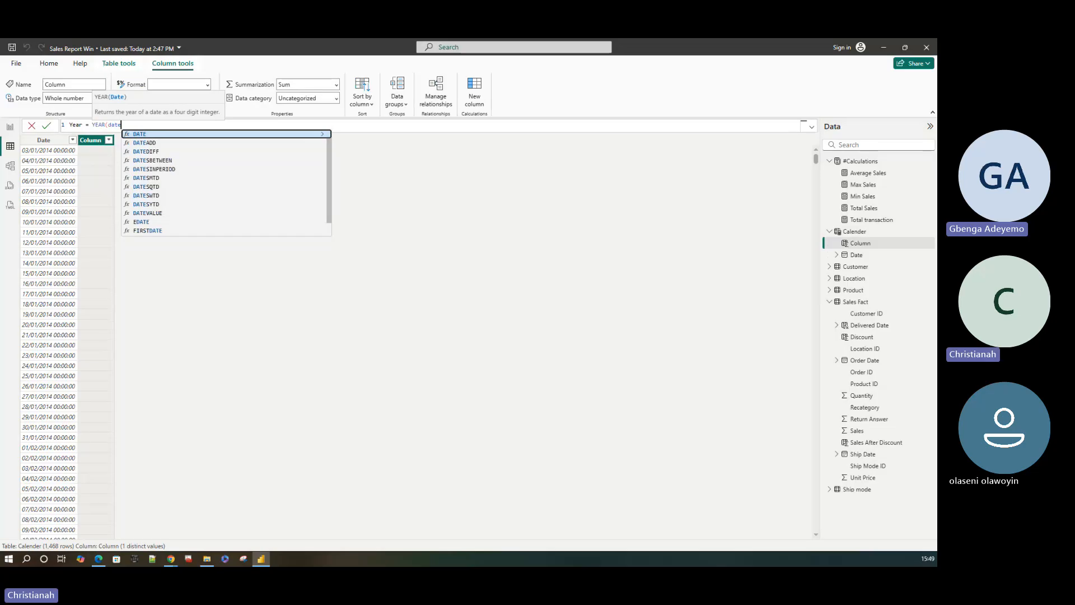
key(Down)
key(Down)
key(Down)
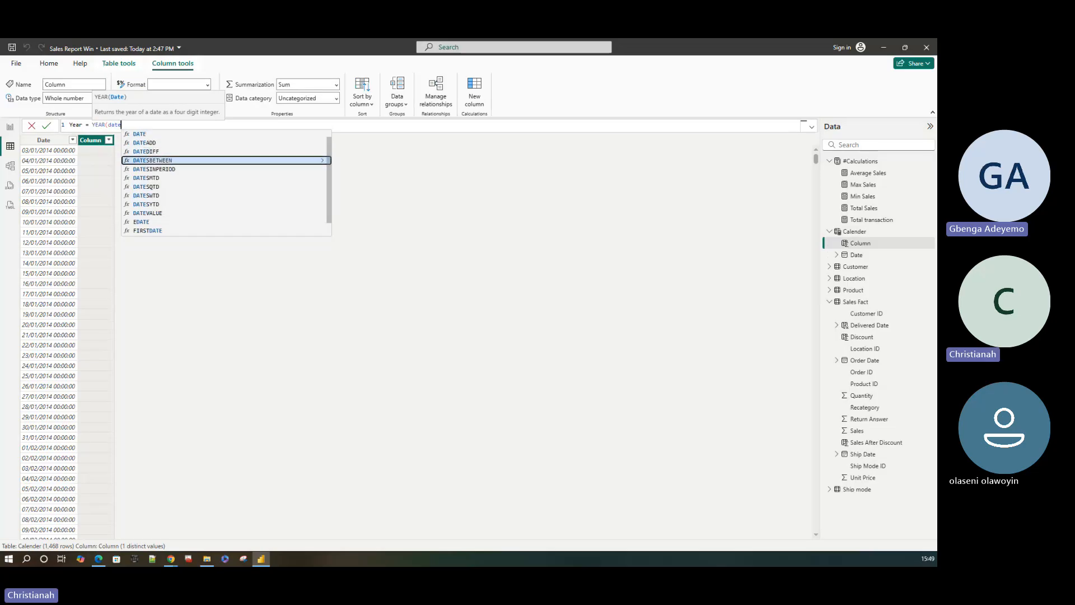
key(Up)
key(Up)
key(Up)
key(Up)
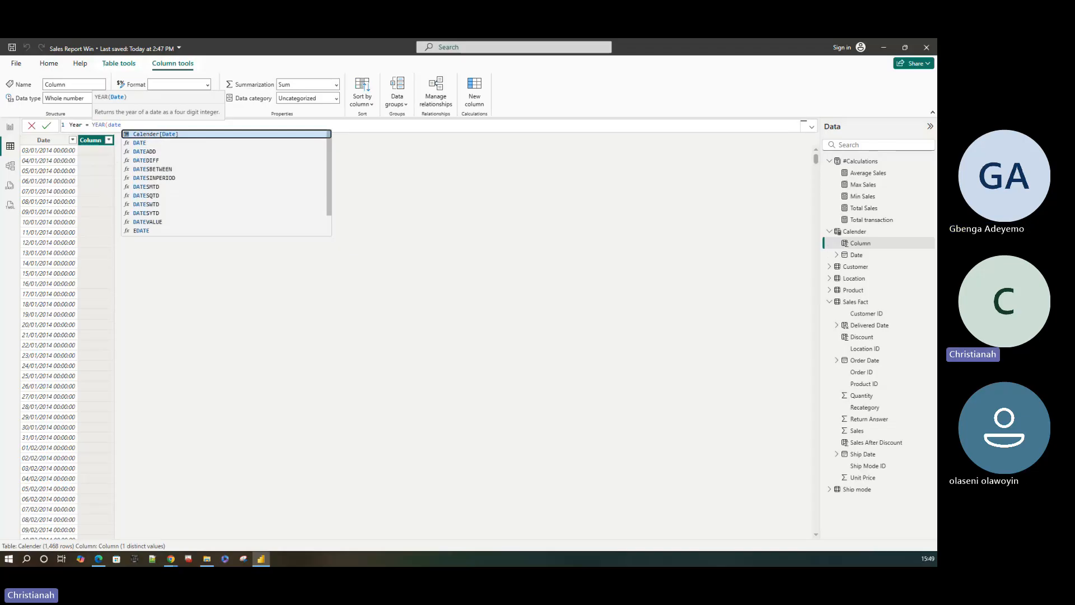
key(Tab)
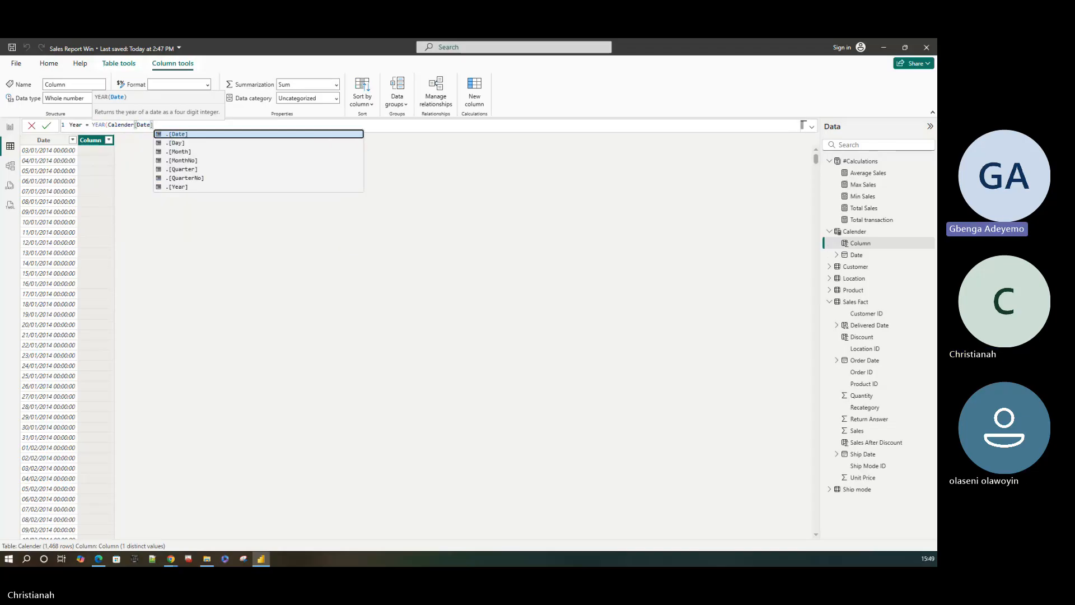
text())
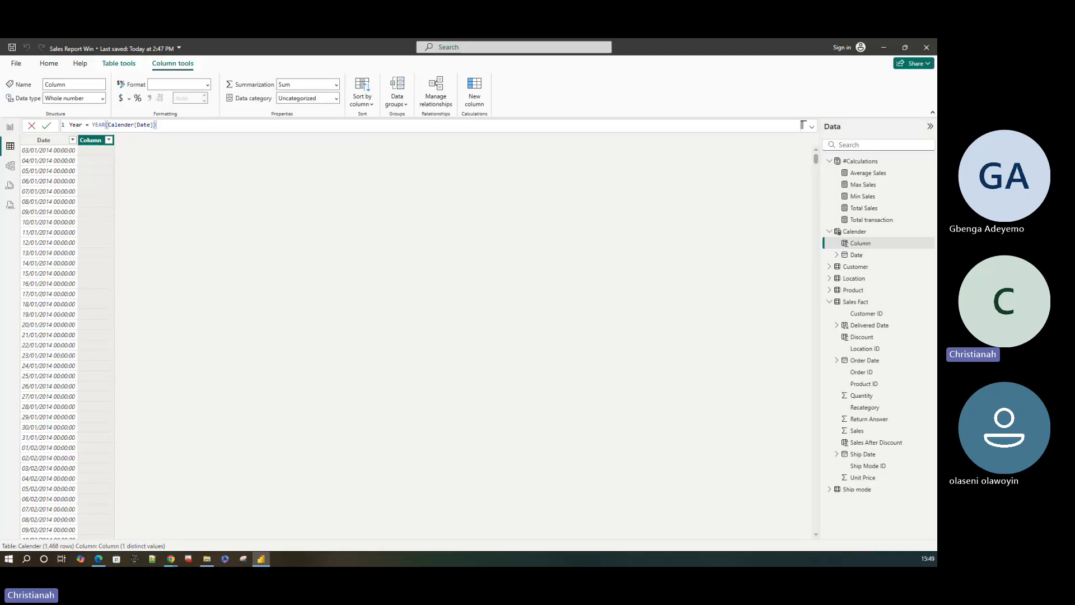
key(Return)
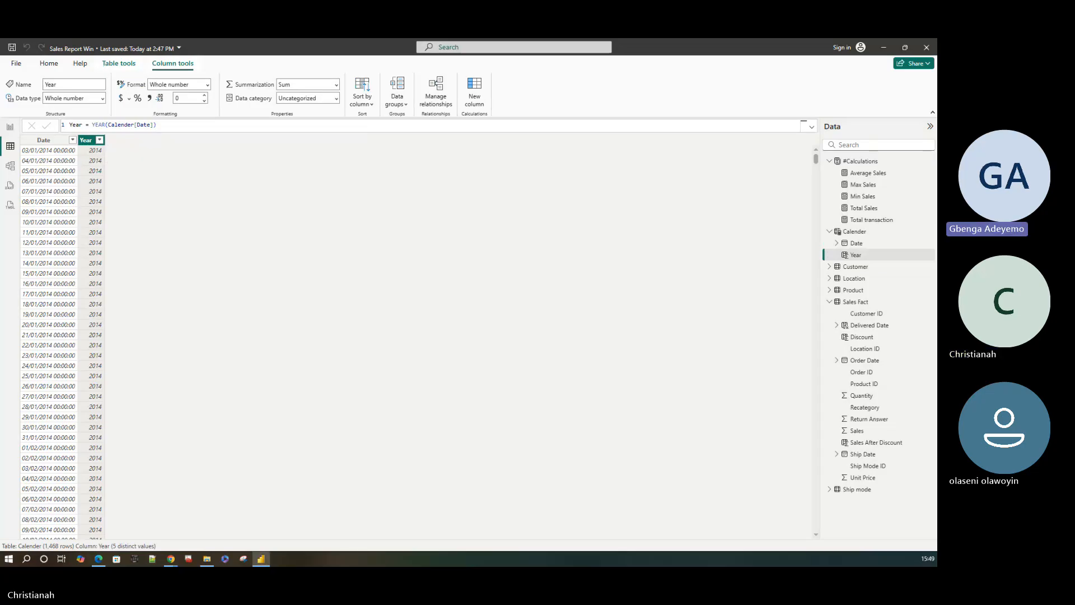
- Add a calculated column to the Calender table with the formula Month Number = MONTH(Calender[Date])
click(482, 99)
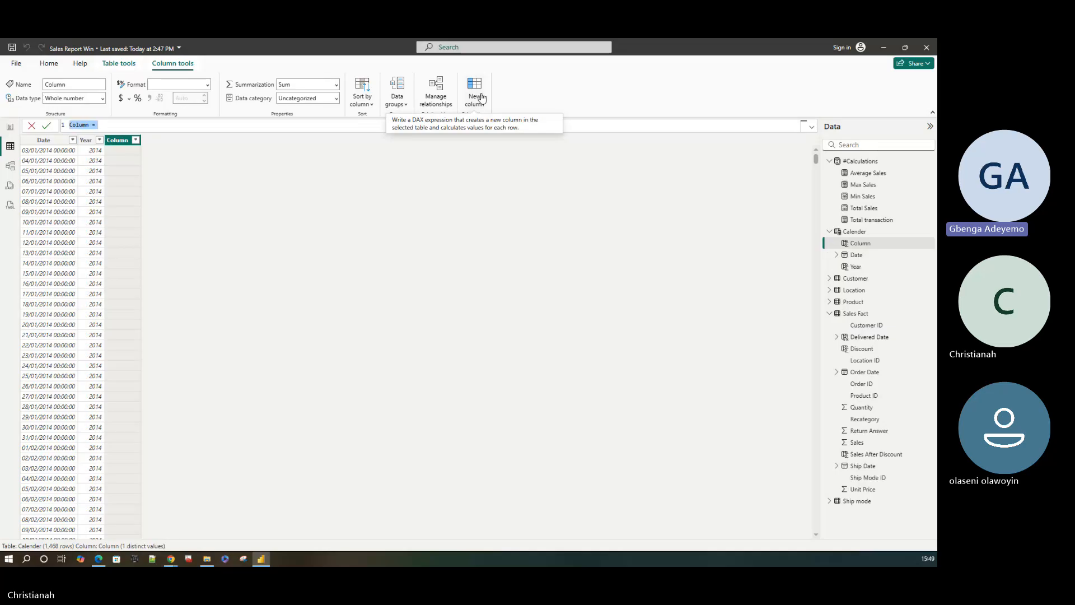
text(Mo)
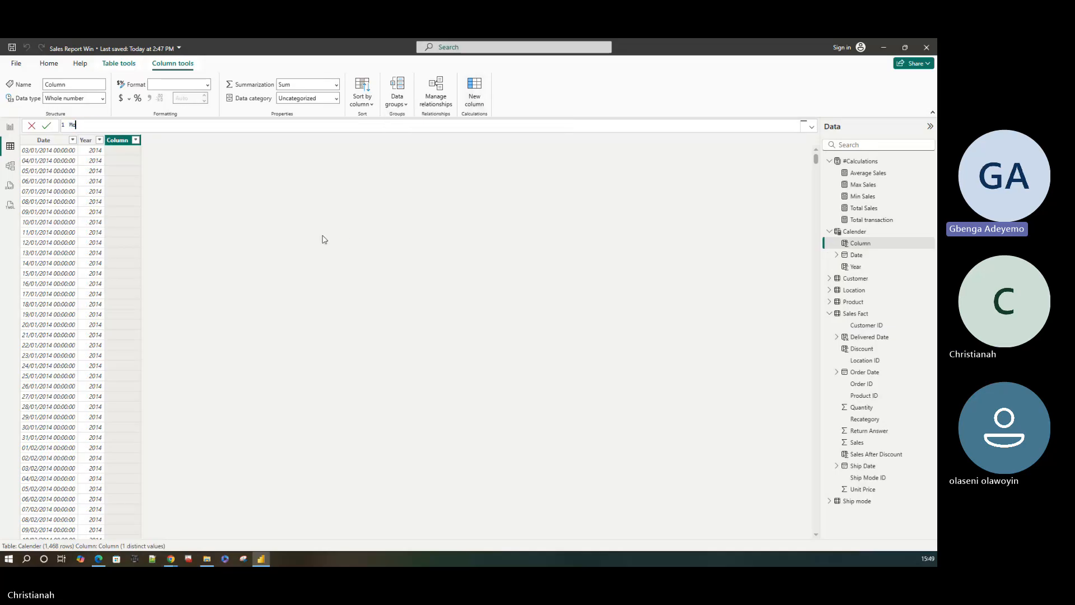
text(nth N)
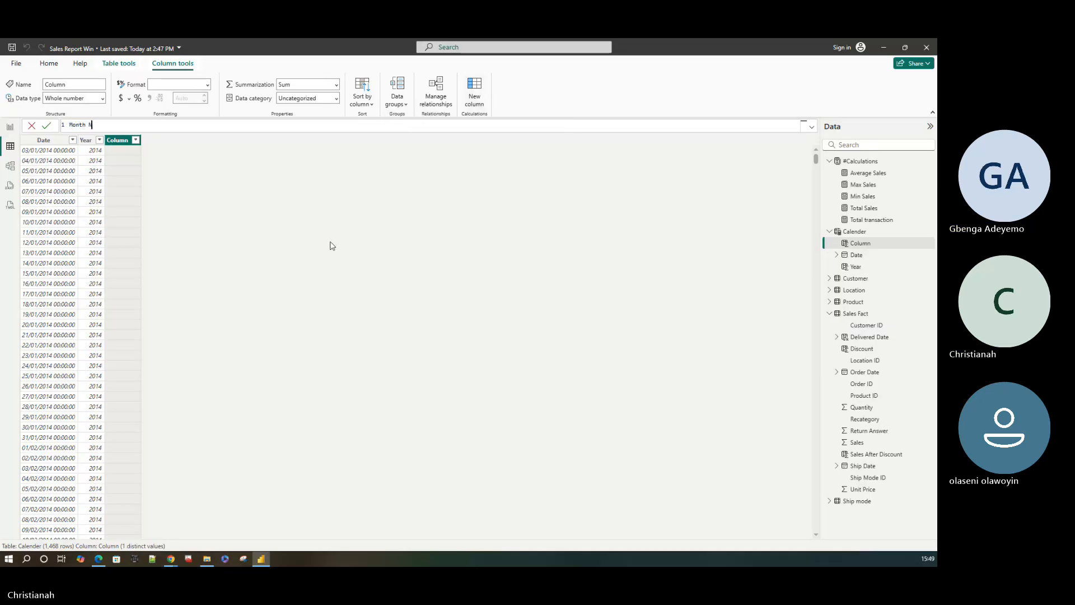
text(umber =)
text(M)
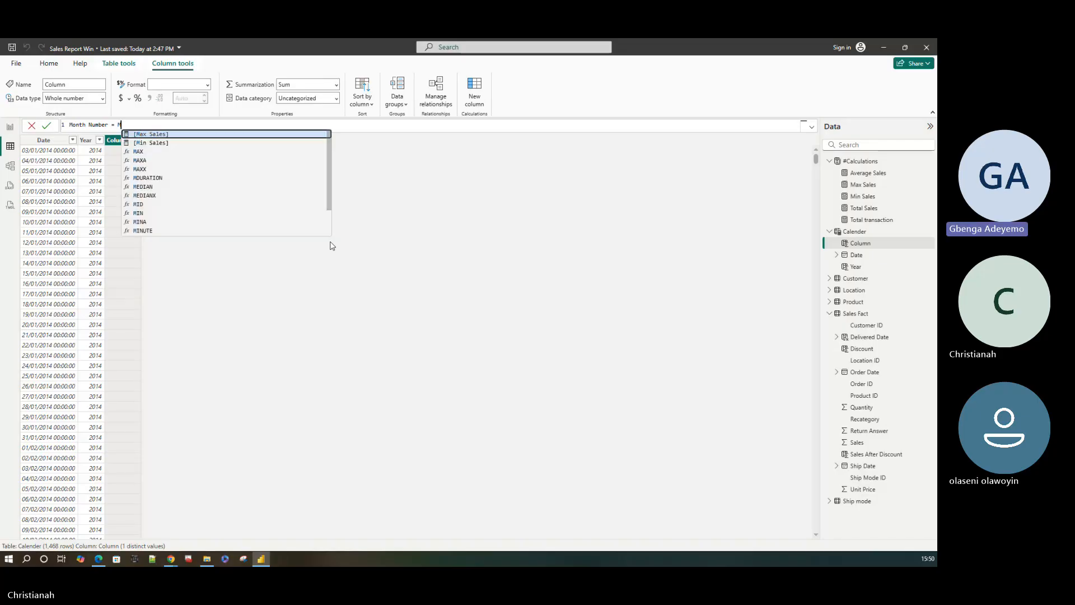
text(ON)
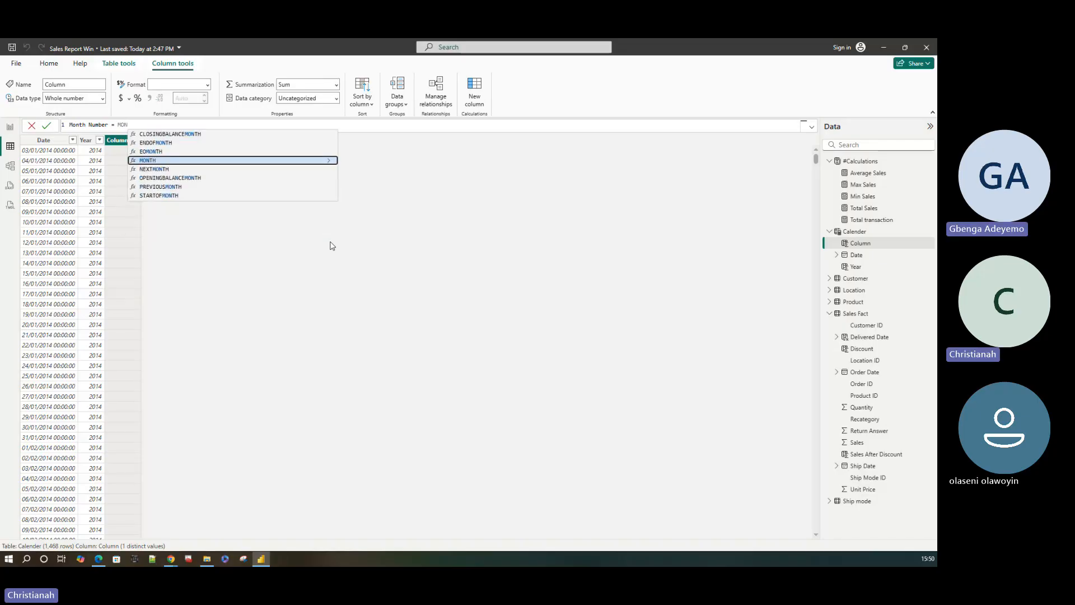
key(Tab)
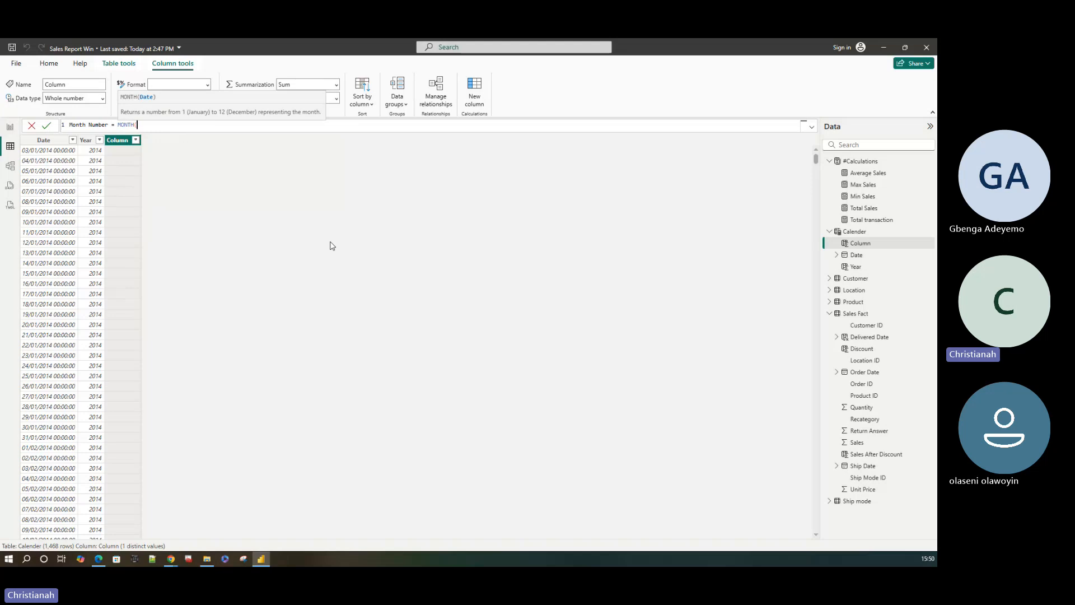
text(CALENDE)
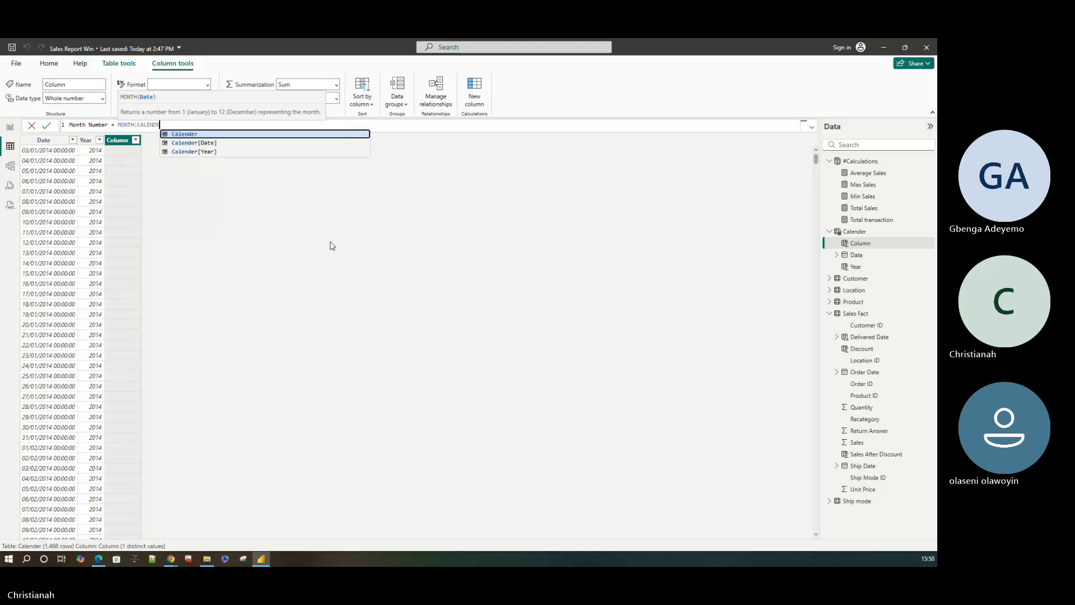
key(Down)
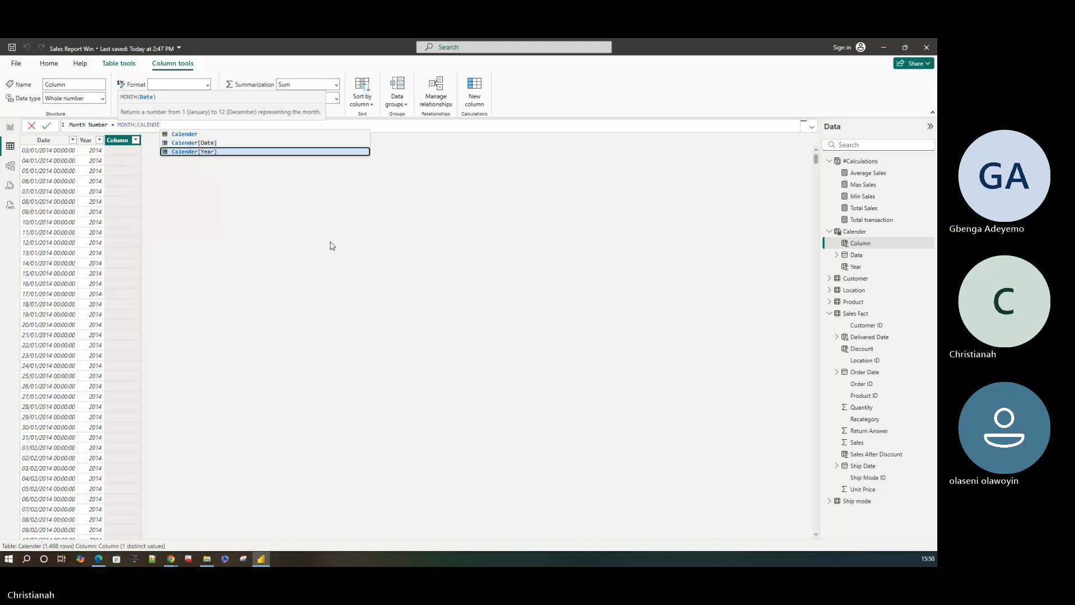
key(Tab)
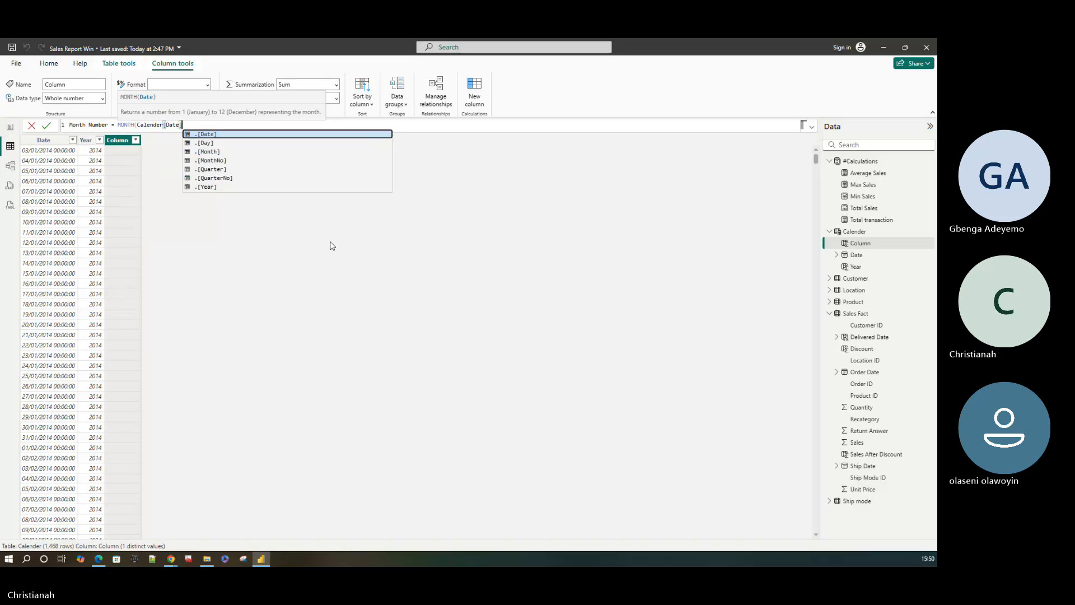
text())
key(Return)
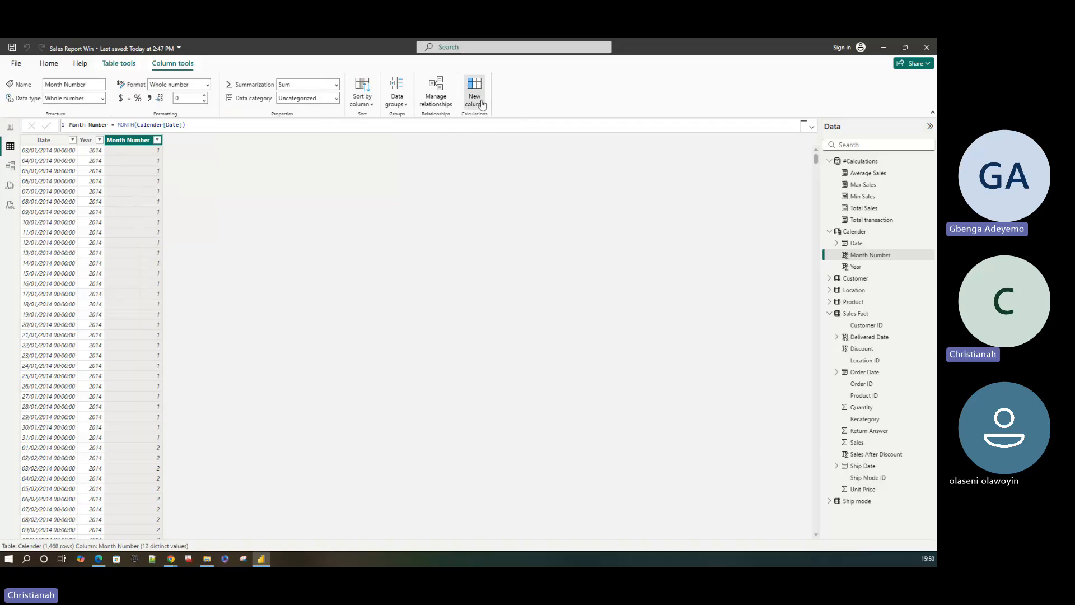
- Create another calculated column in the Calender table and begin its formula as Month Name = FORMAT(Calender[Date]
click(481, 105)
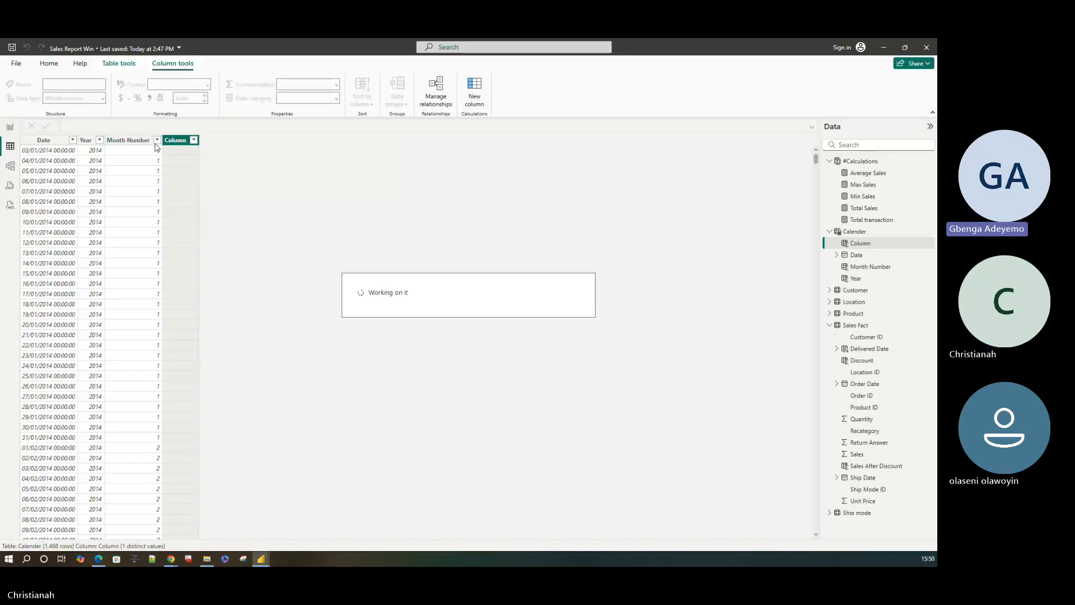
click(241, 309)
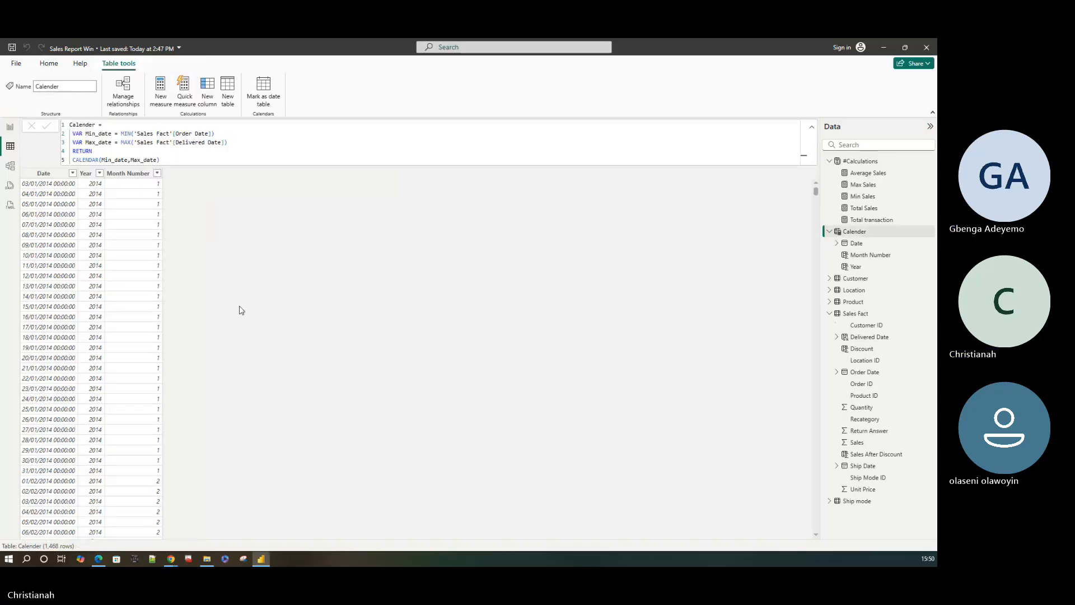
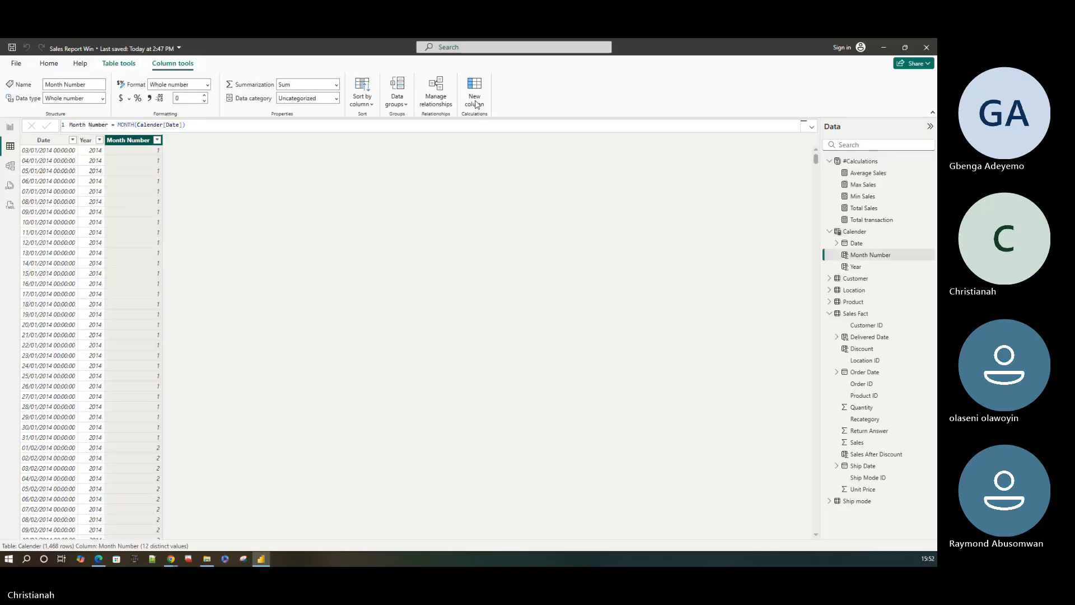
click(476, 102)
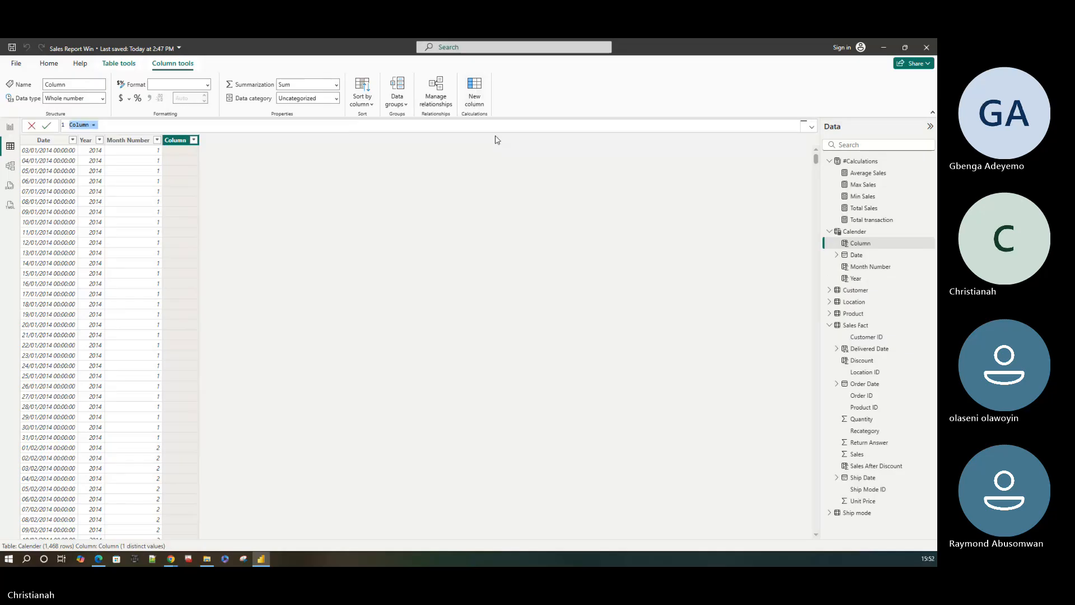
text(Month Name =)
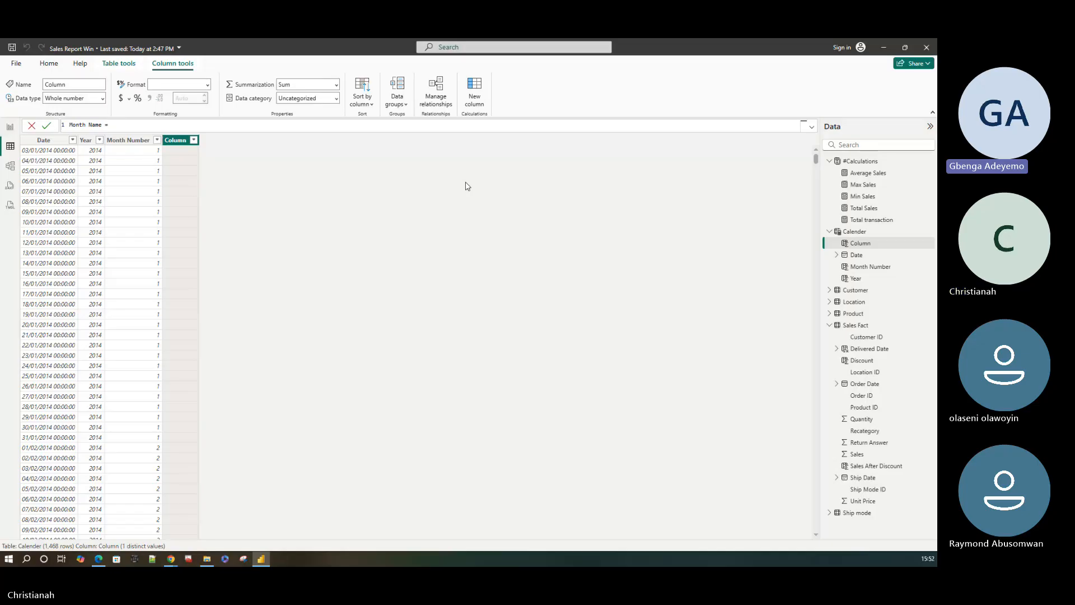
text(for)
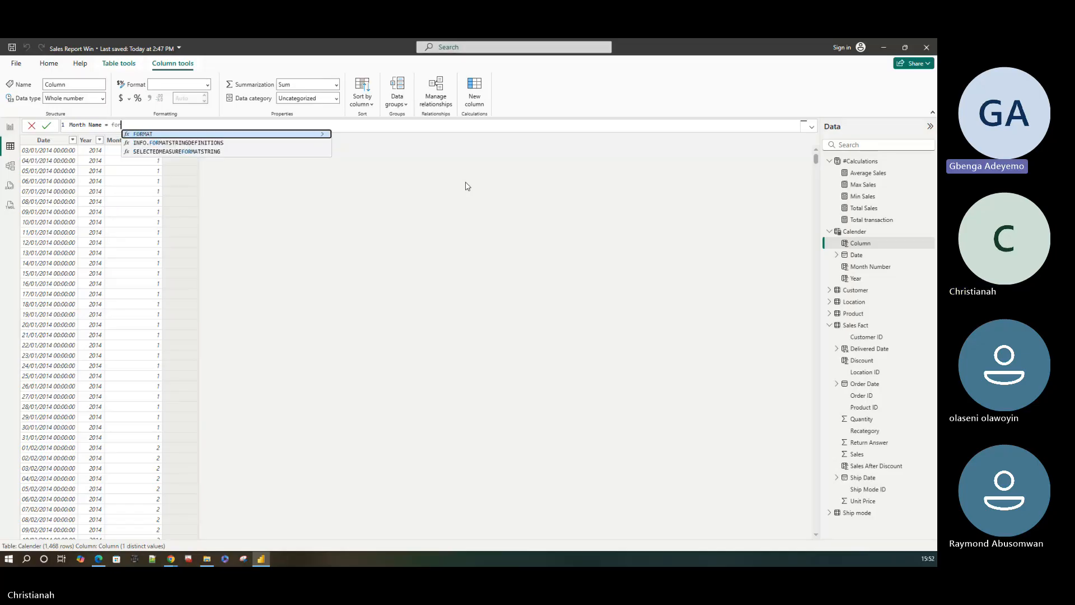
key(Tab)
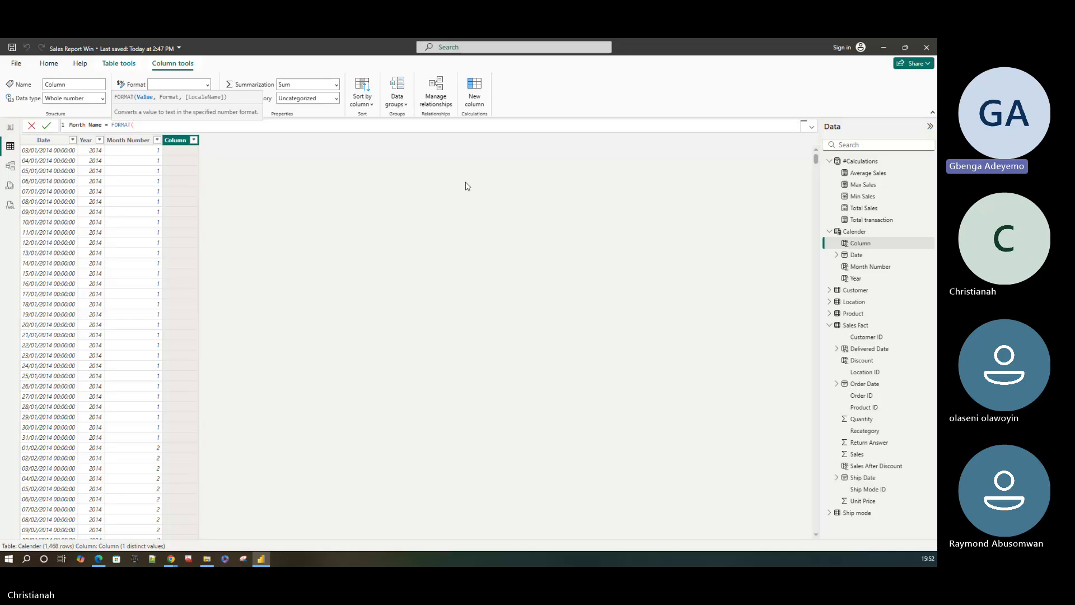
text(calend)
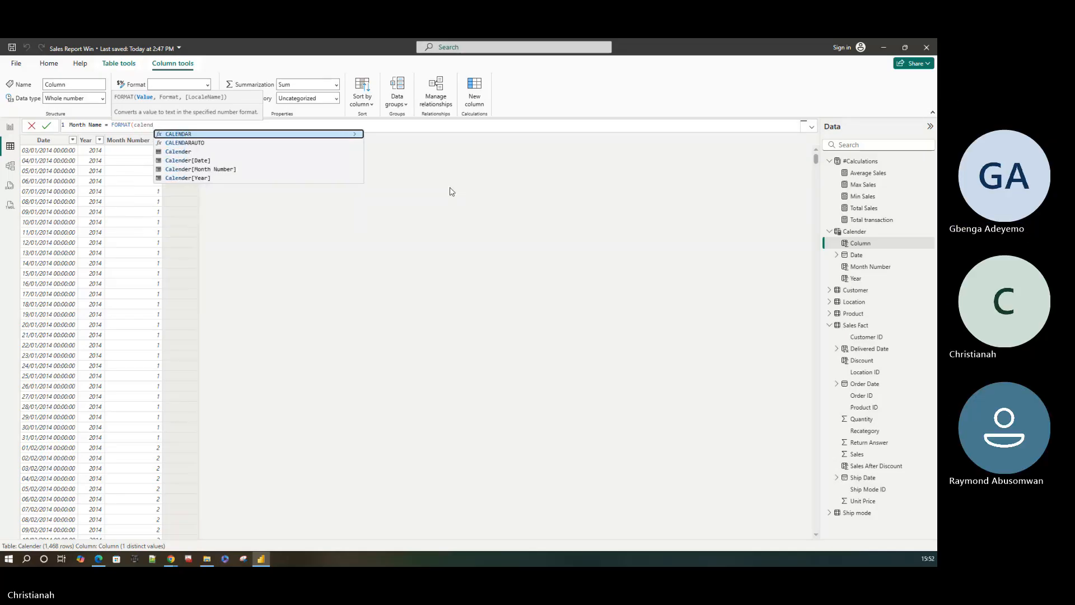
key(Down)
key(Down)
key(Down)
key(Tab)
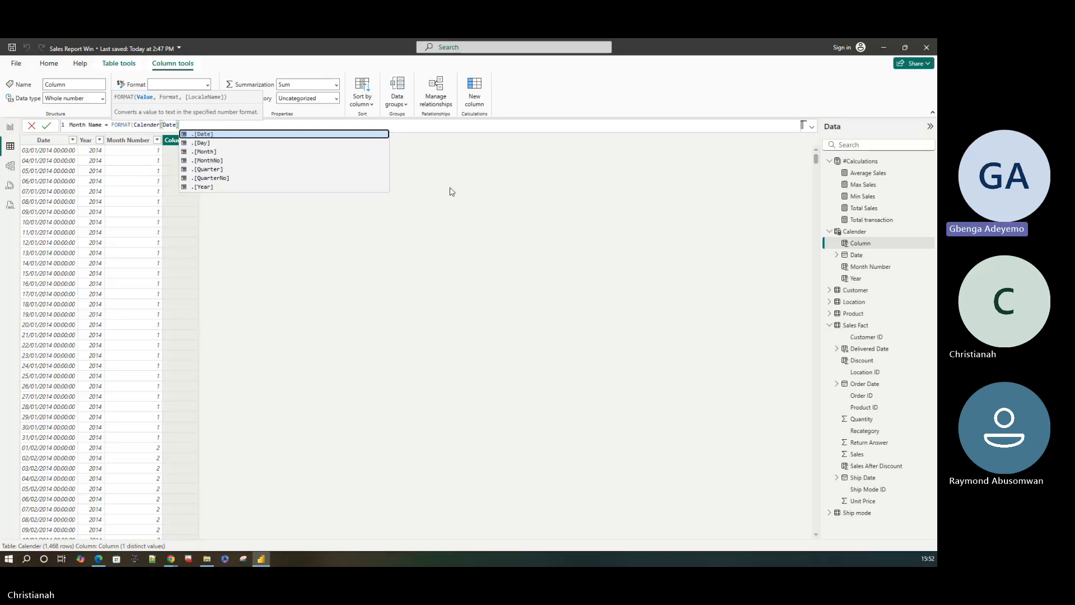
- Add 'Mmm' in single quotes as the format argument of the Month Name formula and close the FORMAT function
text(,)
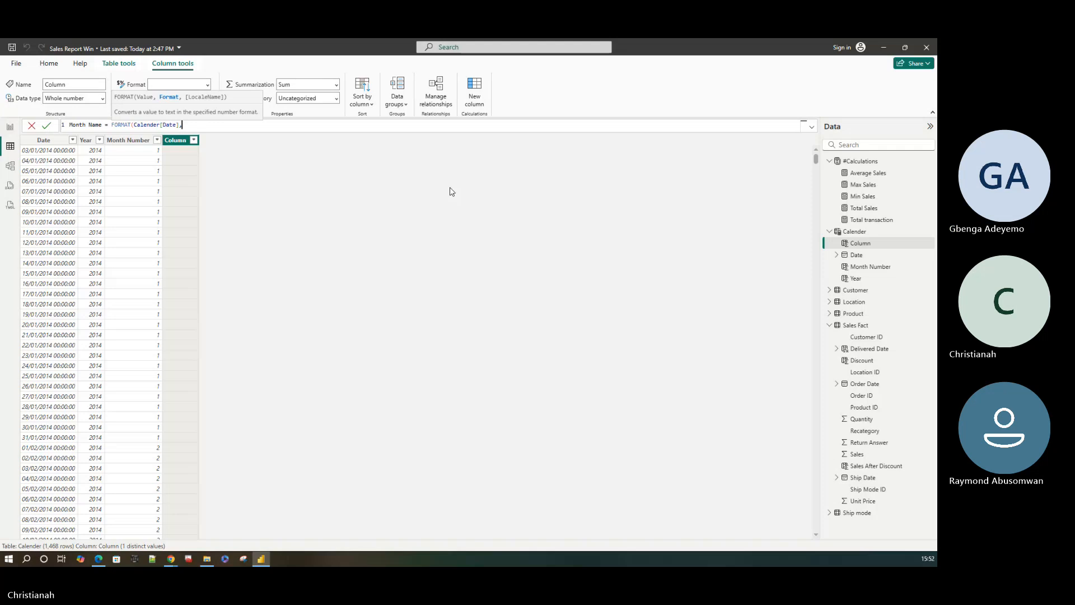
text(')
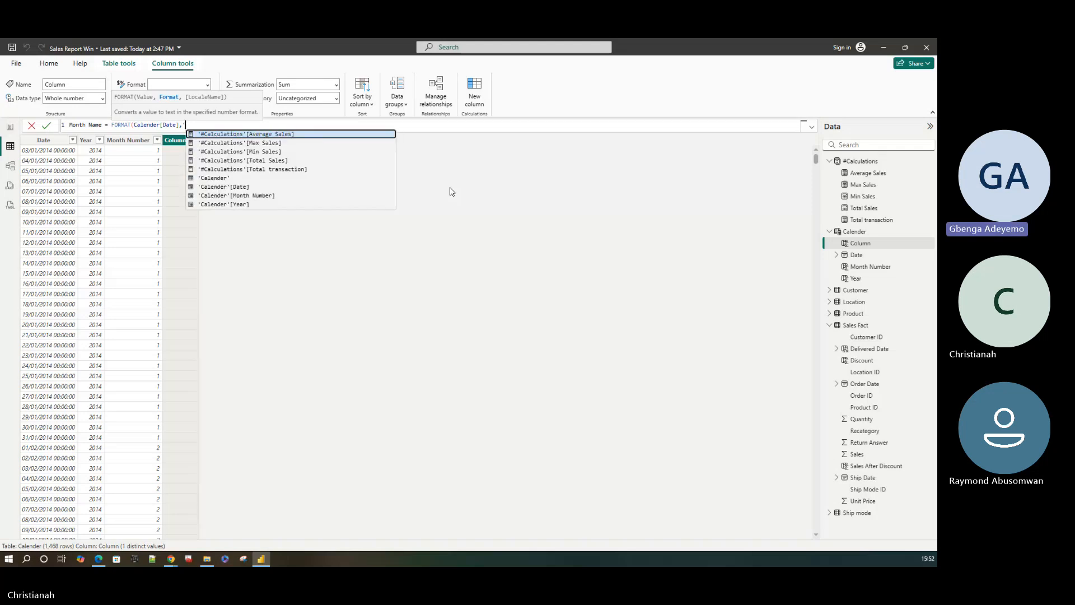
key(BackSpace)
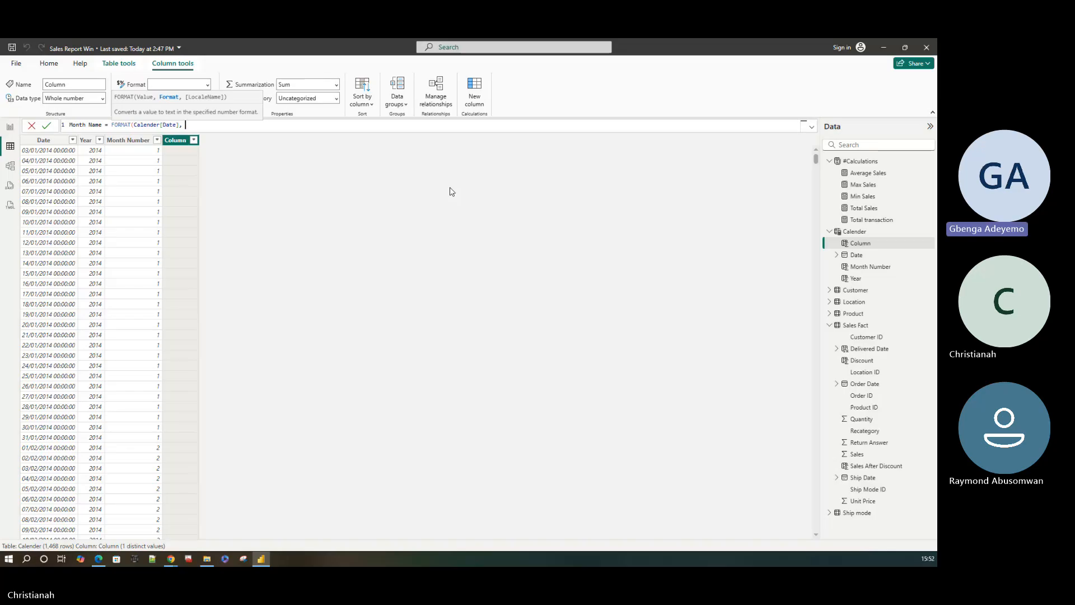
text(')
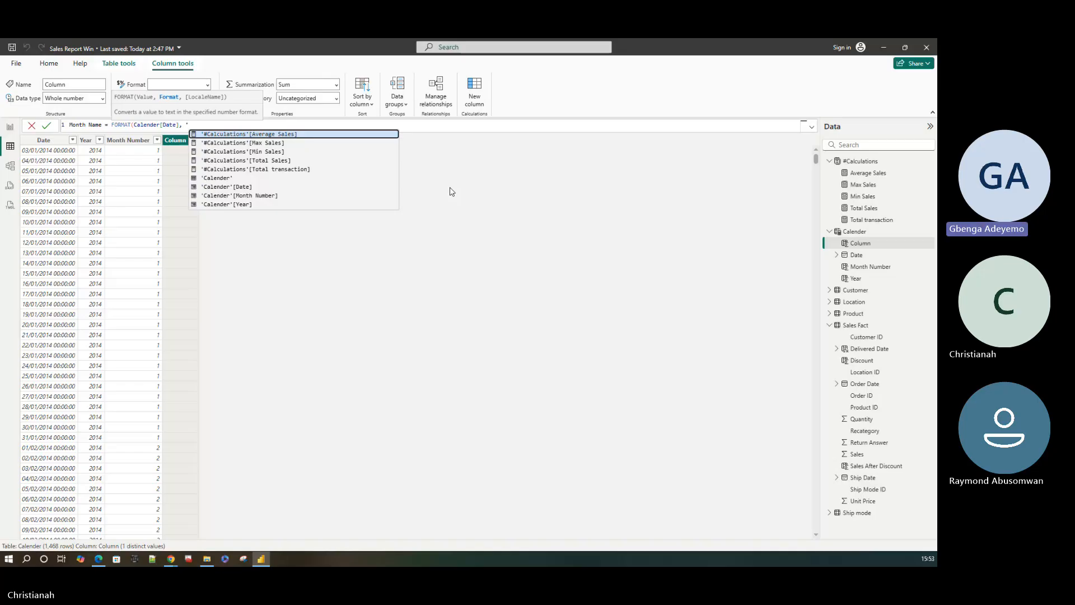
text(M)
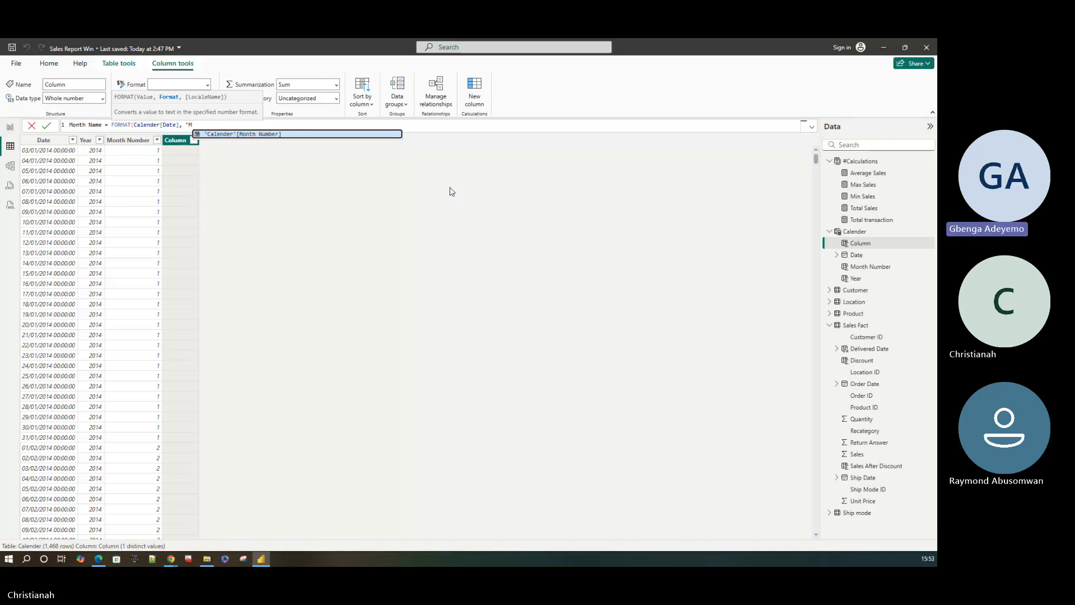
text(mm)
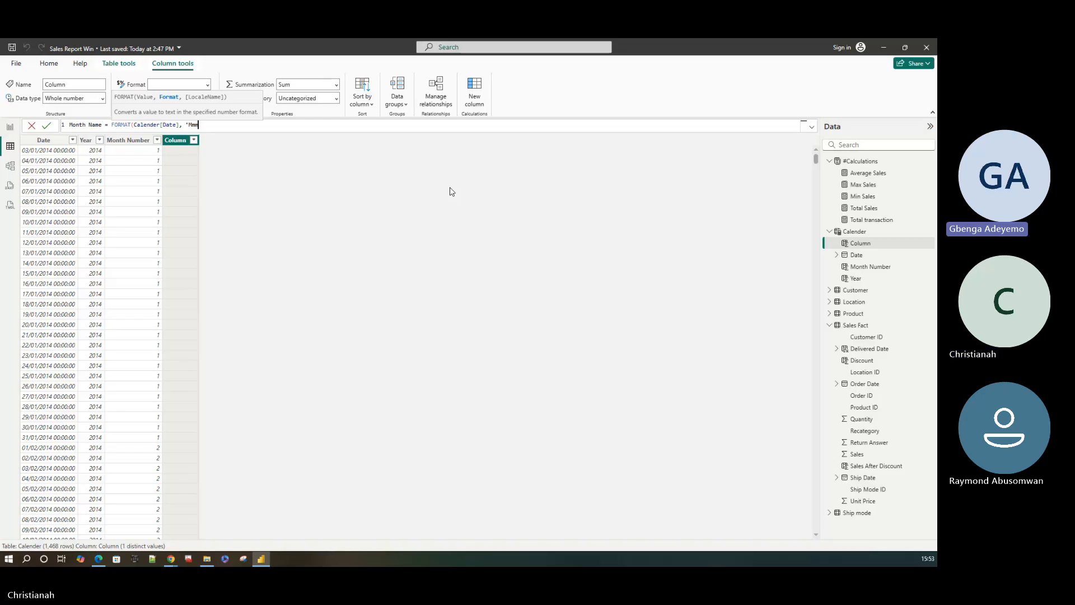
text('))
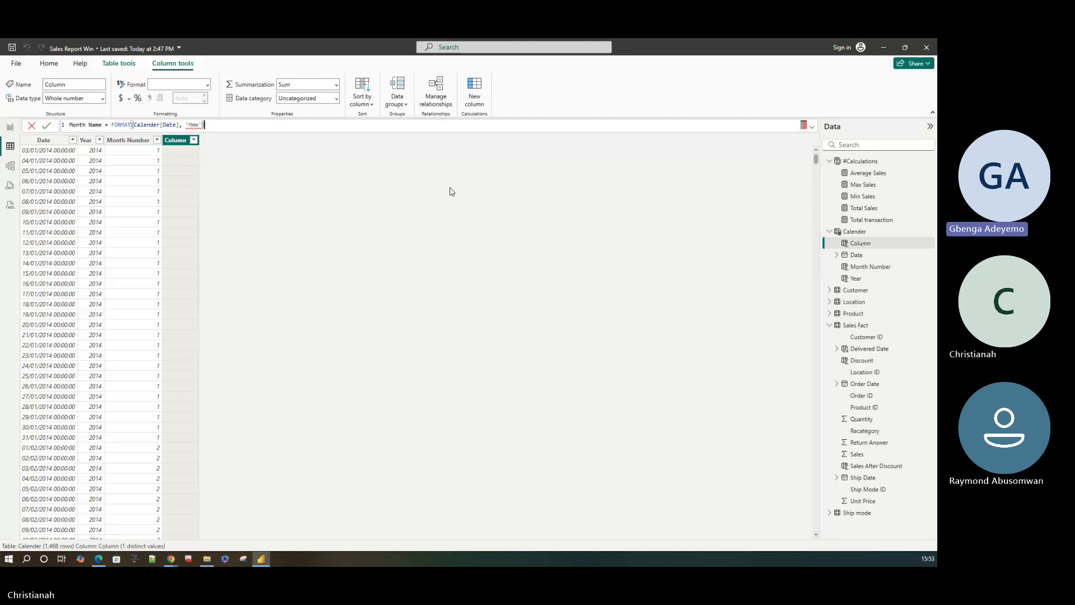
- Replace the single quotes around Mmm with double quotes and commit Month Name = FORMAT(Calender[Date], "Mmm")
click(180, 124)
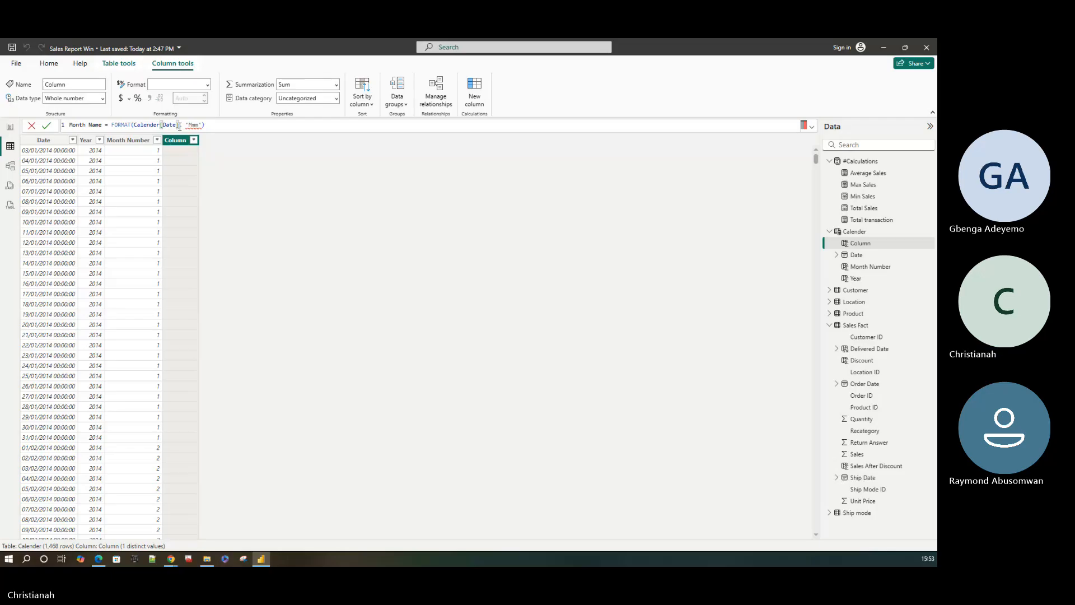
text())
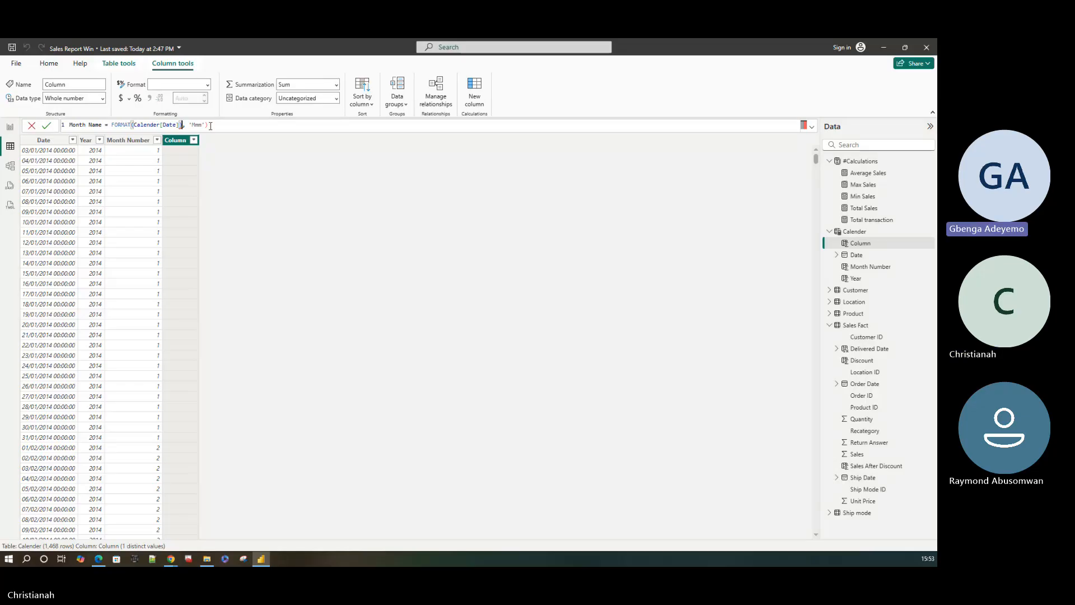
key(BackSpace)
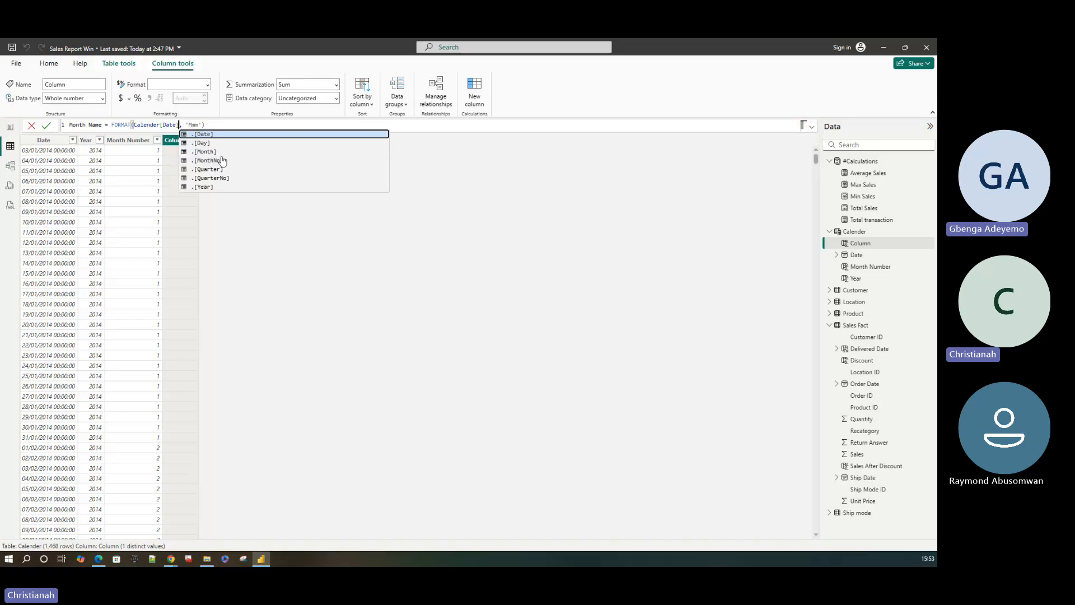
click(188, 125)
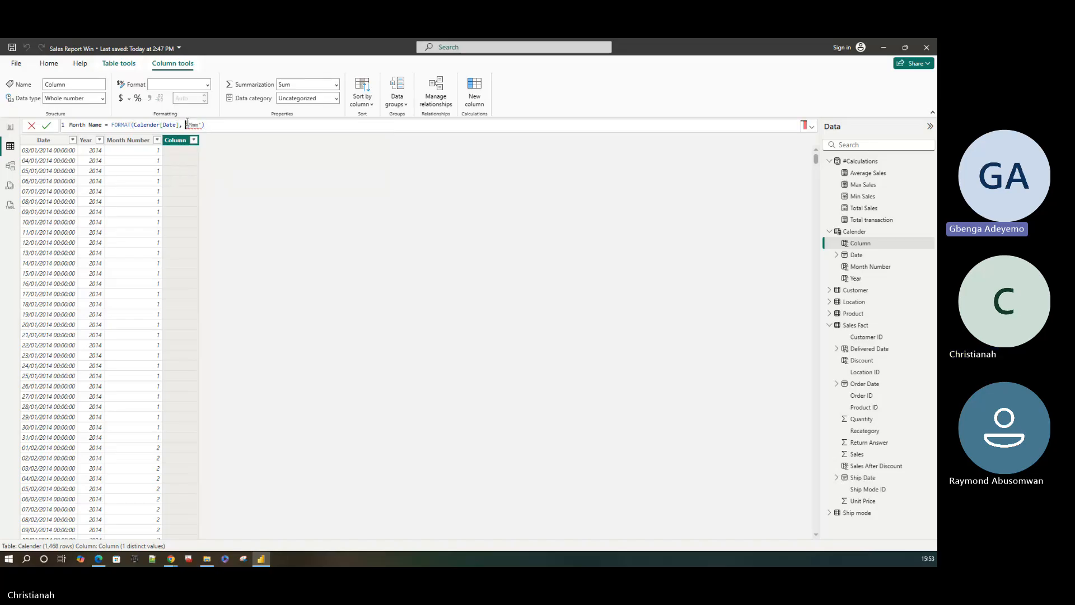
text(")
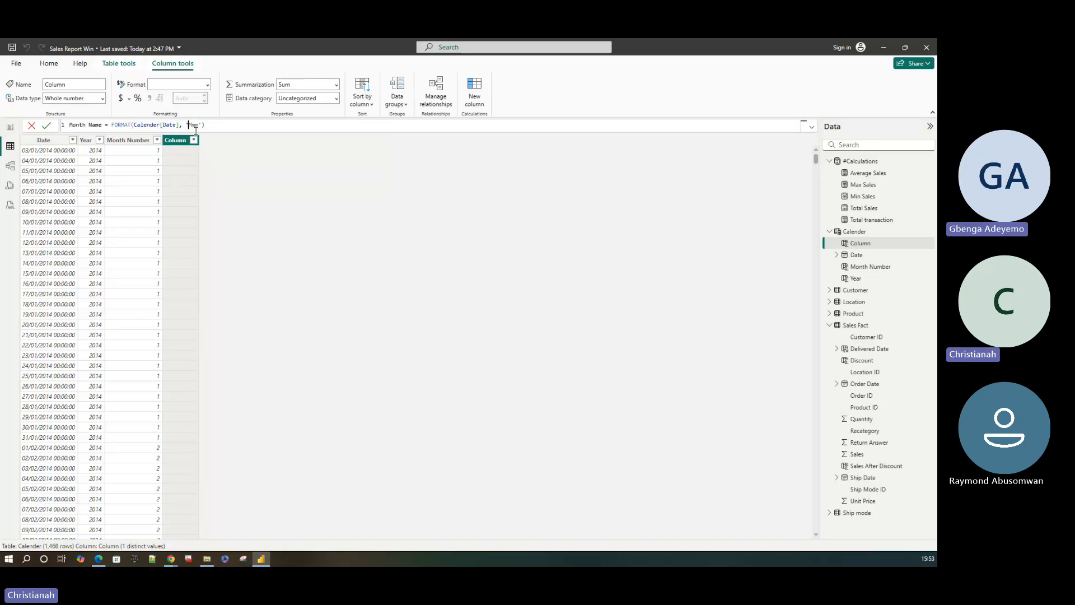
drag(198, 125, 202, 125)
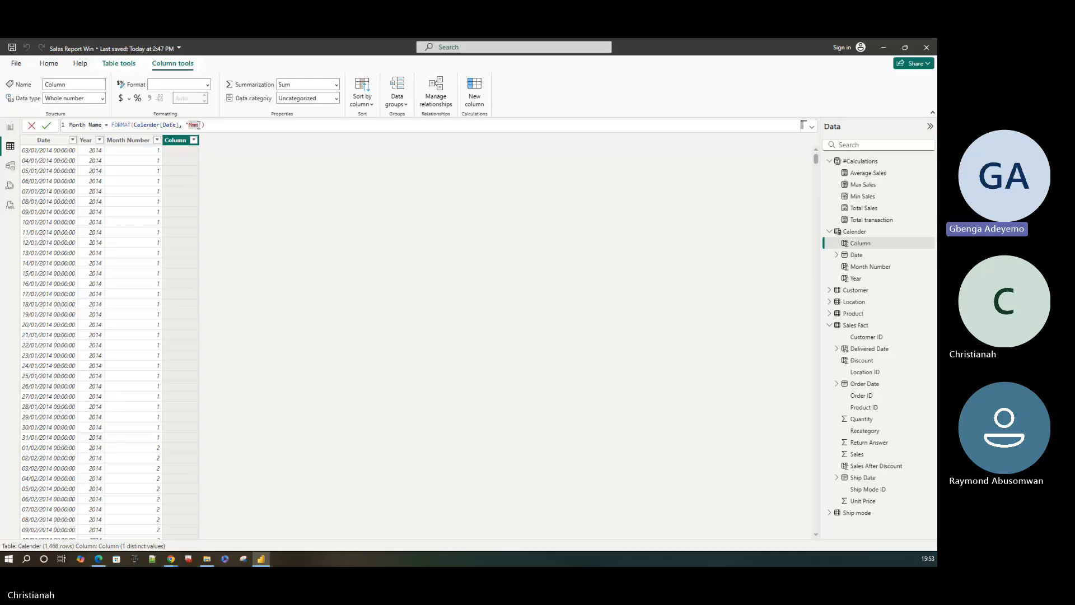
text(")
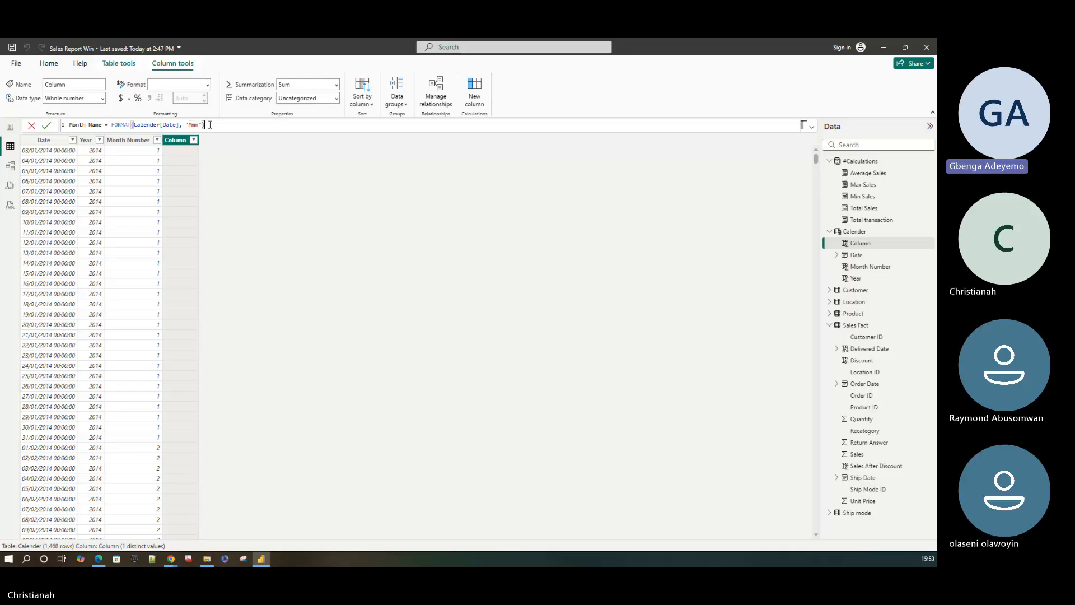
key(Return)
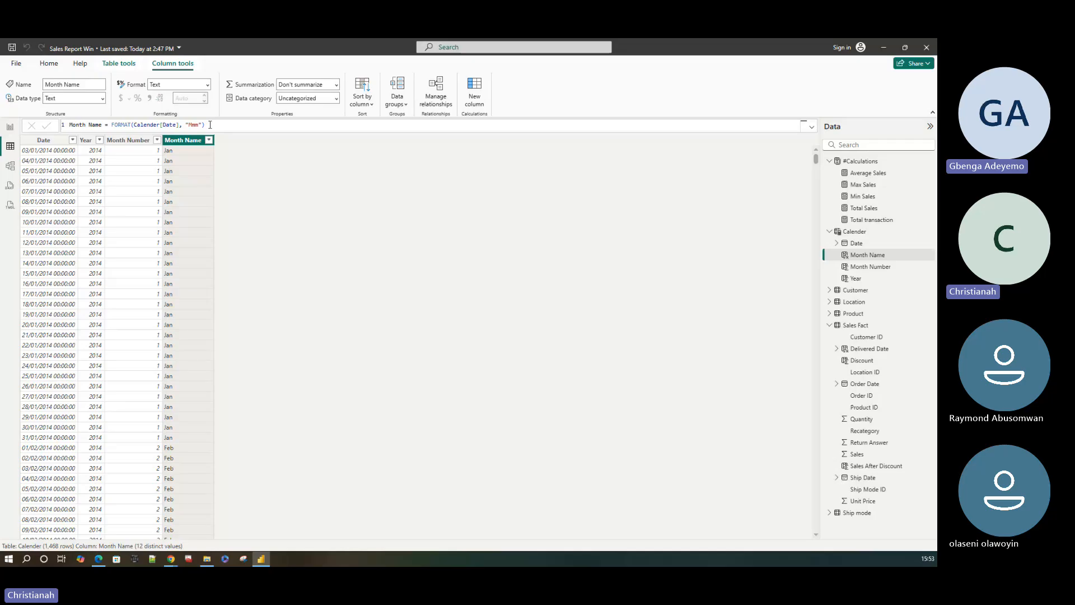
- Change the format string in the Month Name column's formula to "Mmmm" and commit it
double_click(197, 125)
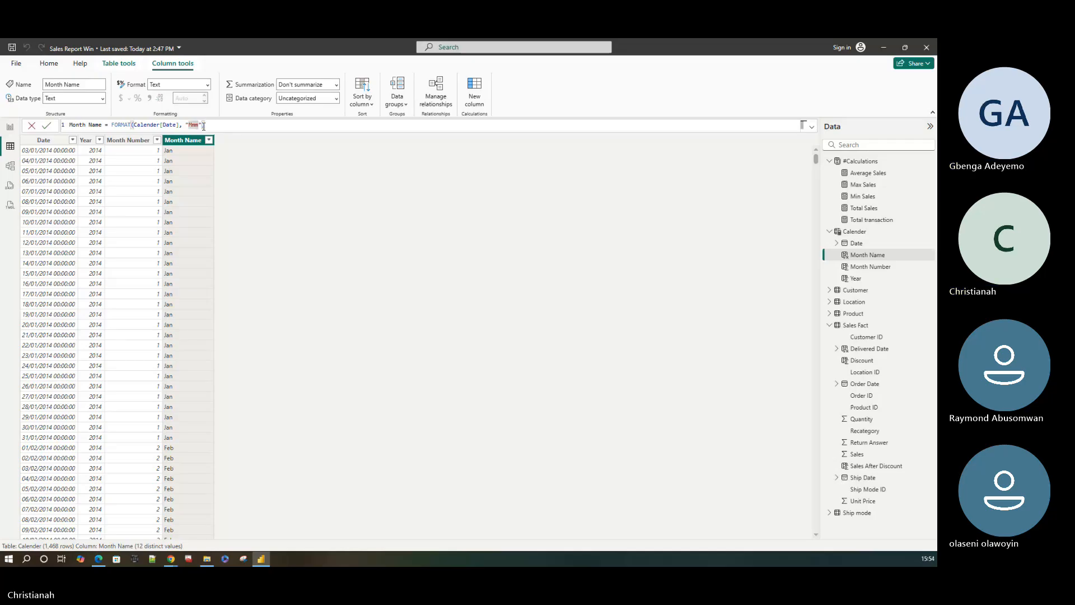
text(Mmmm)
key(Return)
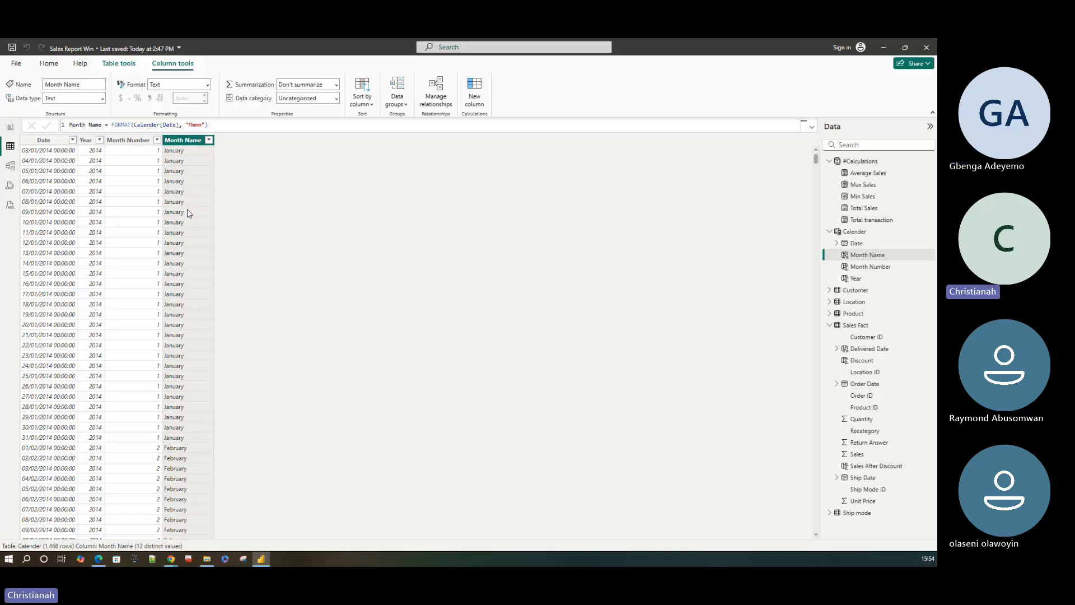
- Add a calculated column to the Calender table with the formula Week Number = WEEKNUM(Calender[Date])
click(465, 107)
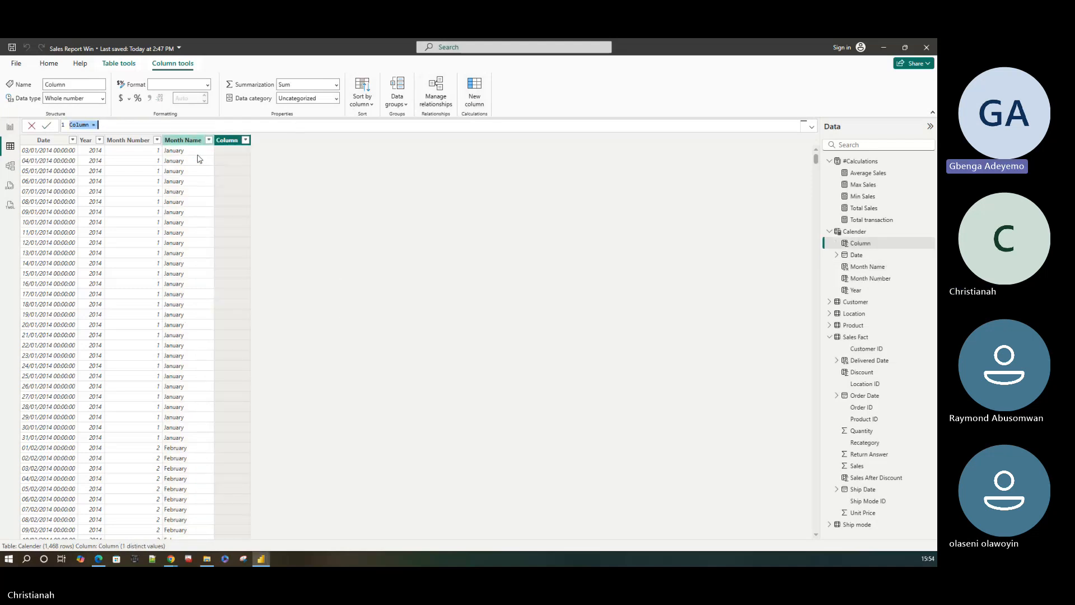
text(Week)
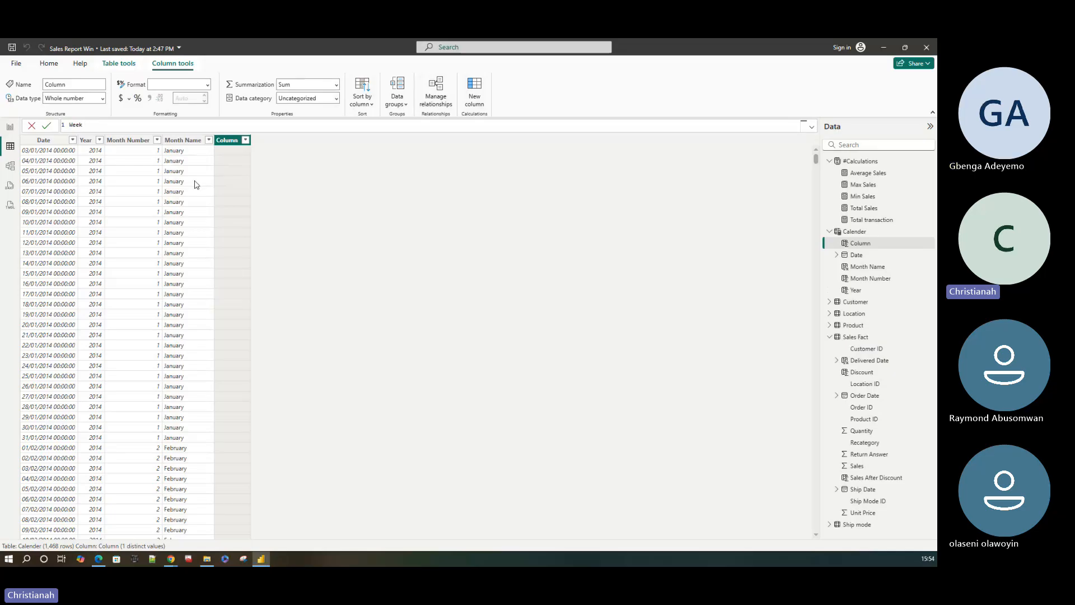
text( Number =)
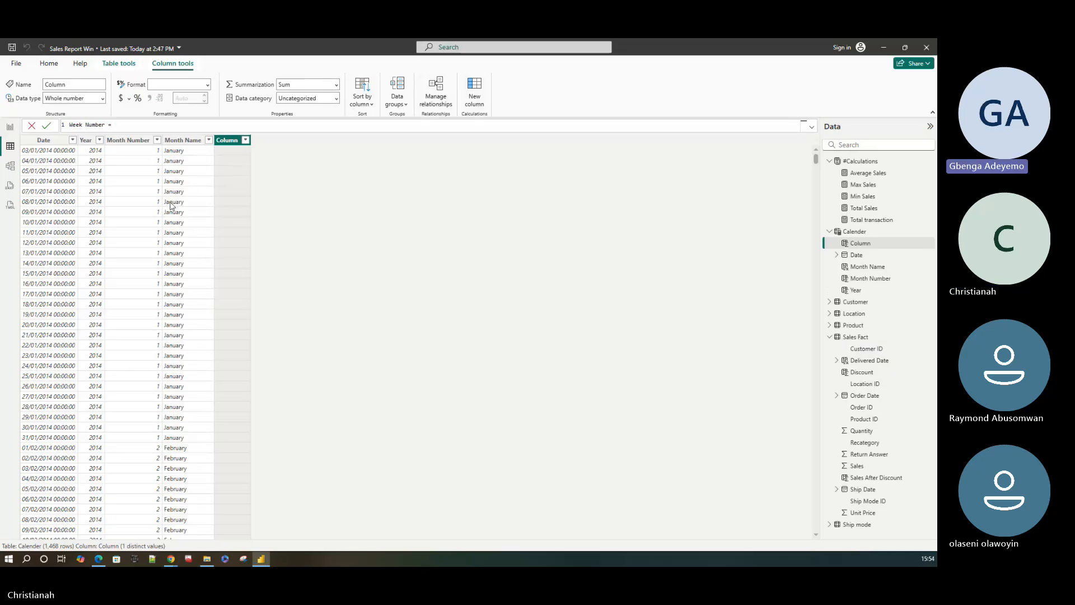
text( W)
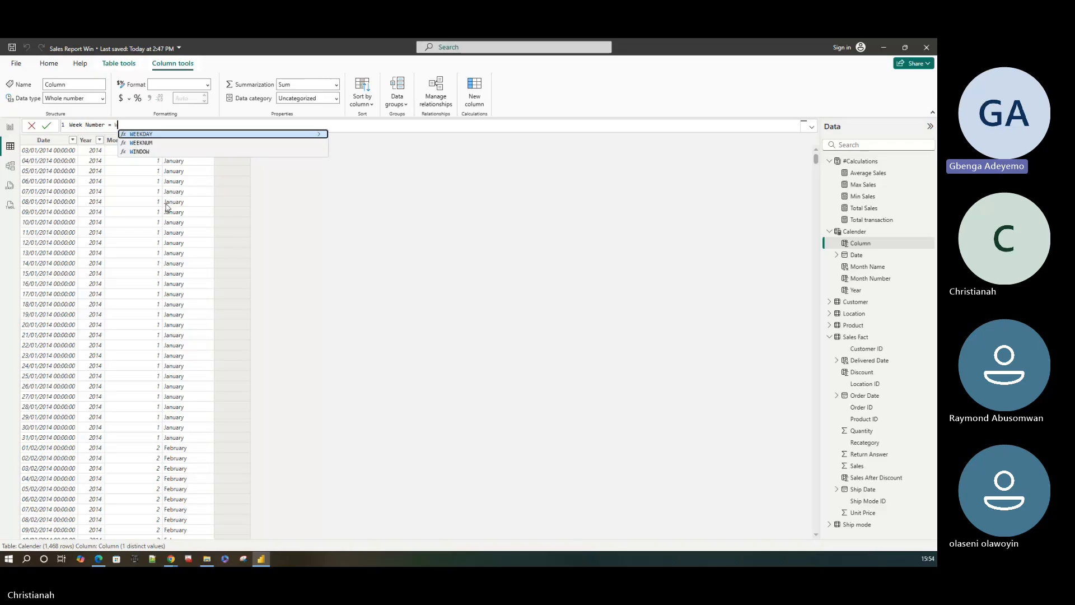
key(Tab)
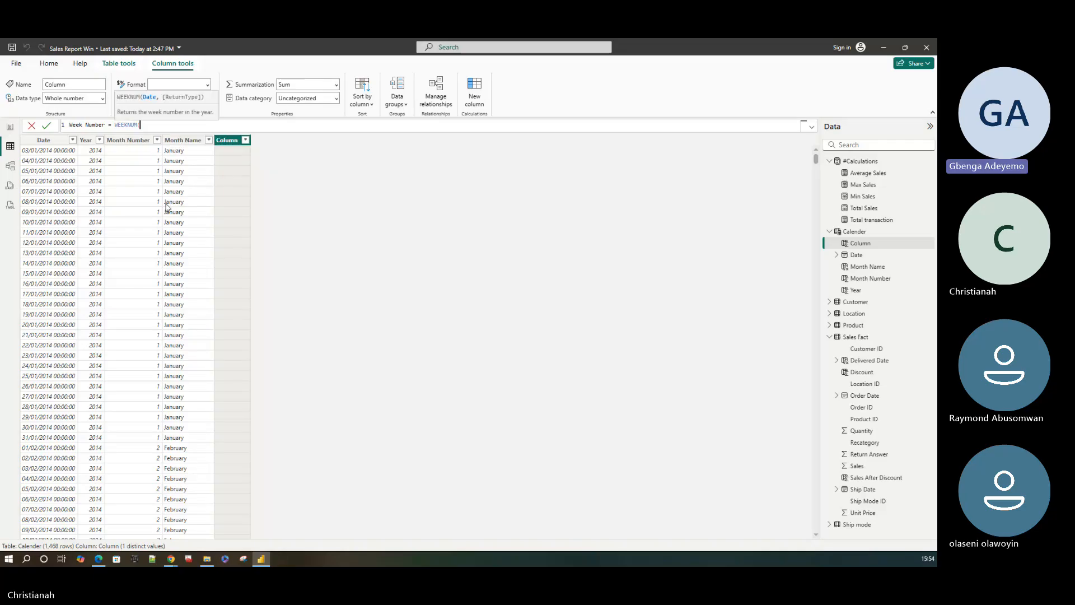
text(cale)
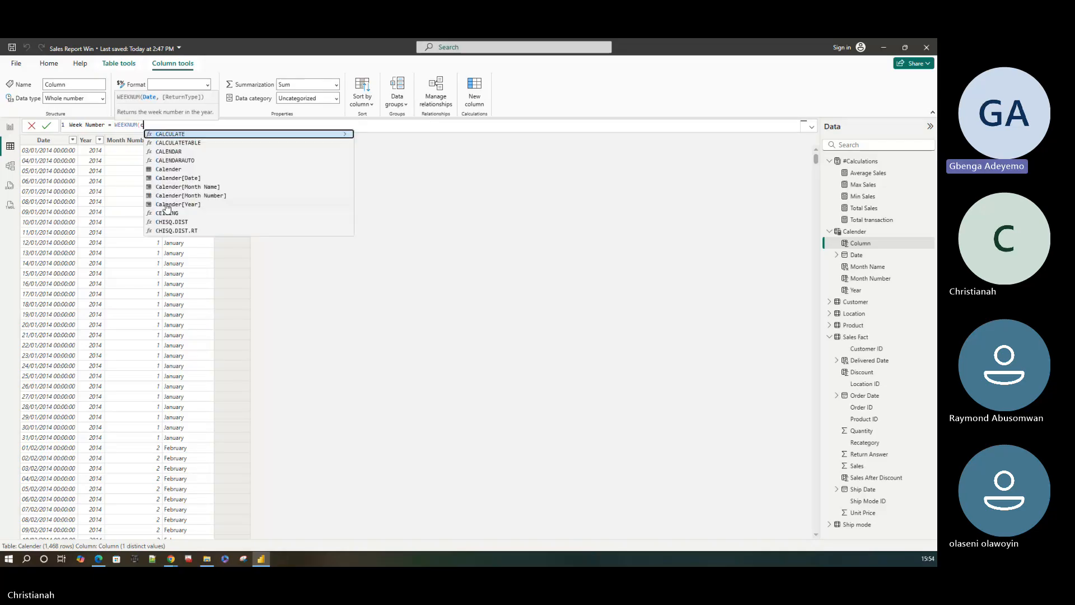
key(Down)
key(Down)
key(Down)
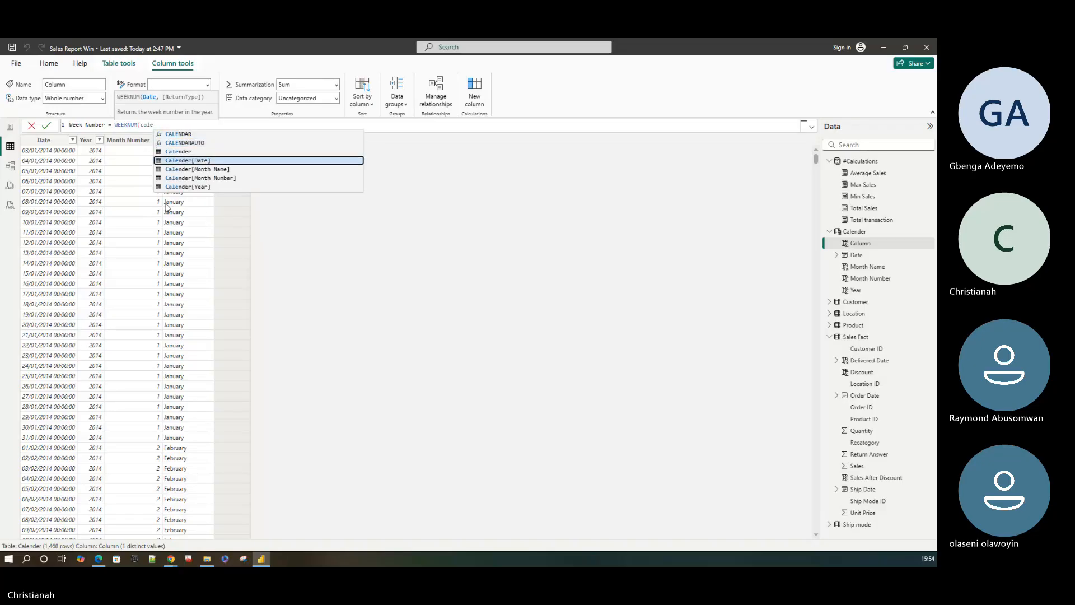
key(Tab)
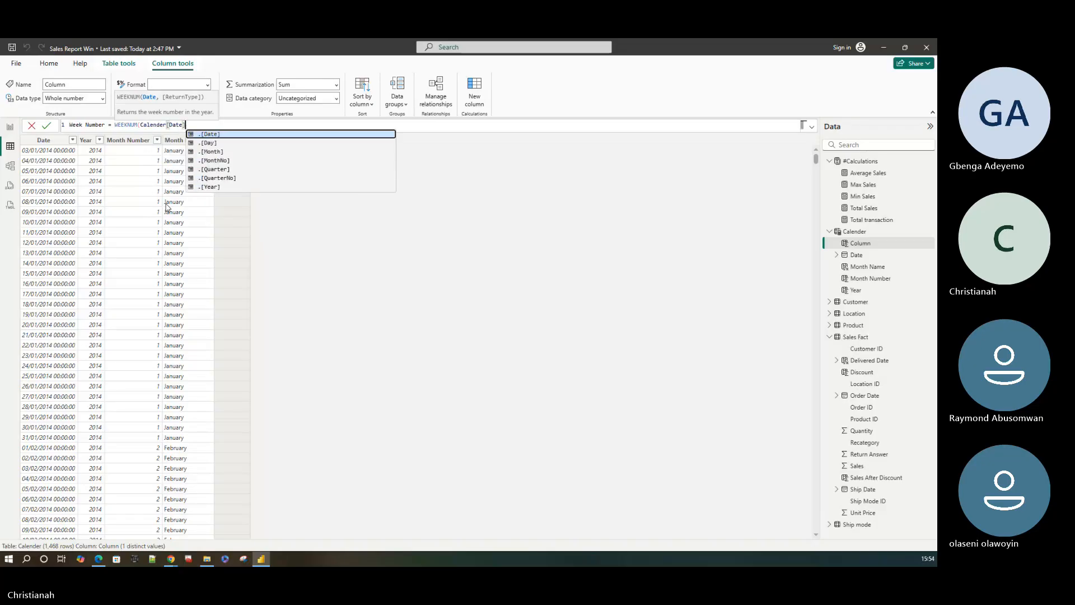
text(,)
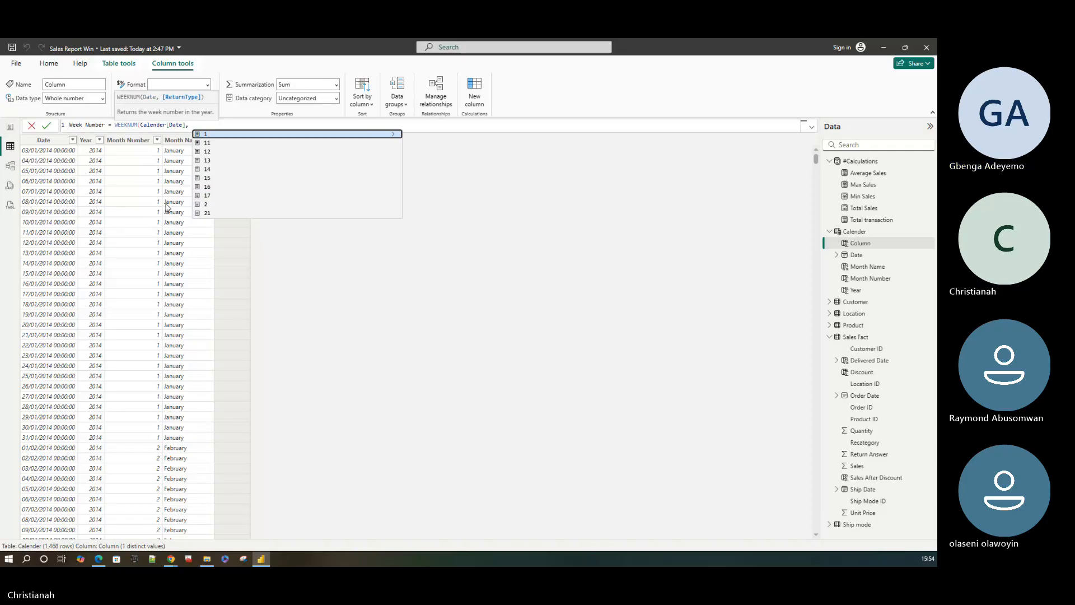
key(BackSpace)
text())
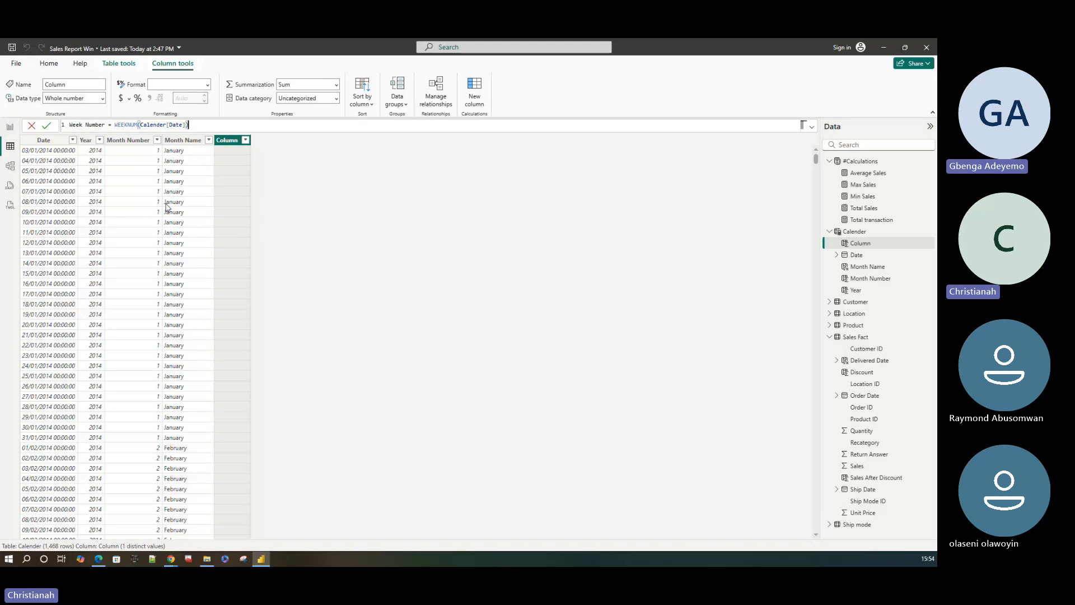
key(Return)
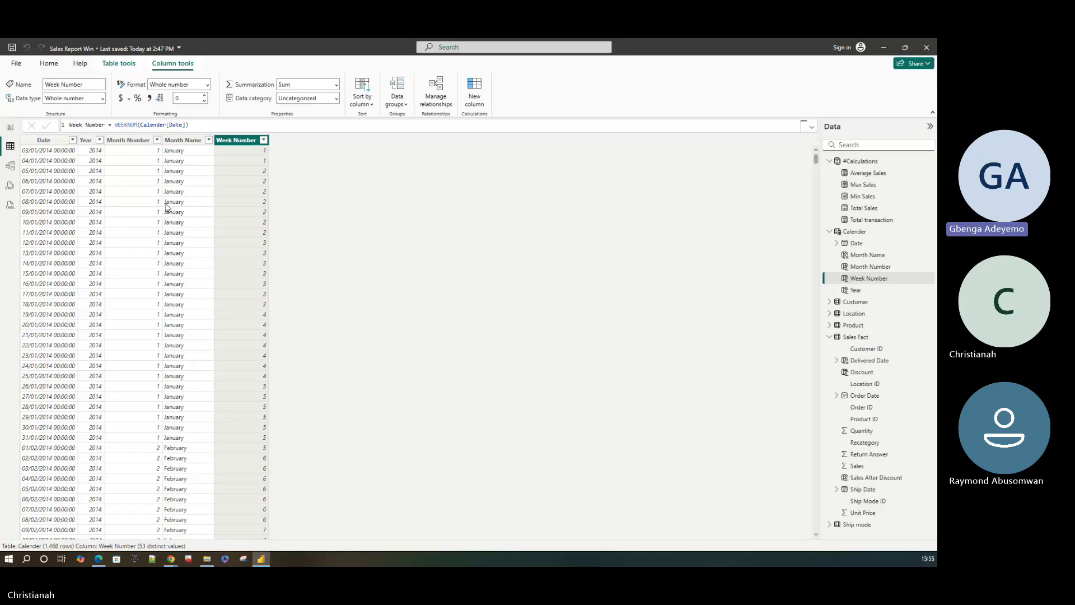
- Examine the lists of distinct values in the Week Number, Date and Year columns of the Calender table without applying filters
click(263, 140)
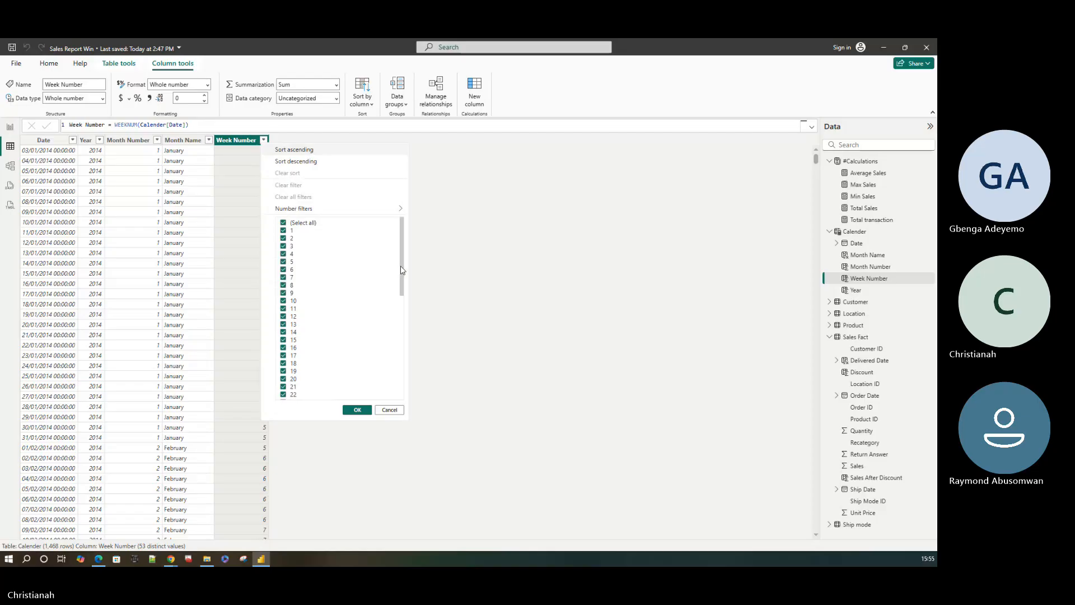
drag(403, 268, 397, 385)
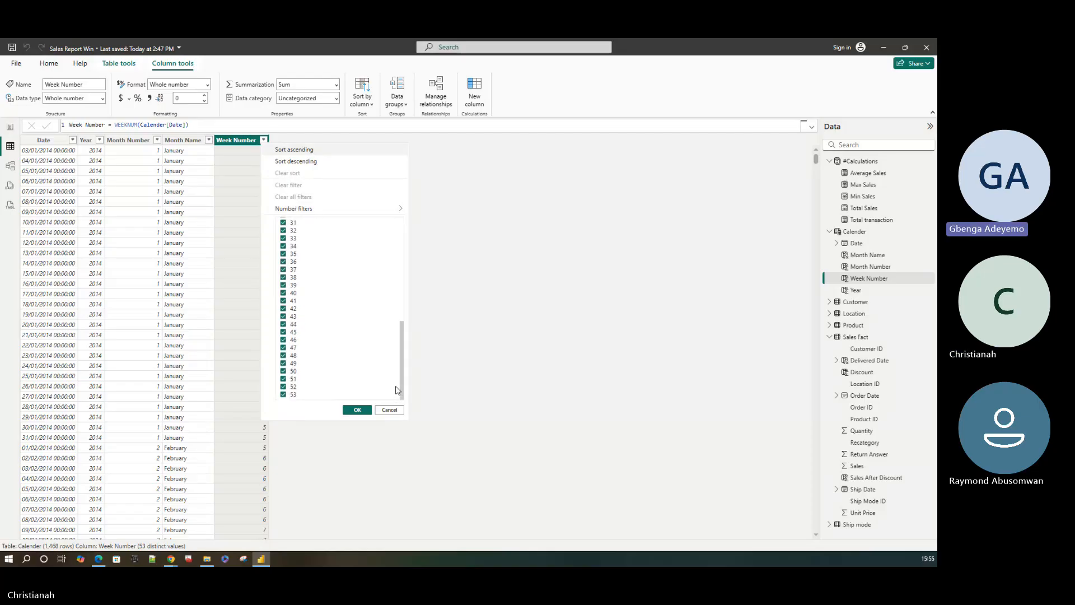
scroll(390, 312, up, 5)
scroll(381, 269, up, 5)
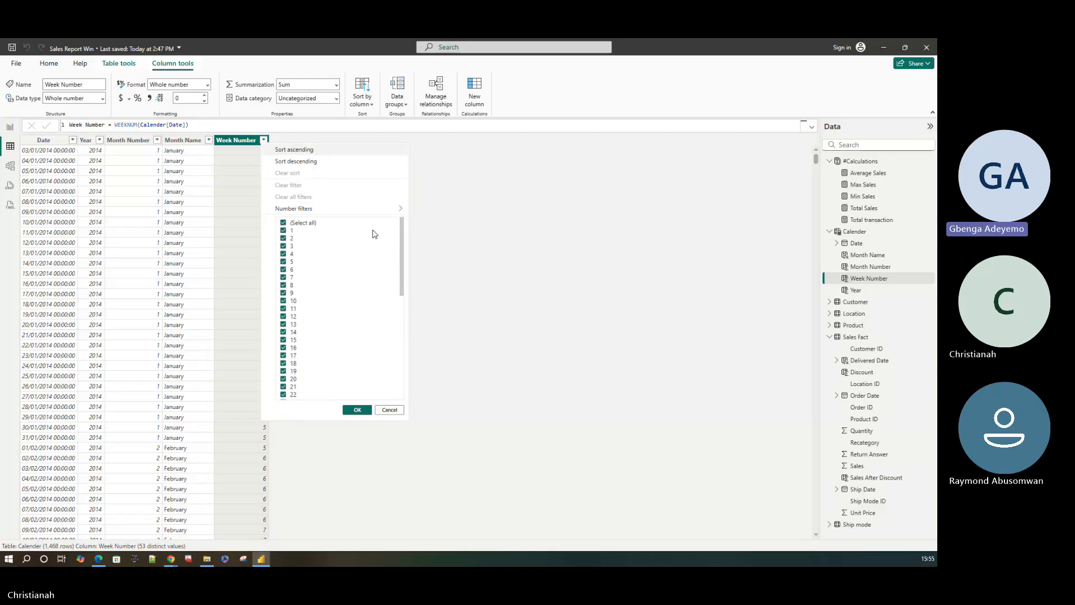
click(387, 411)
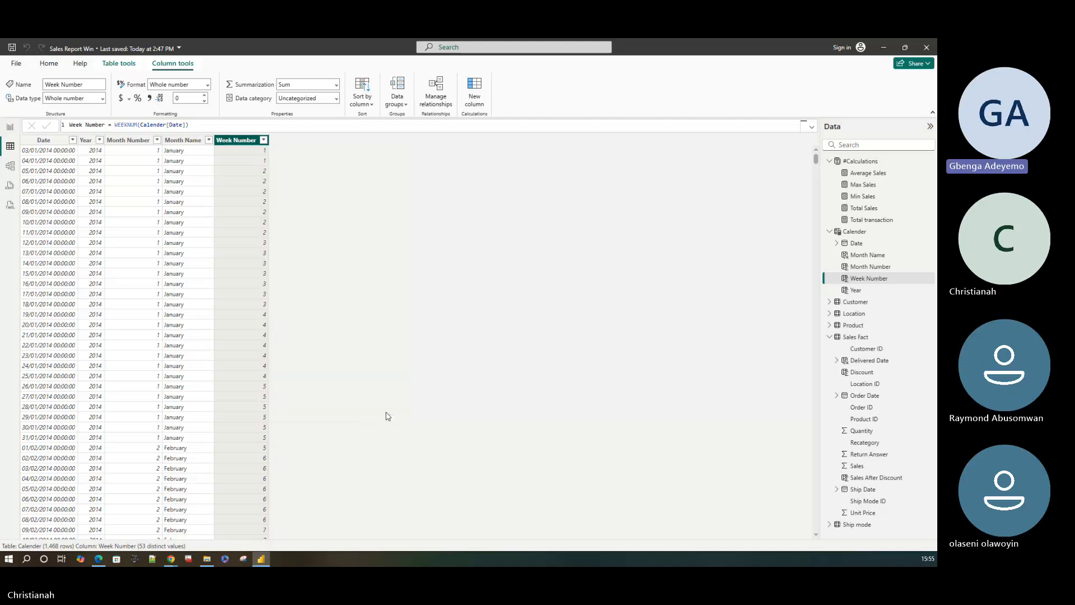
click(73, 140)
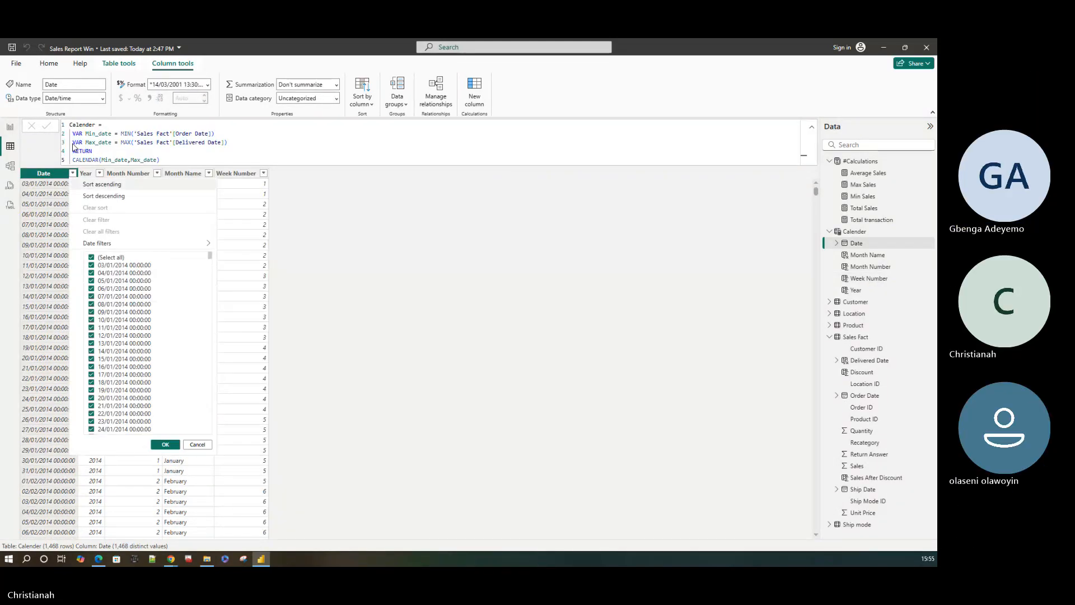
click(197, 444)
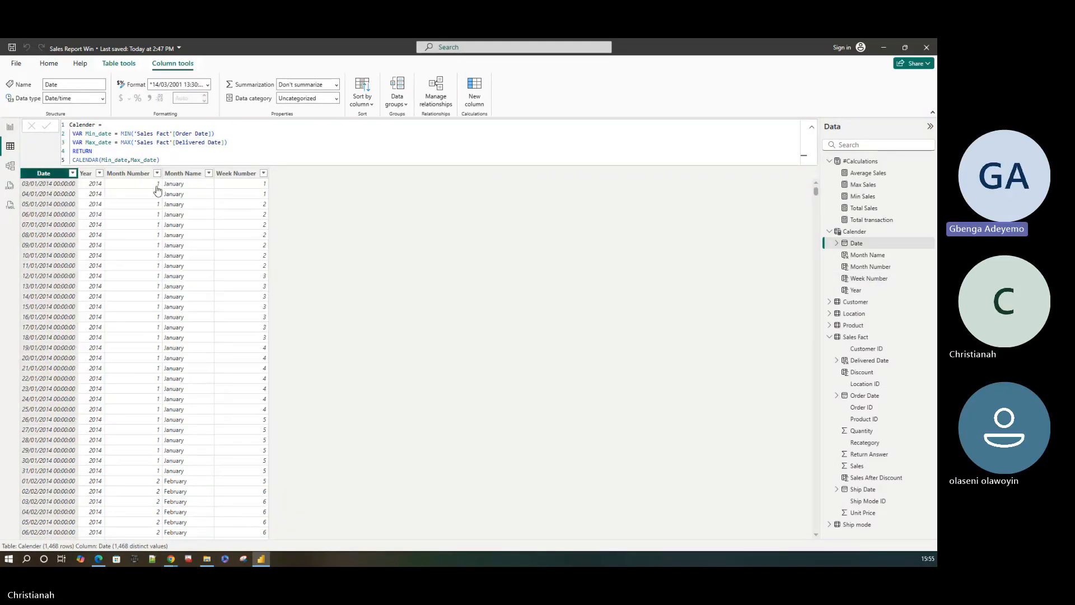
click(100, 174)
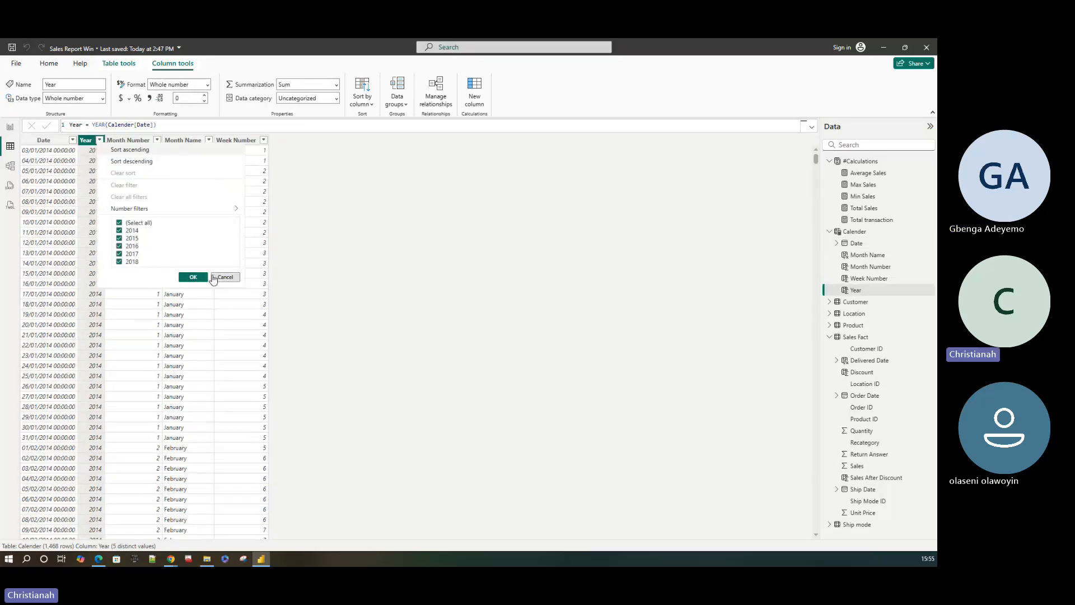
click(343, 289)
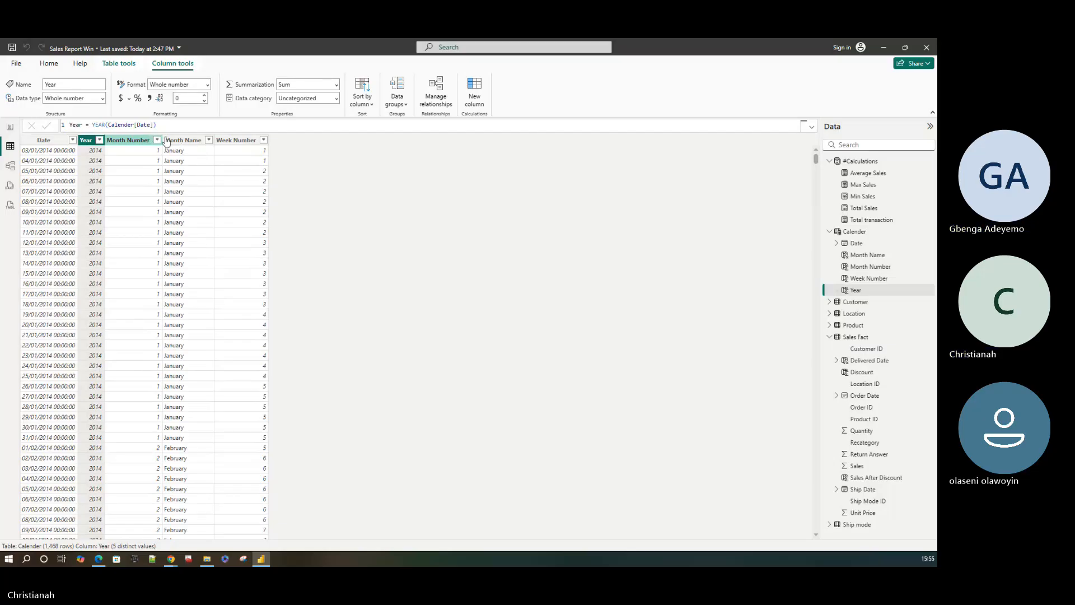
click(240, 141)
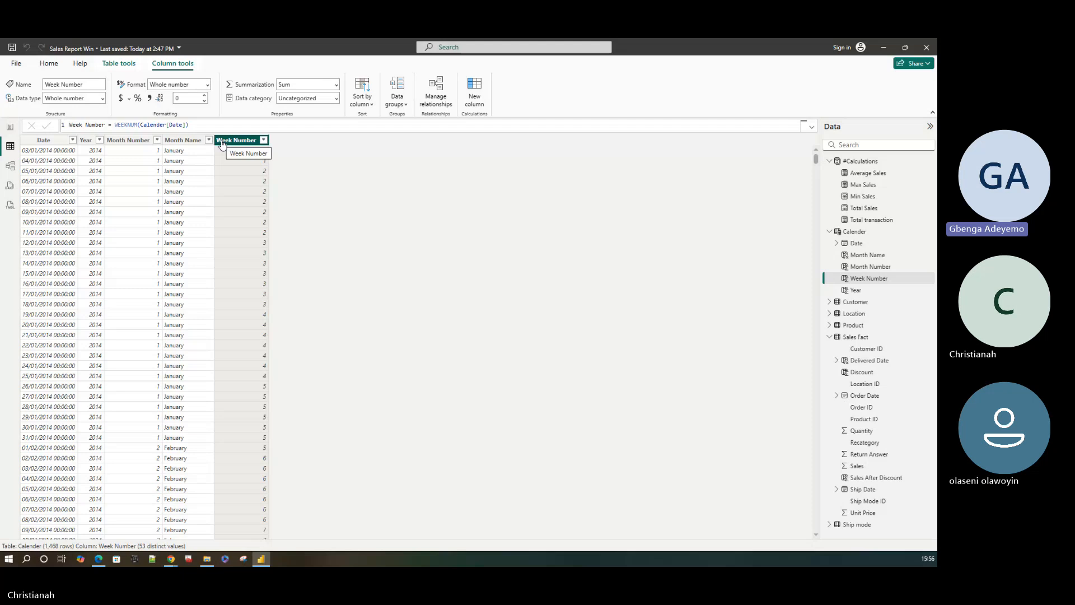
click(264, 141)
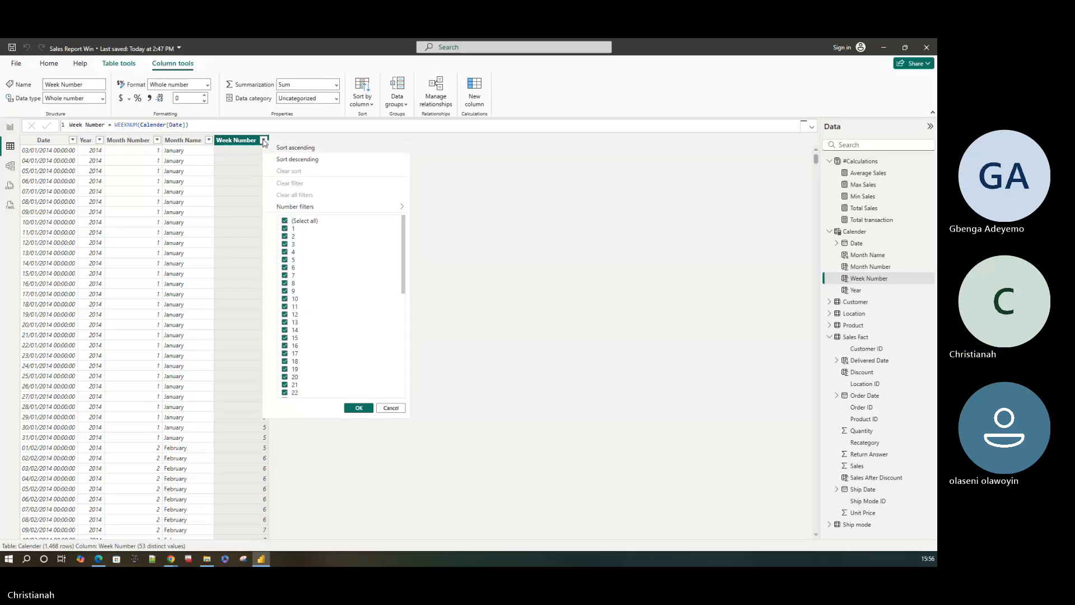
click(557, 223)
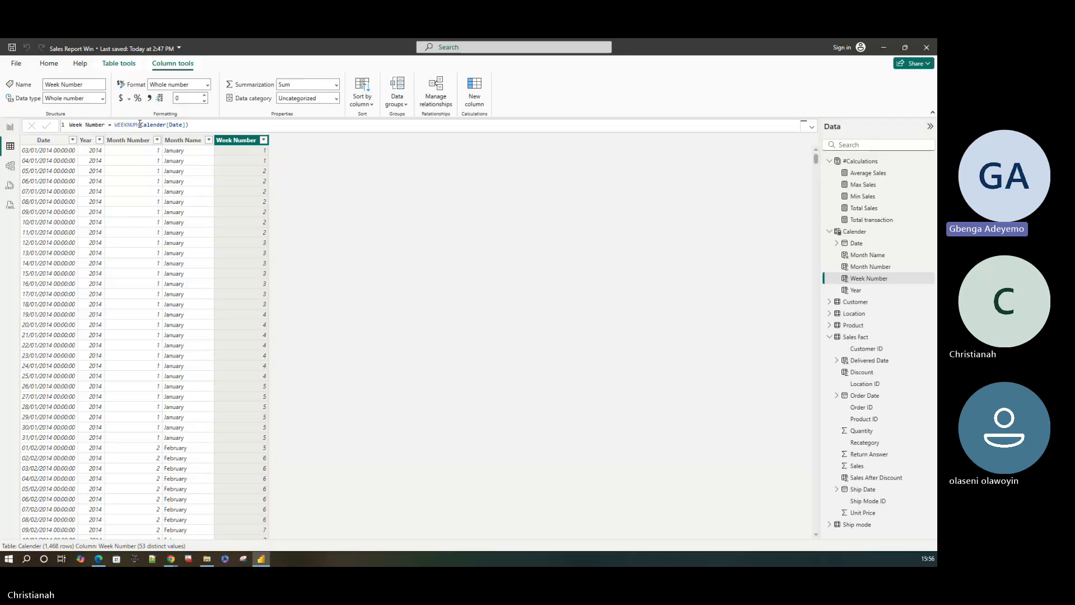
- Wrap the Week Number formula as FORMAT(WEEKNUM(Calender[Date]), "00"), commit it and check the column's list of values
click(119, 124)
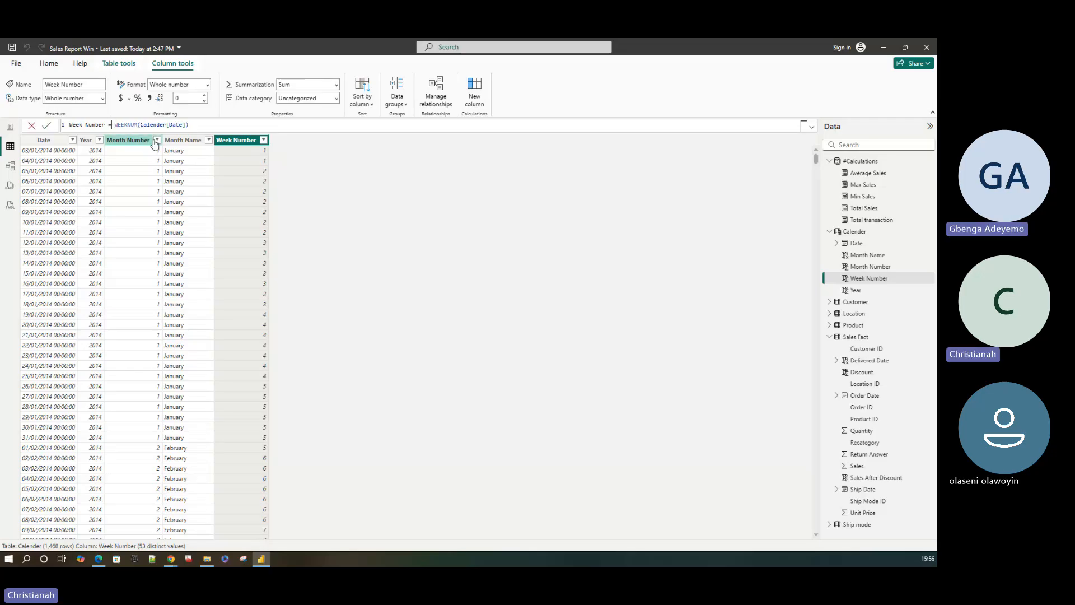
text(Format)
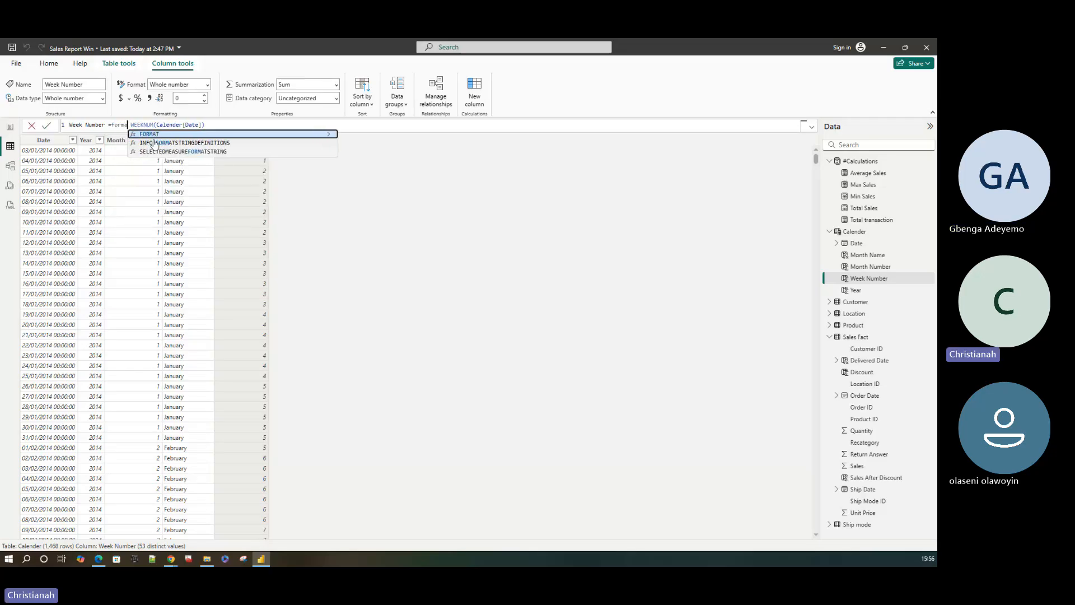
key(Tab)
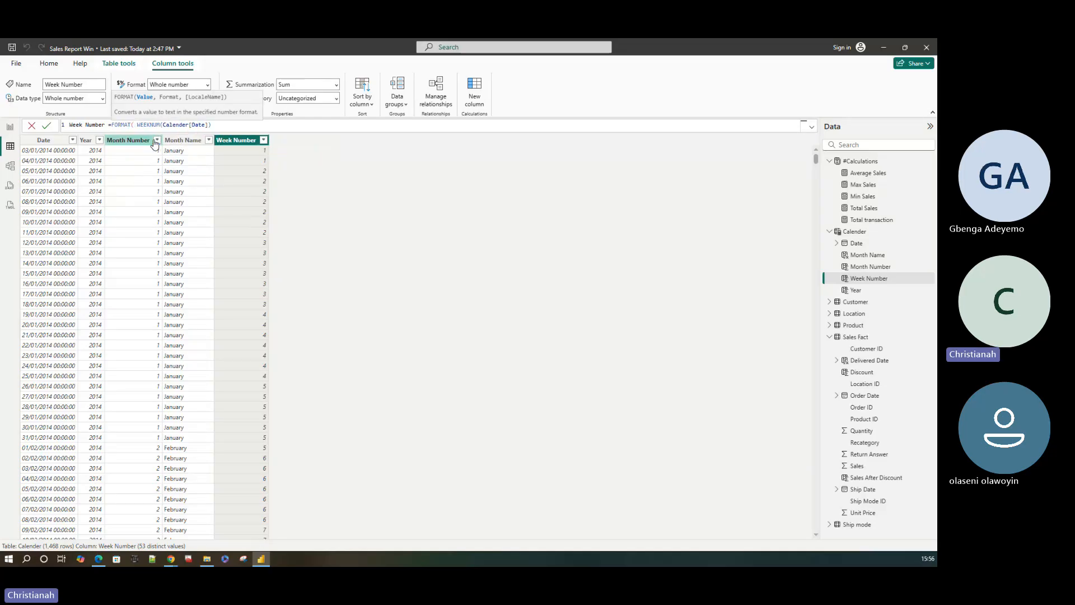
click(223, 127)
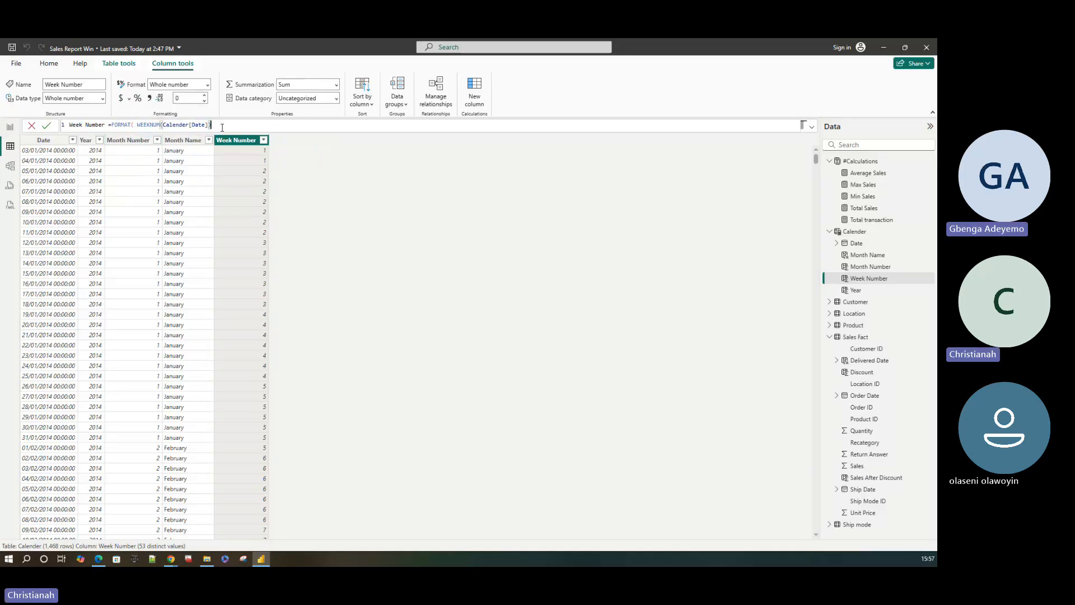
text(,)
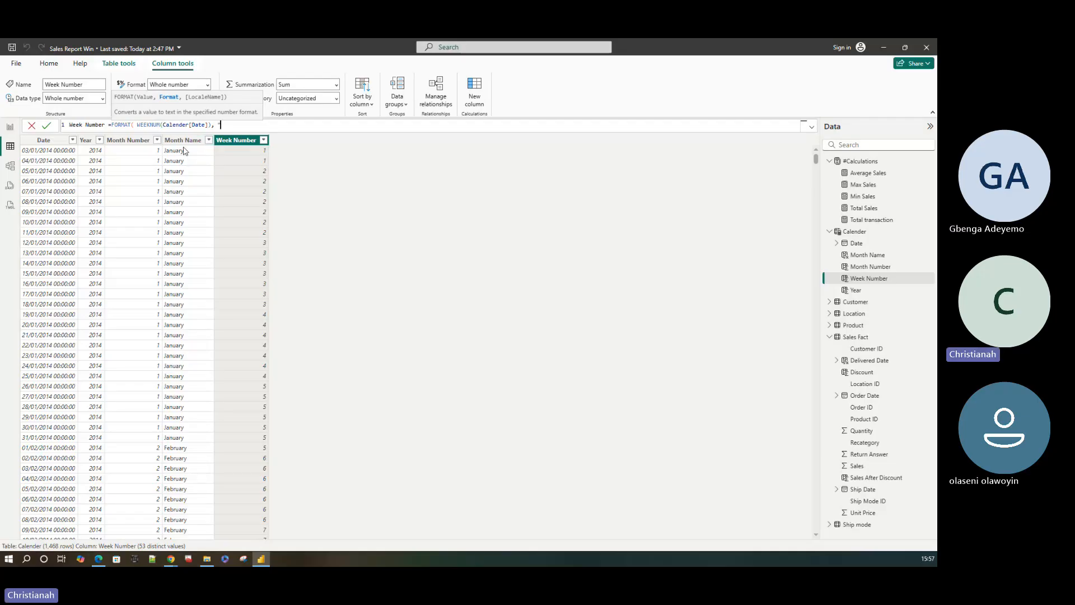
text( "00"))
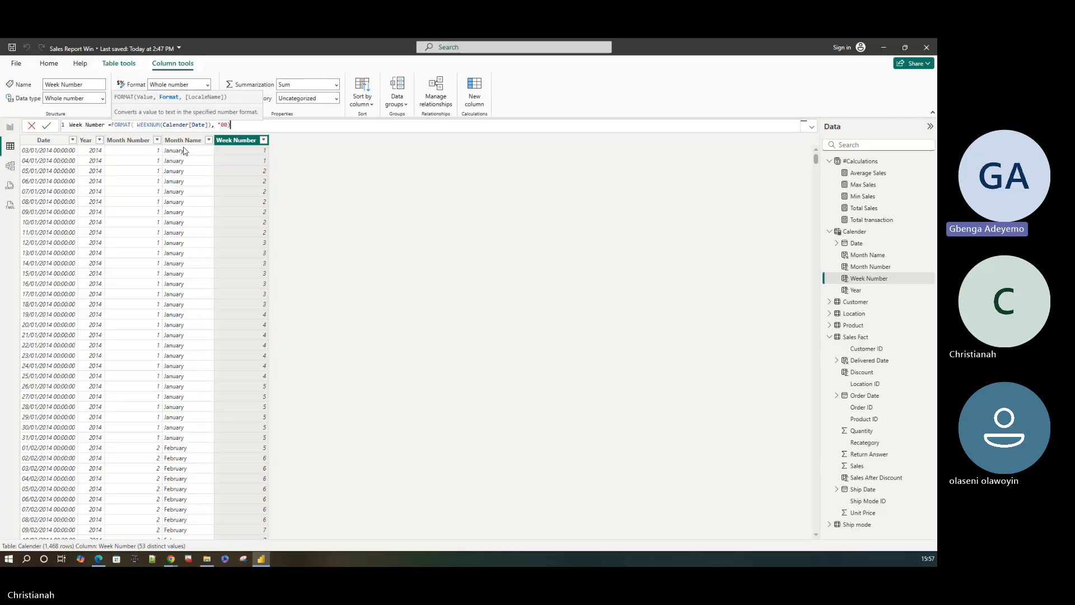
key(BackSpace)
text("))
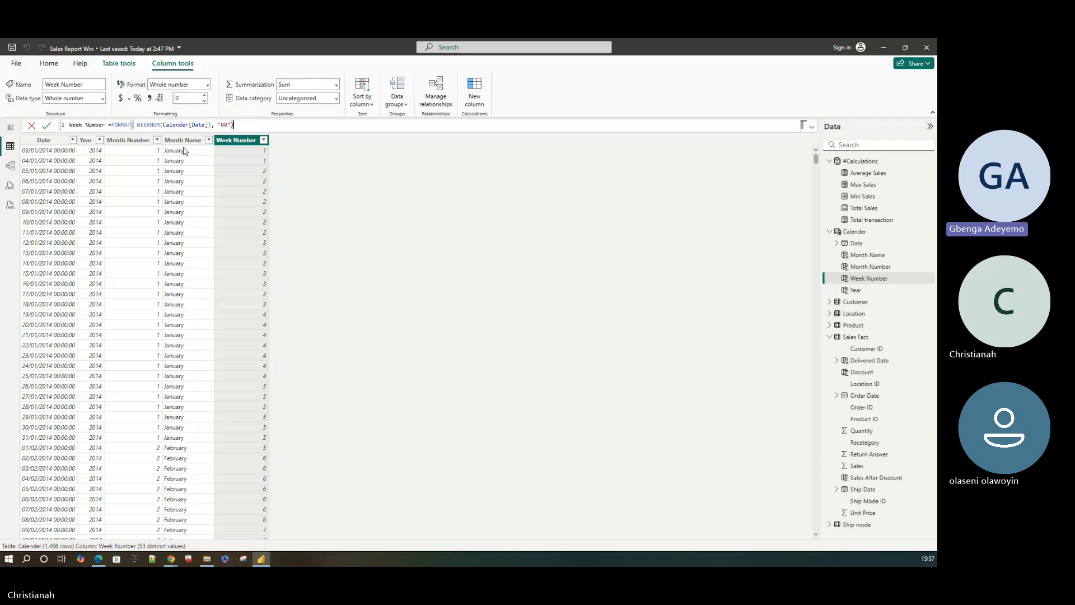
key(Return)
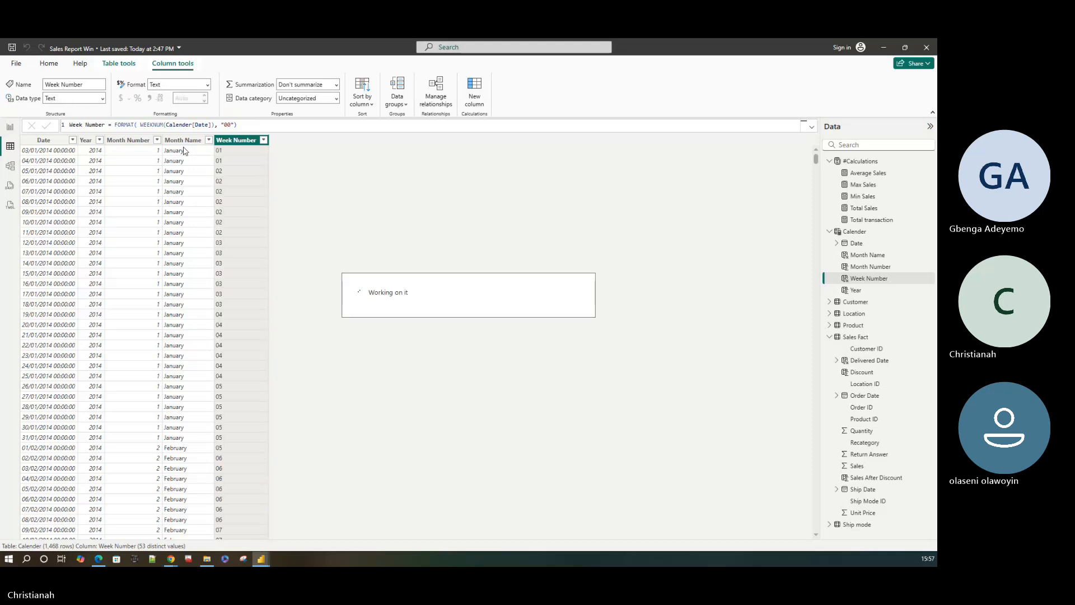
click(263, 141)
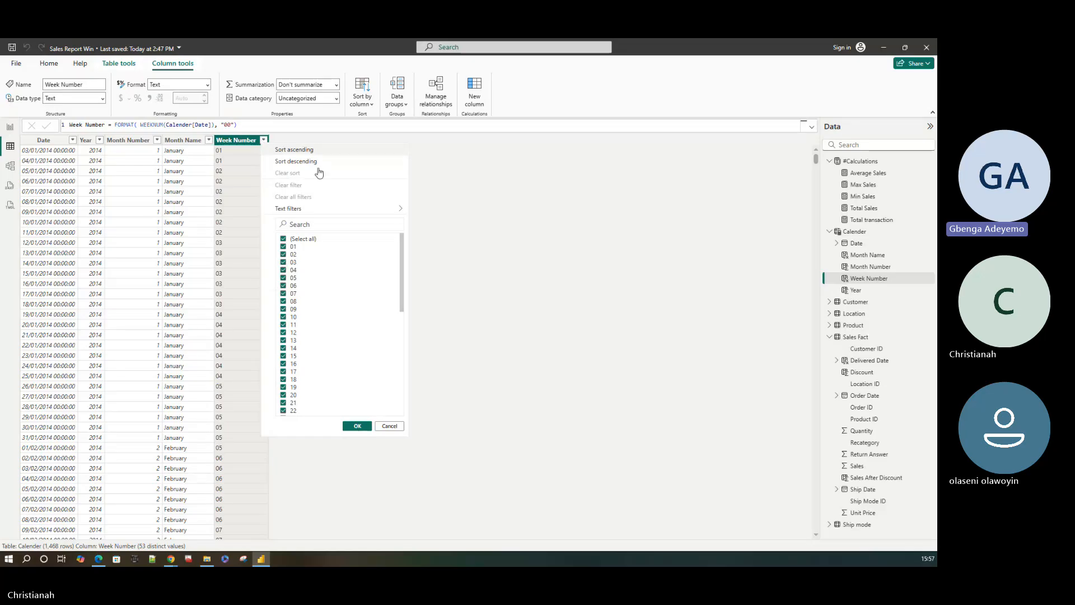
click(448, 211)
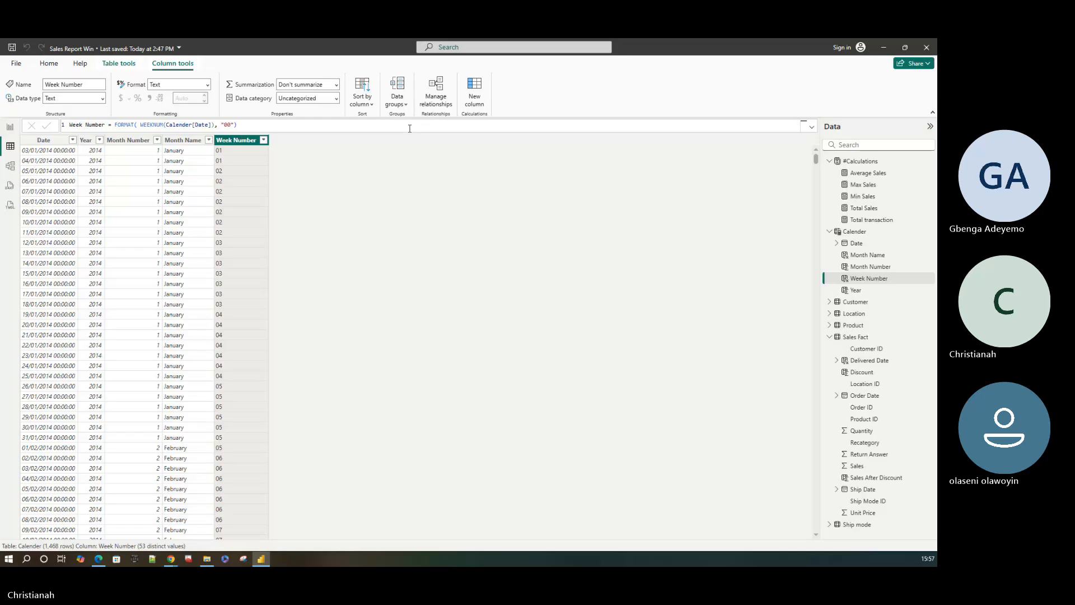
- Prepend "Week"& to the FORMAT expression in the Week Number column's formula
click(112, 127)
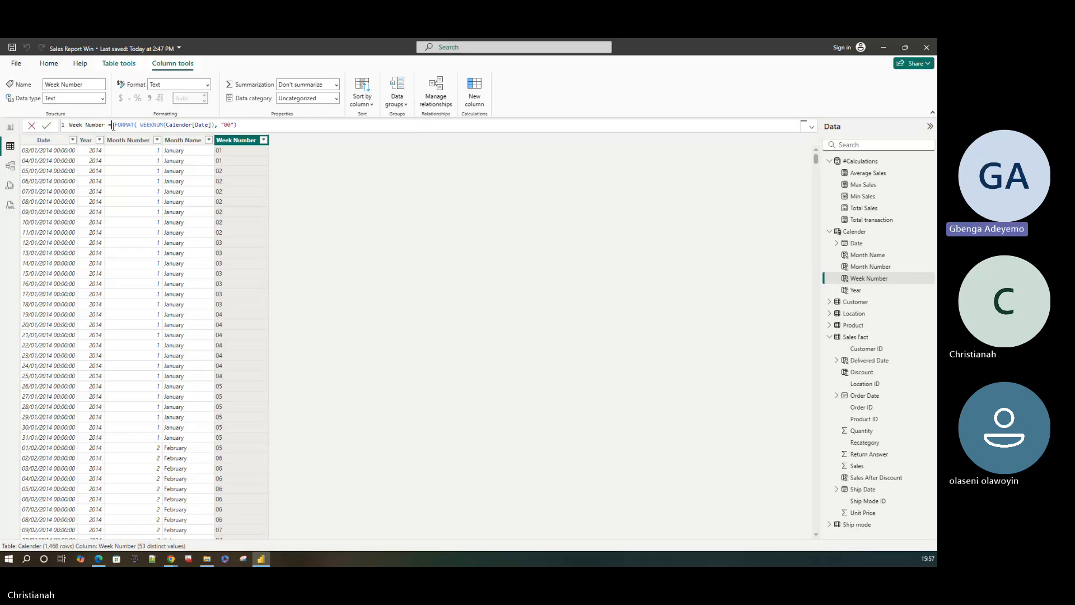
text(week)
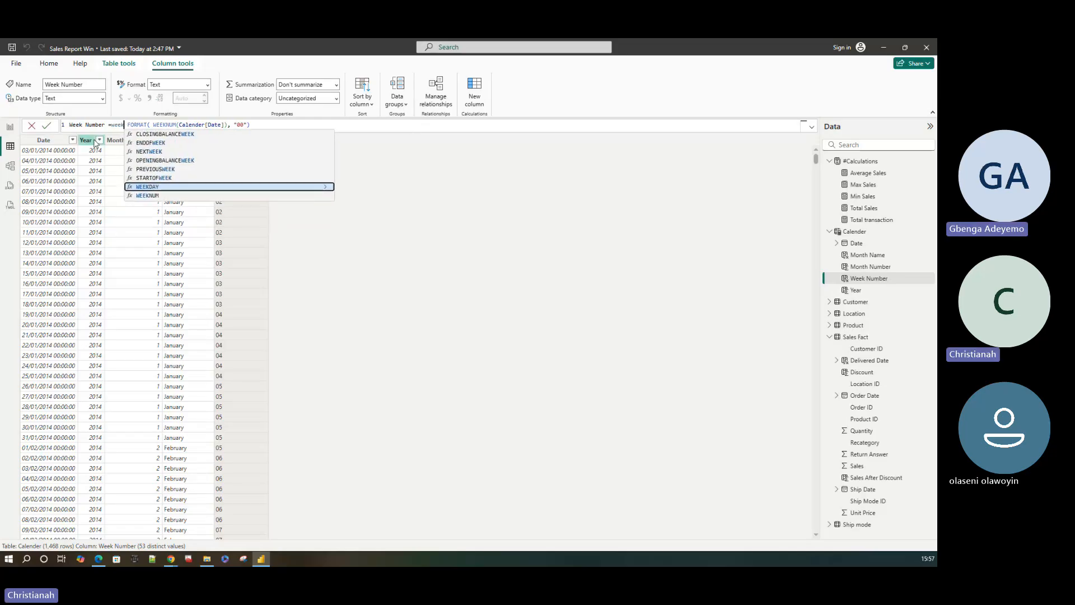
key(BackSpace)
key(BackSpace)
key(BackSpace)
key(BackSpace)
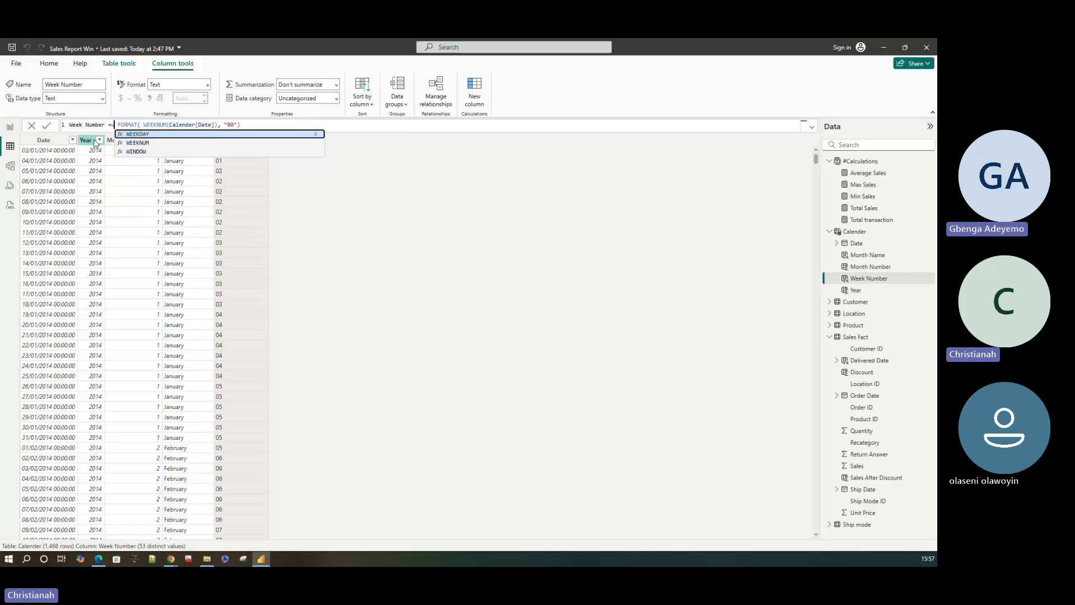
text("W)
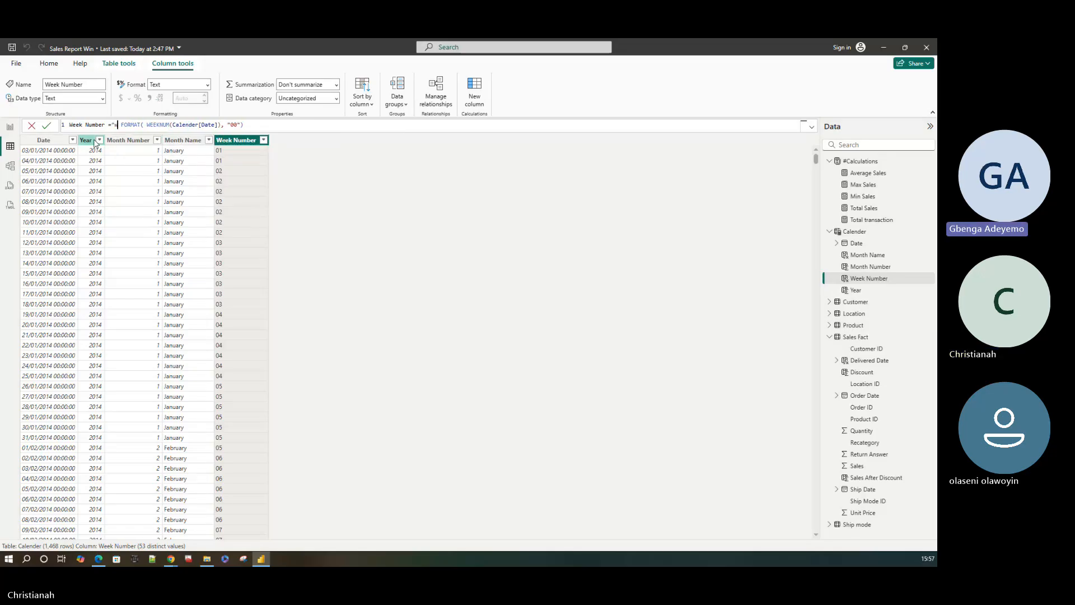
key(BackSpace)
text("Week" &)
key(BackSpace)
key(BackSpace)
text(&)
- Insert a space string " "& between "Week"& and FORMAT in the Week Number formula and commit it
text("")
key(BackSpace)
key(BackSpace)
text("")
key(BackSpace)
key(BackSpace)
key(BackSpace)
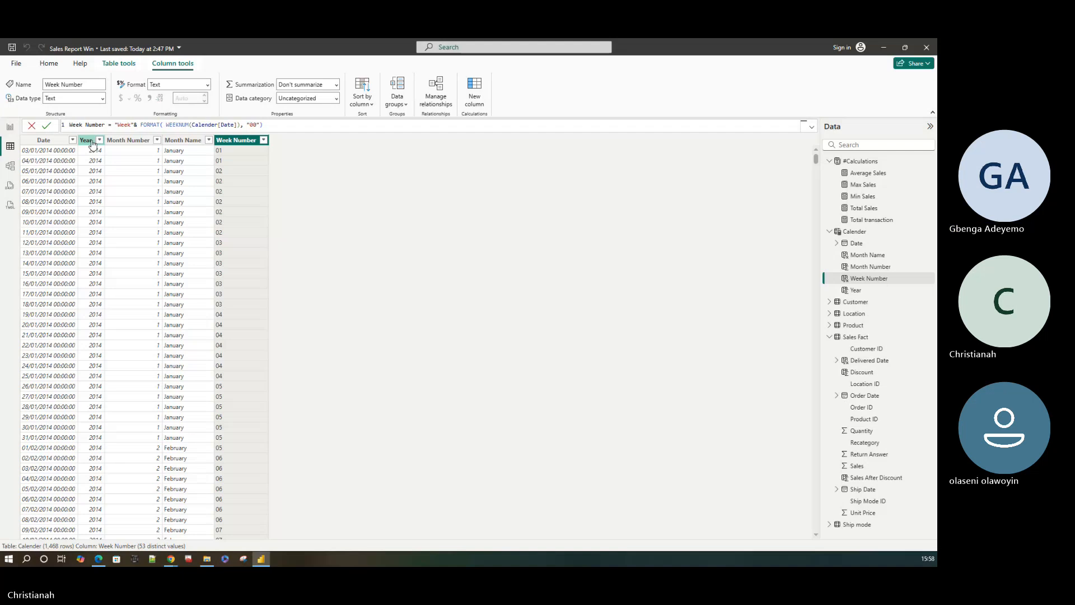
text(")
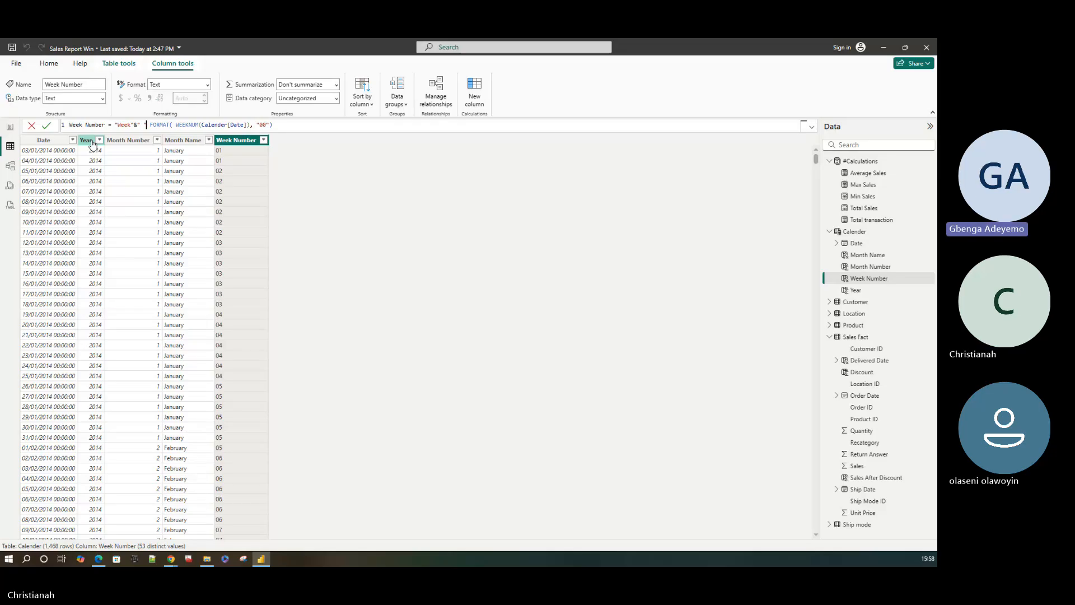
text(&)
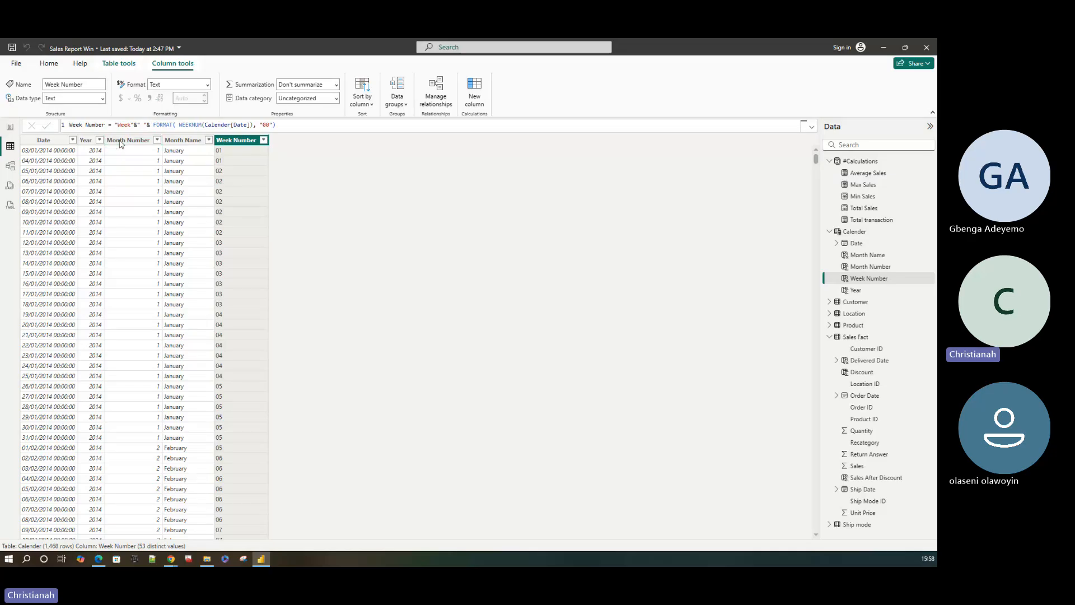
key(Return)
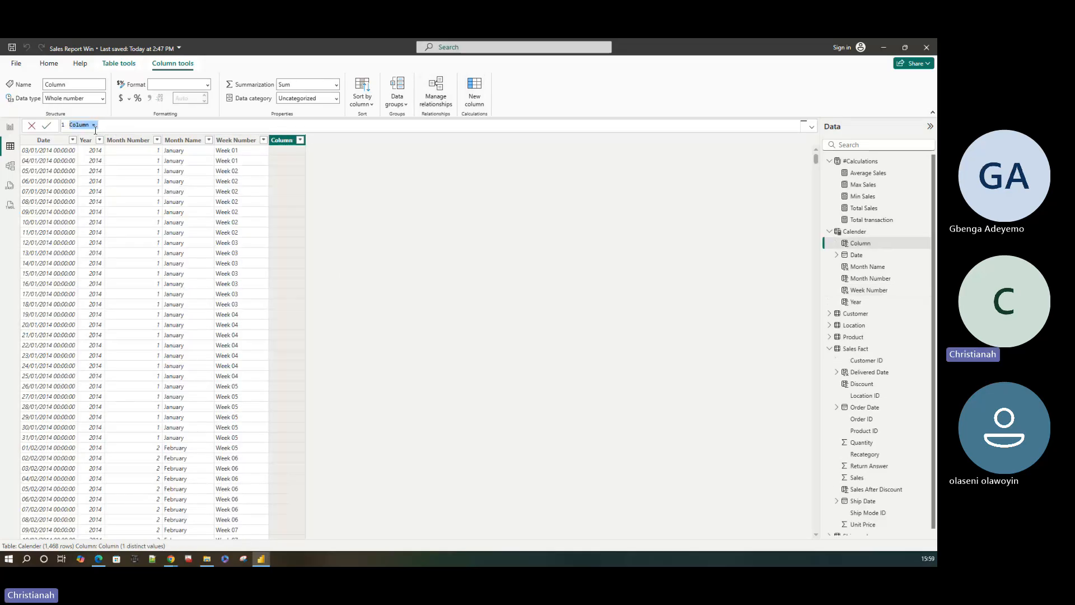
- Add a calculated column to the Calender table with the formula Day Number = DAY(Calender[Date])
text(Day )
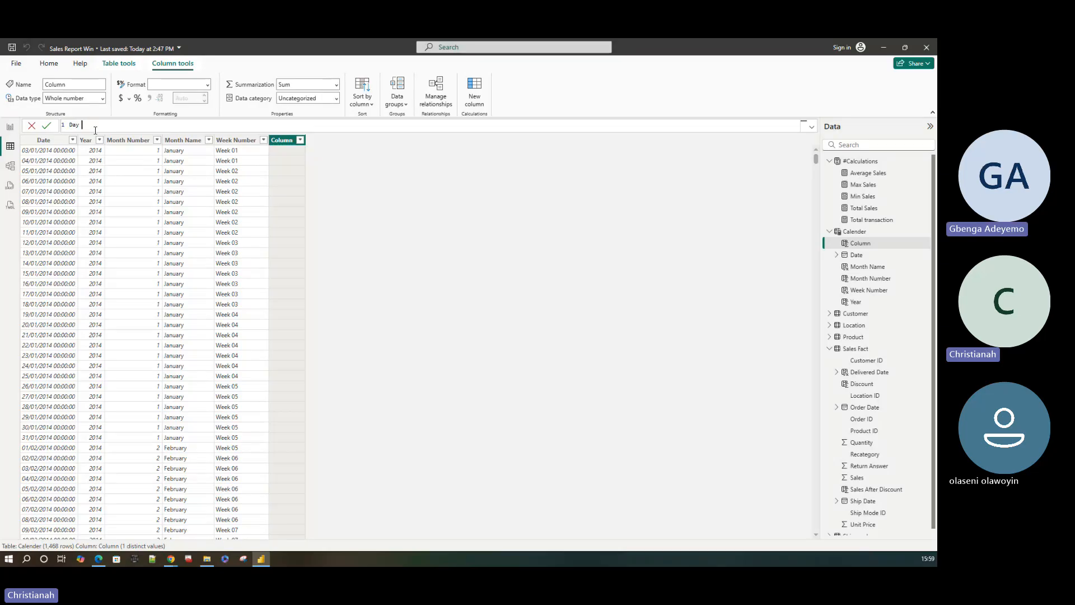
text(Number =)
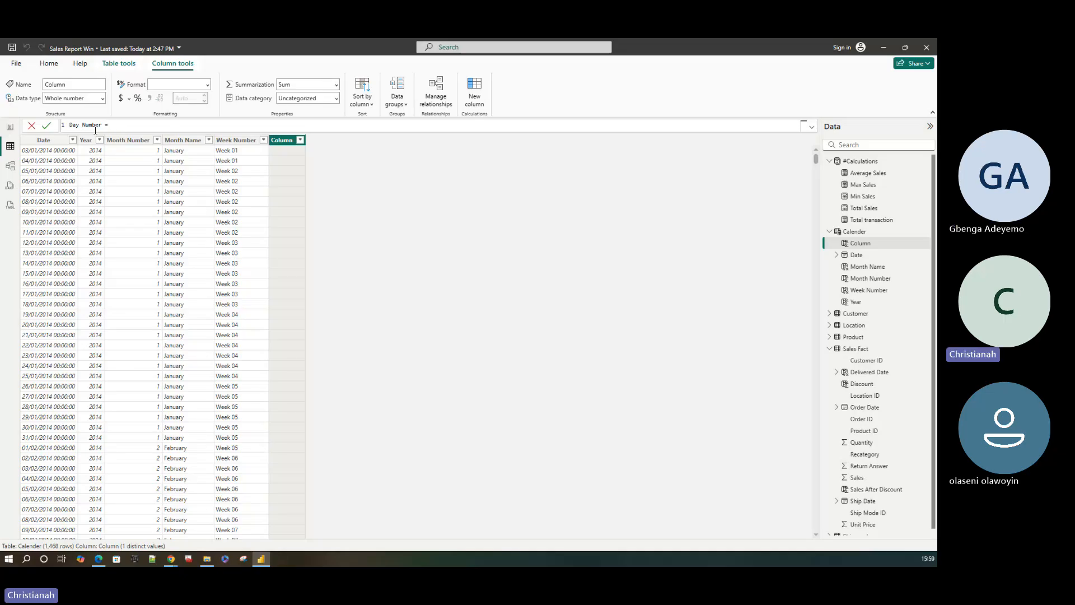
text(day)
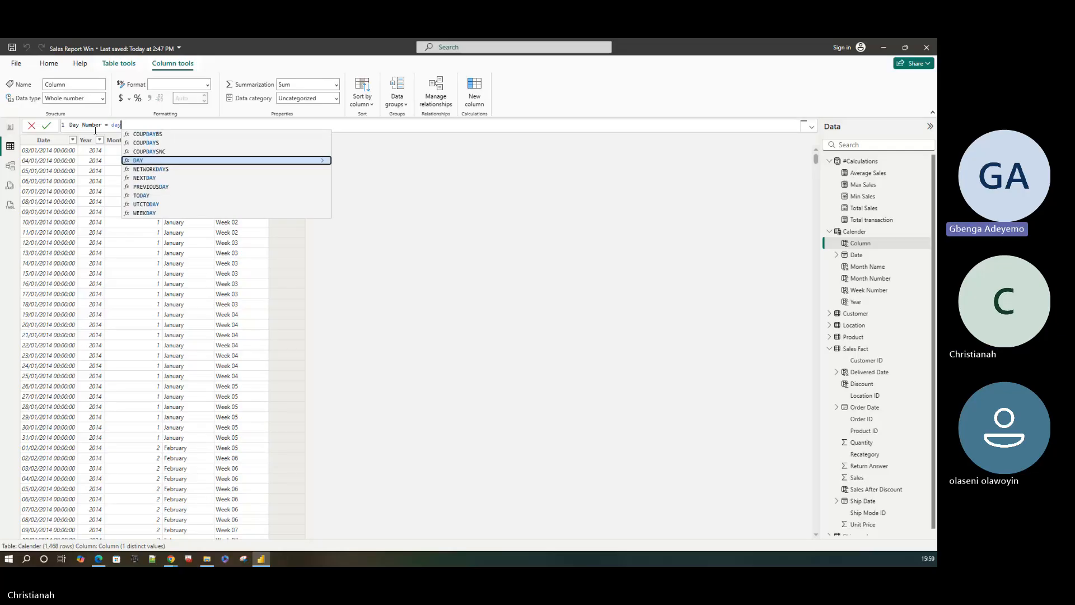
key(Tab)
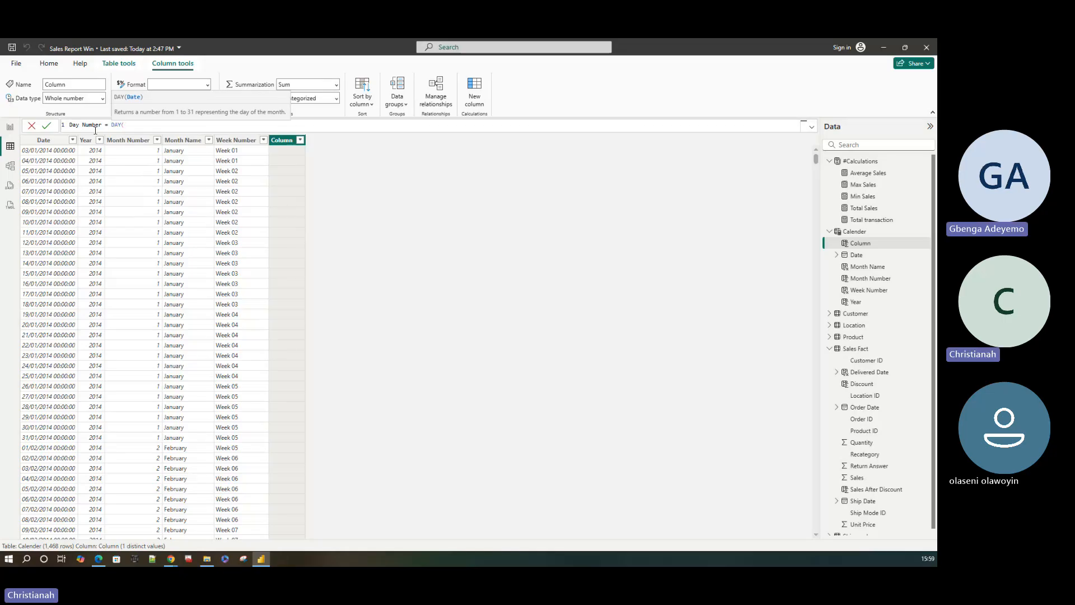
text(cae)
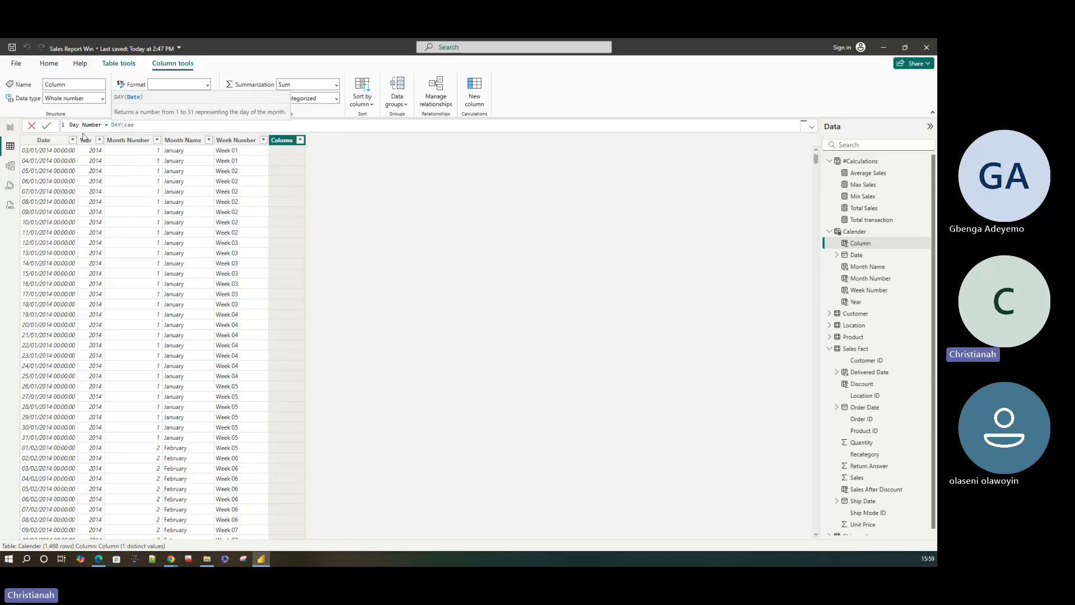
key(BackSpace)
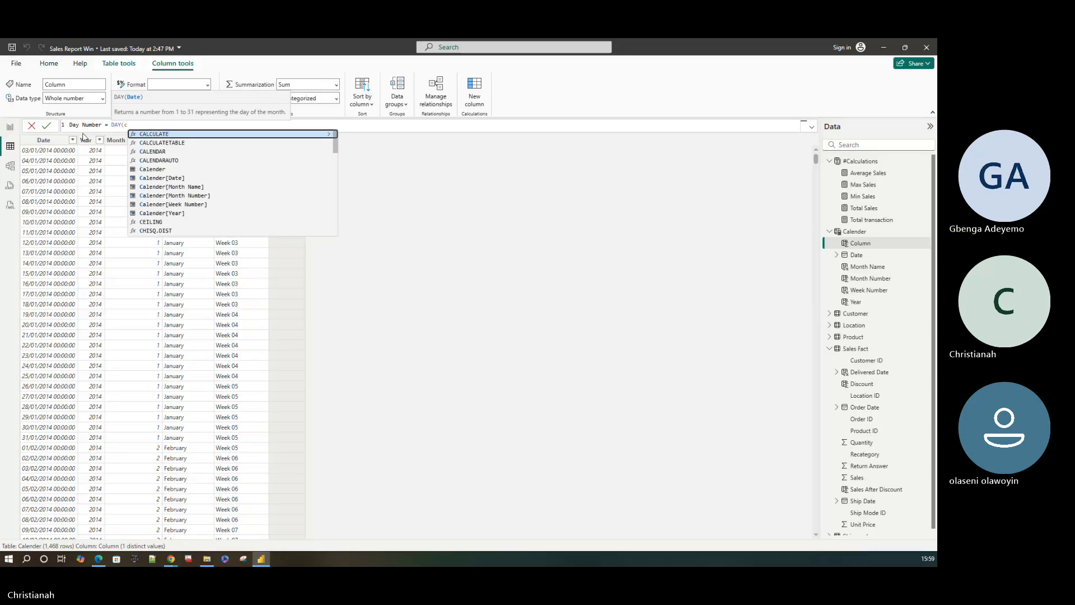
text(lend)
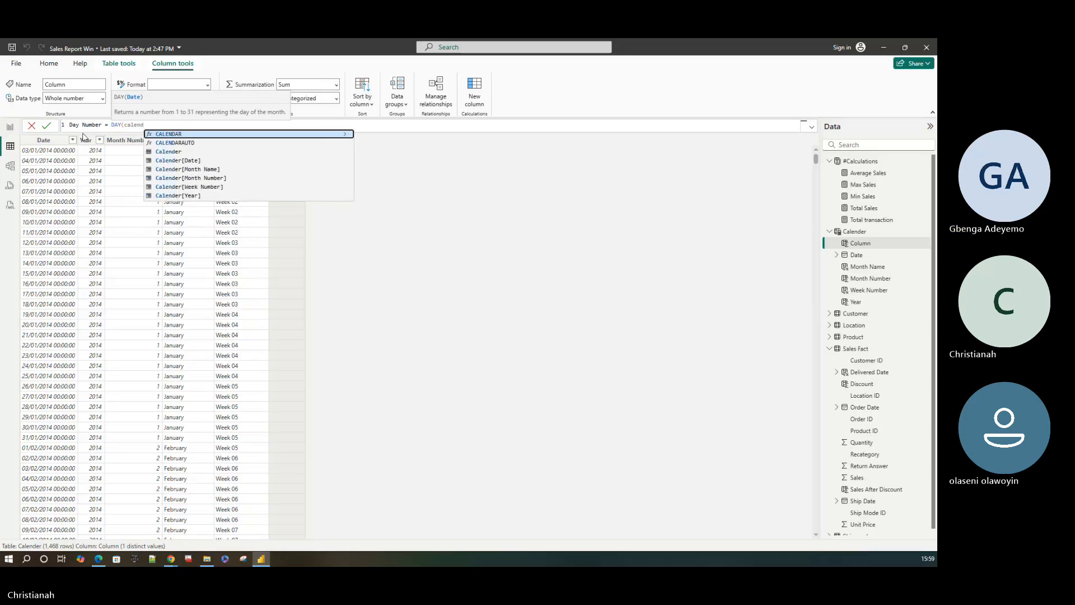
key(Down)
key(Down)
key(Down)
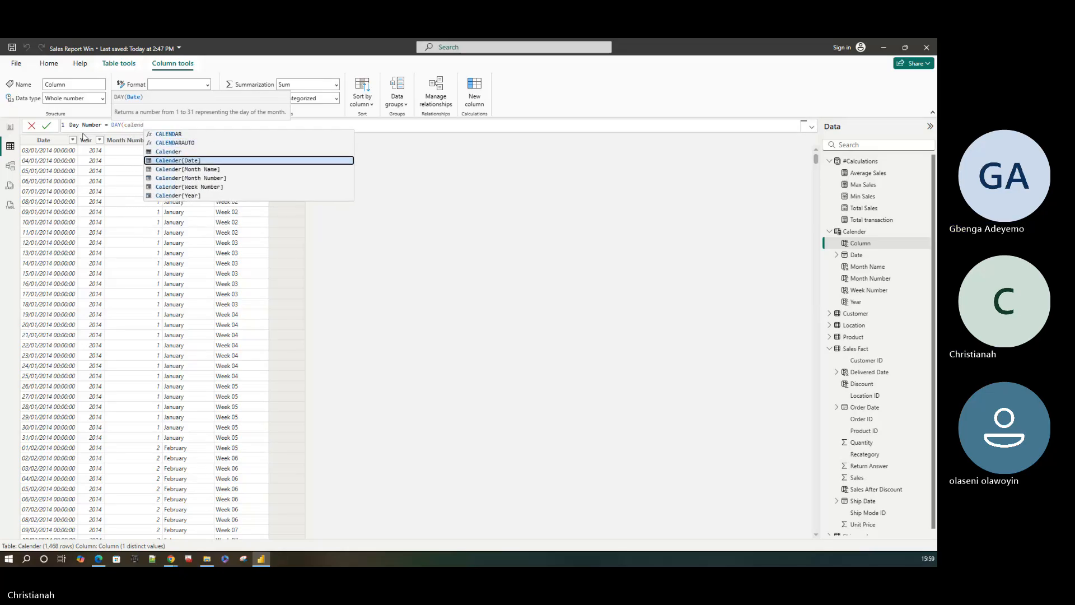
key(Tab)
text())
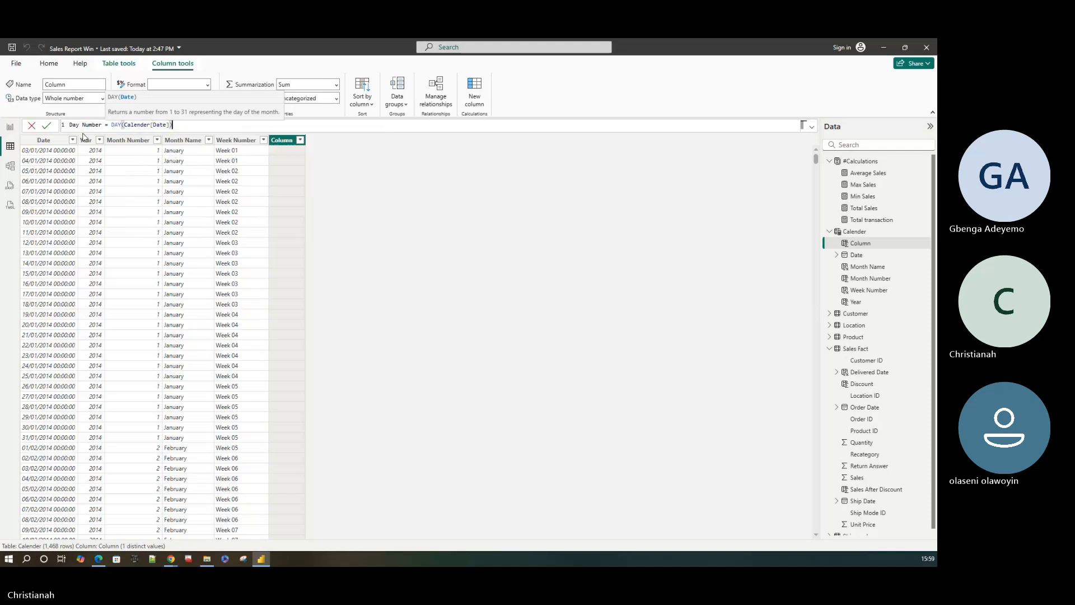
key(Return)
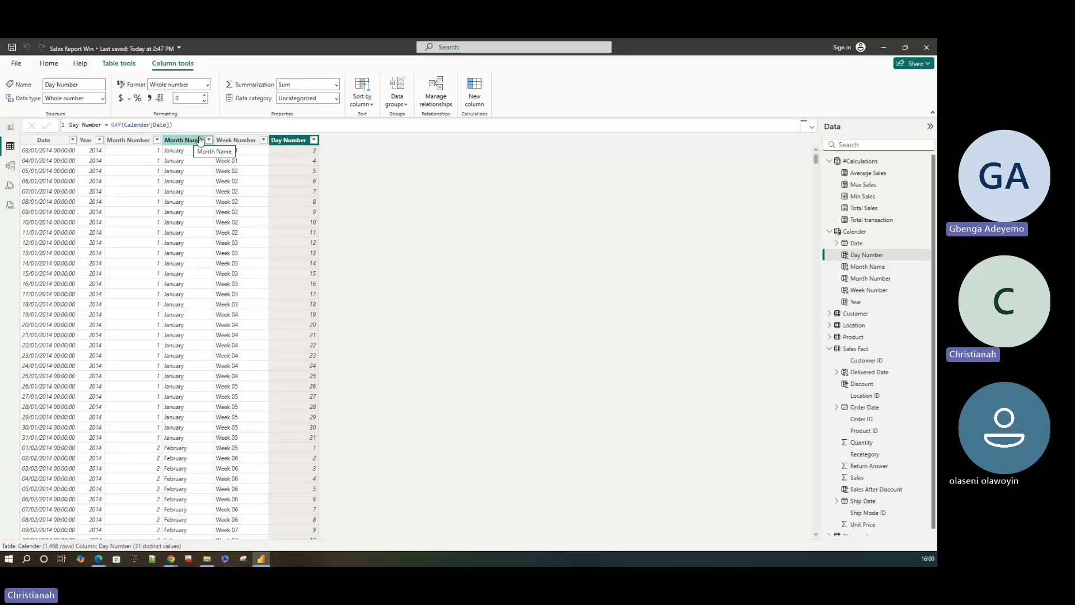
- Start another calculated column in the Calender table and name it Day Name, leaving its expression empty
click(475, 100)
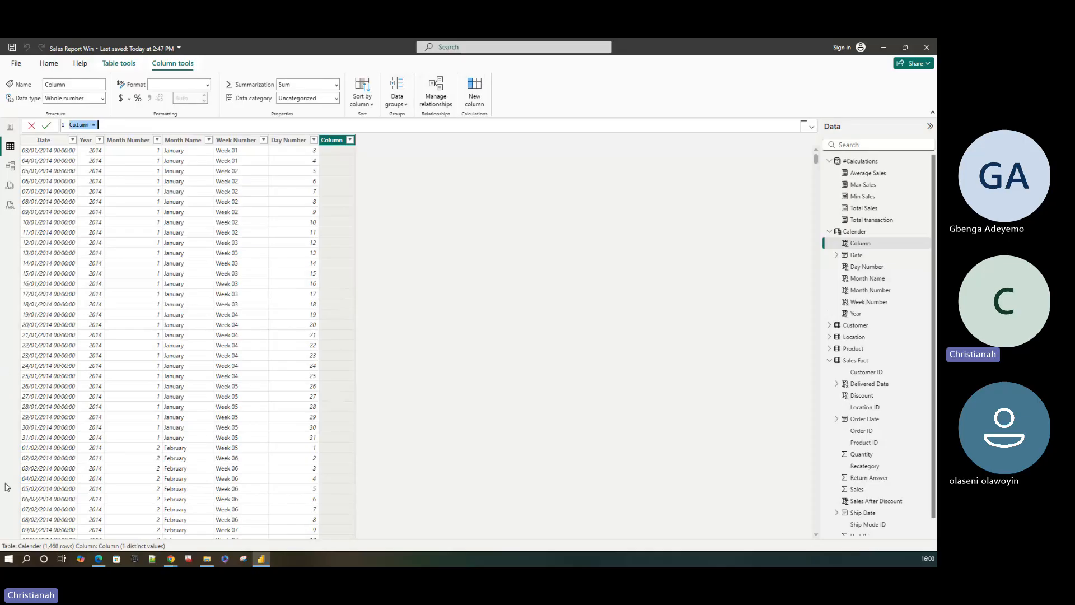
text(Day )
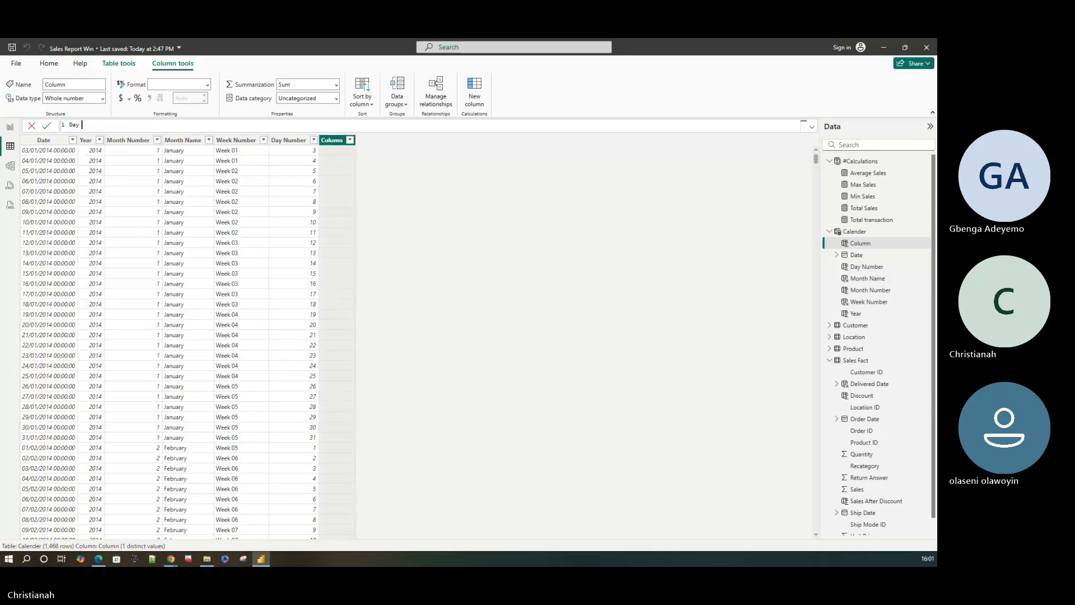
text(Na)
text(n)
text(e)
text(d)
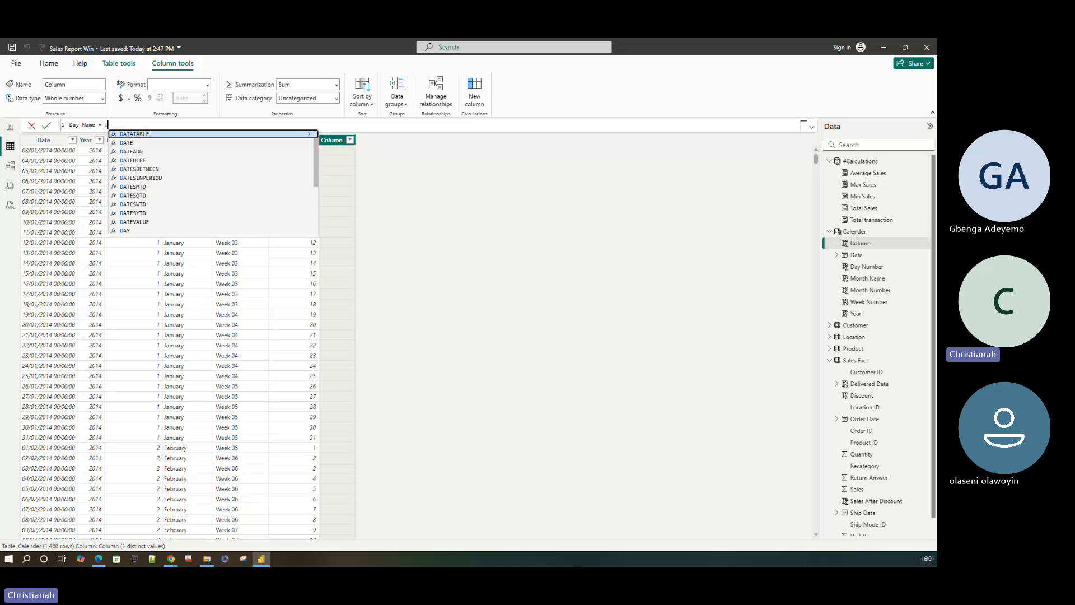
text(ay)
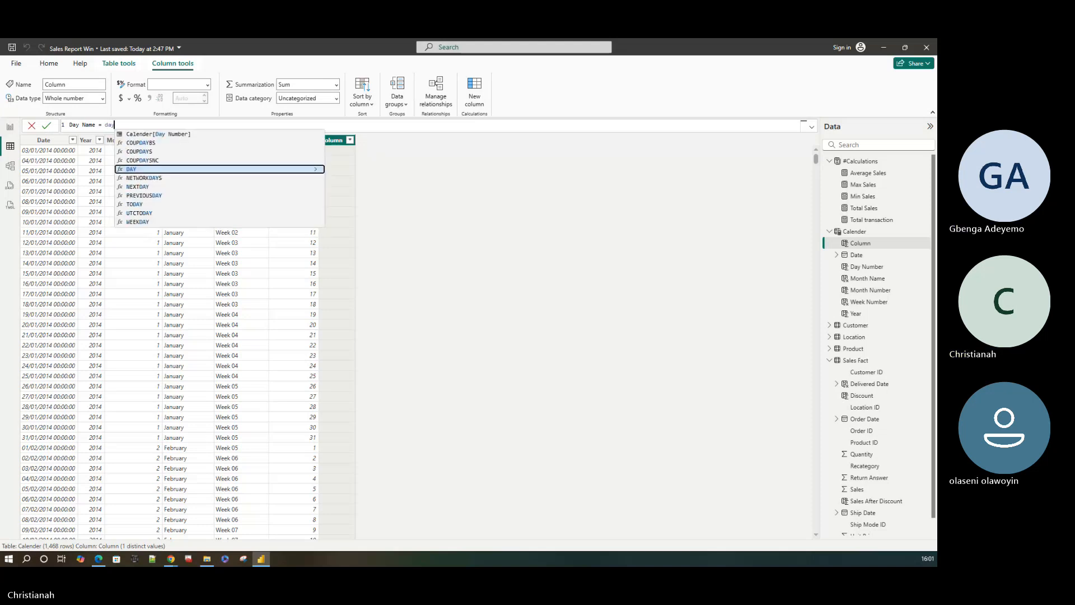
key(BackSpace)
key(BackSpace)
key(BackSpace)
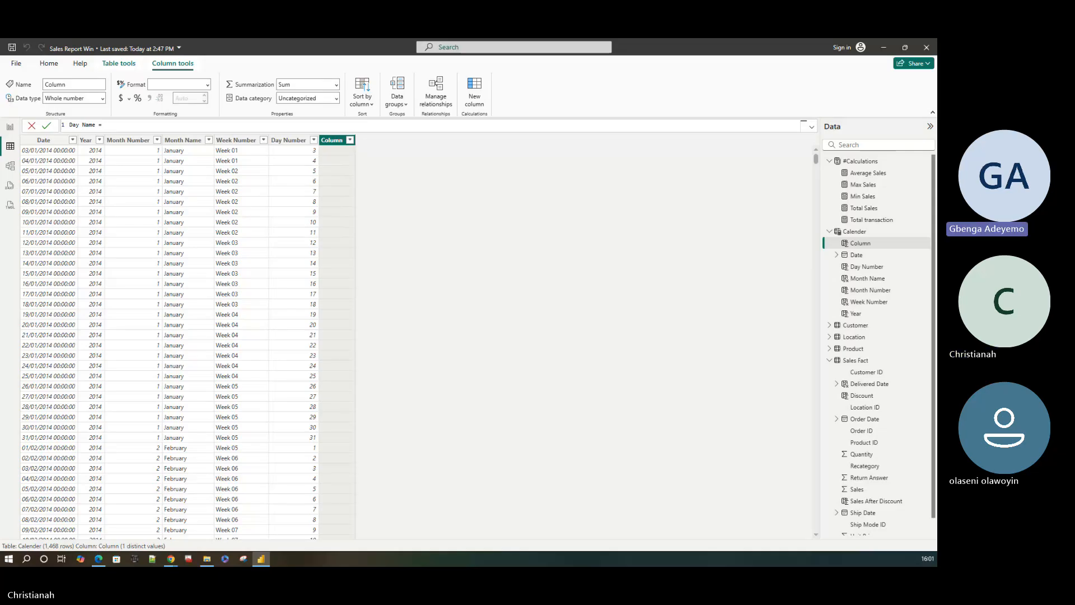
- Define the Day Name column as FORMAT(Calender[Date], "Dddd") and commit the formula
text(for)
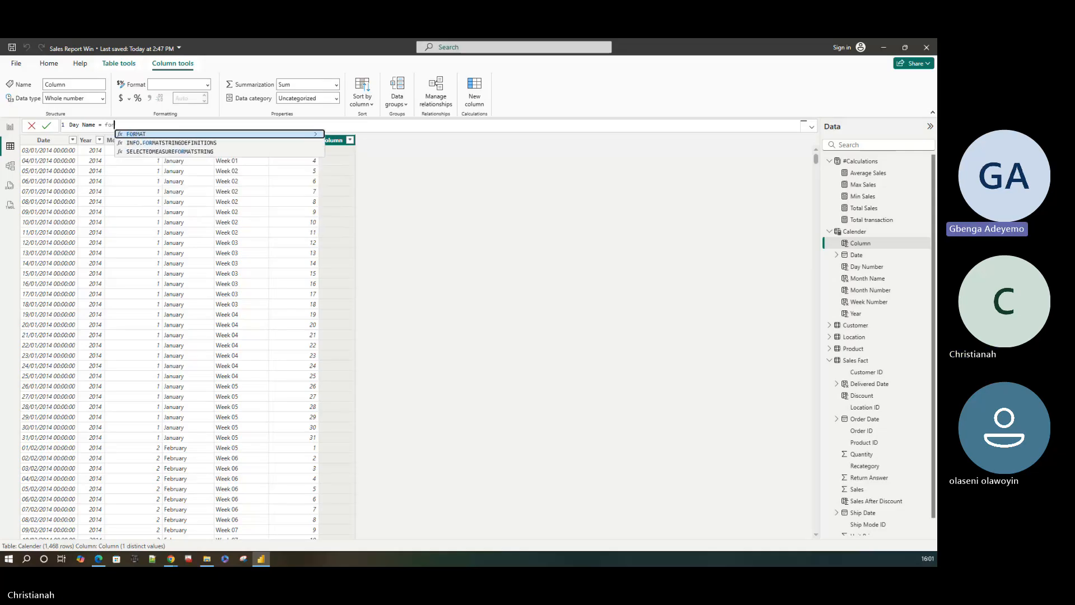
key(Tab)
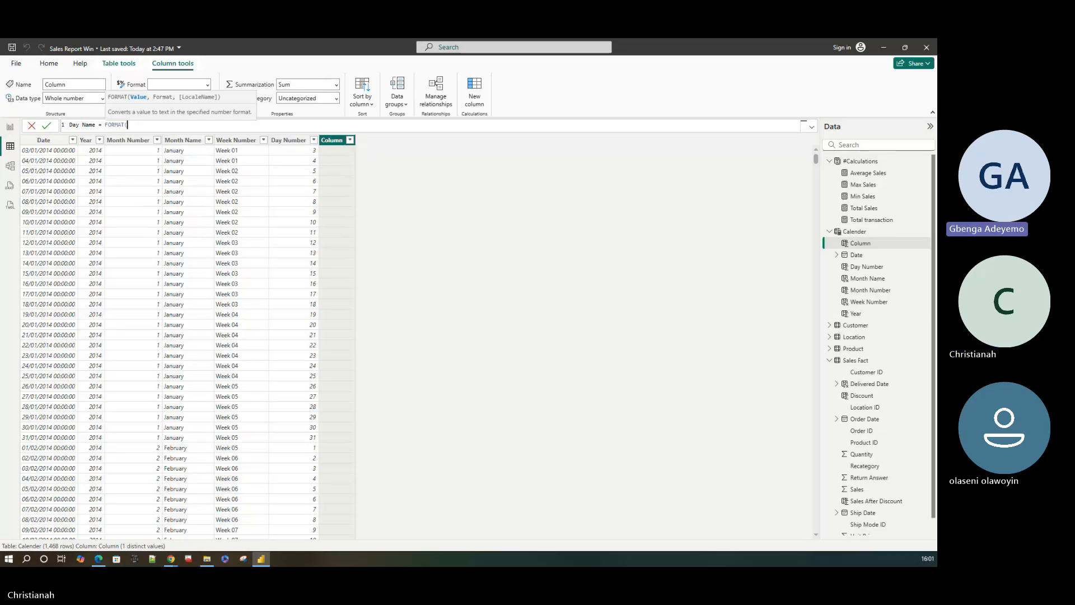
text(c)
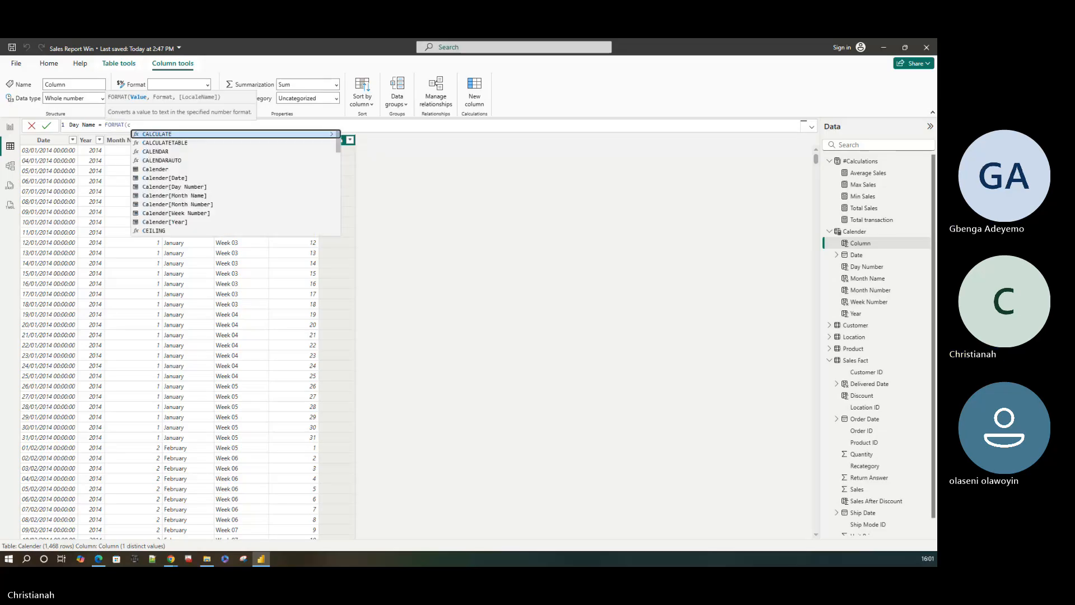
text(a)
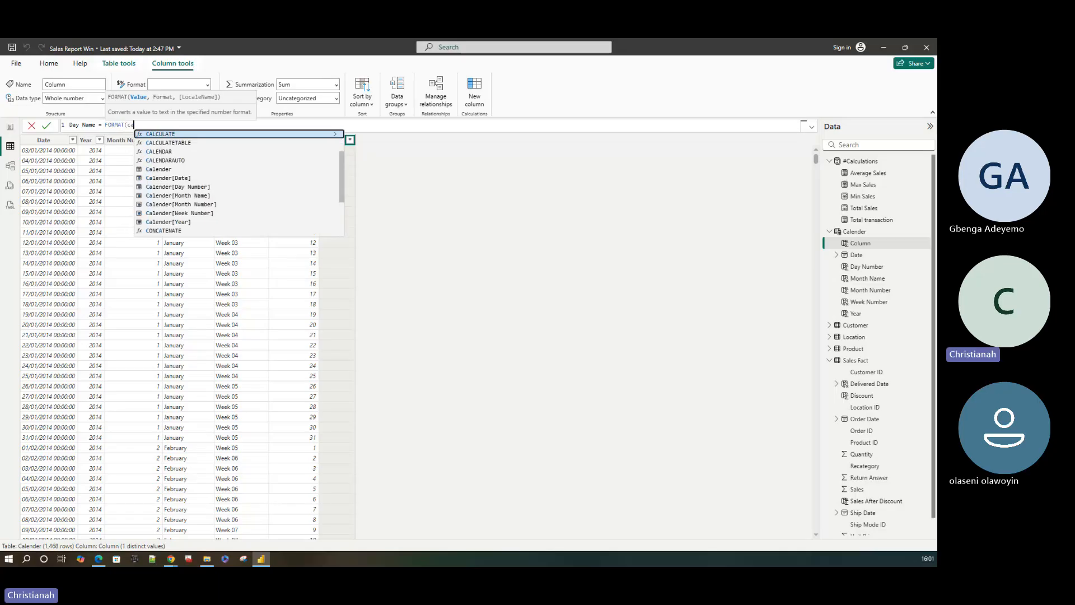
text(le)
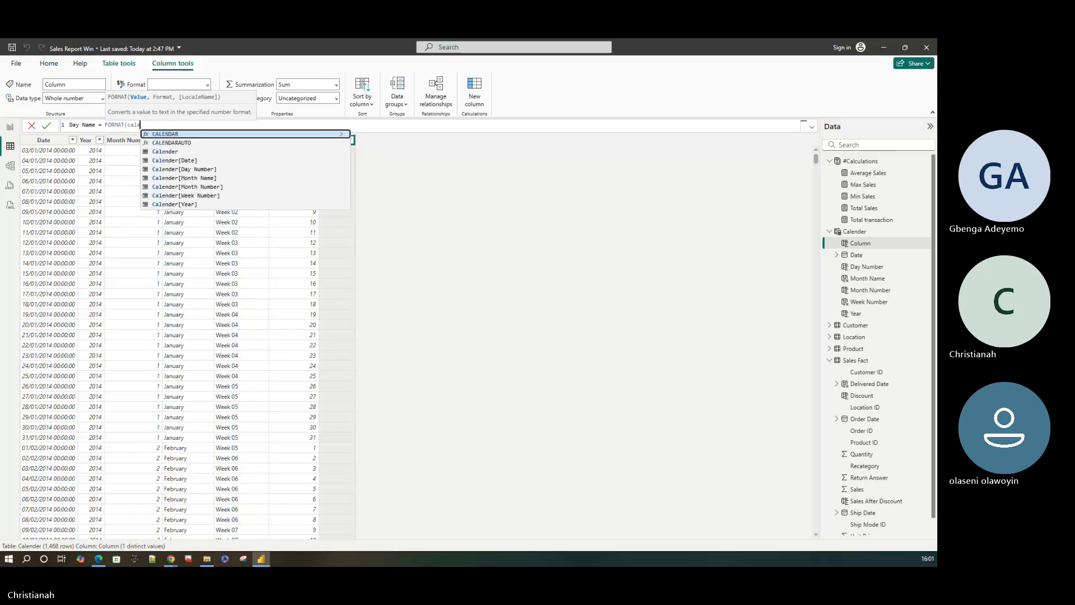
key(Down)
key(Down)
key(Down)
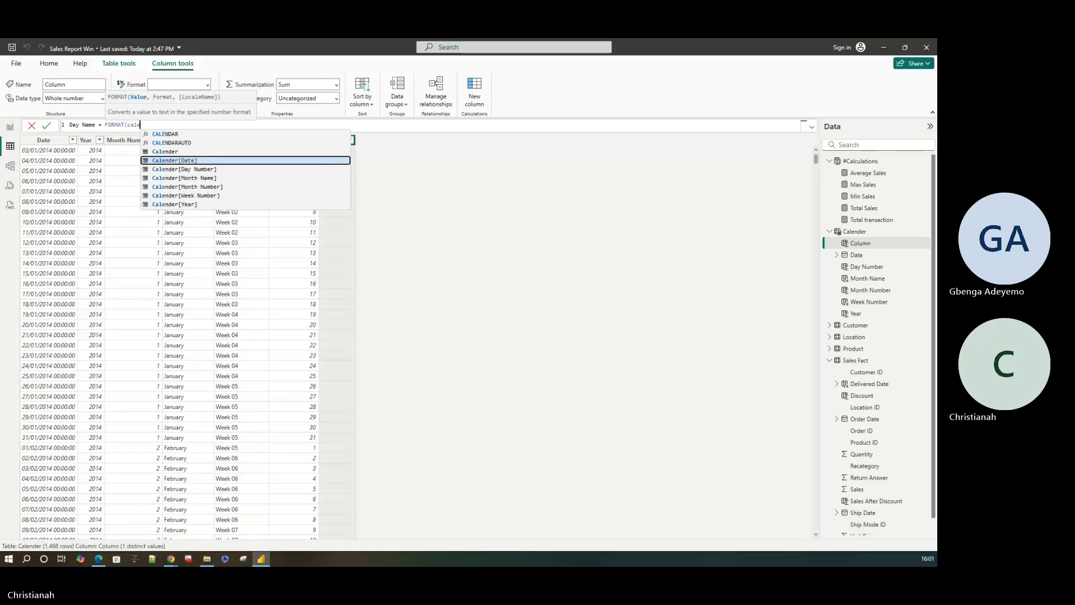
key(Tab)
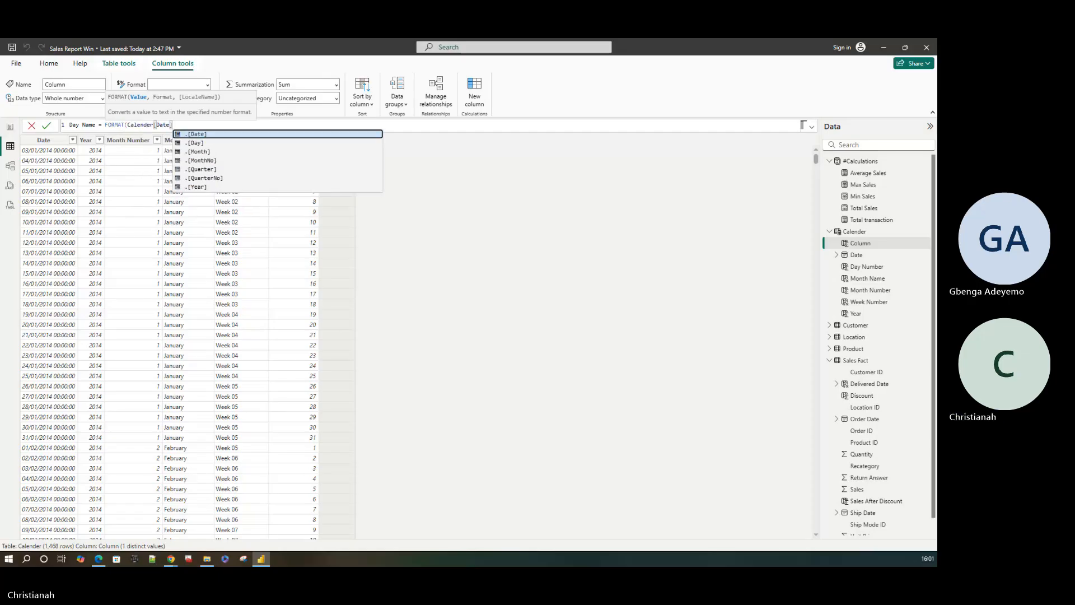
text(,)
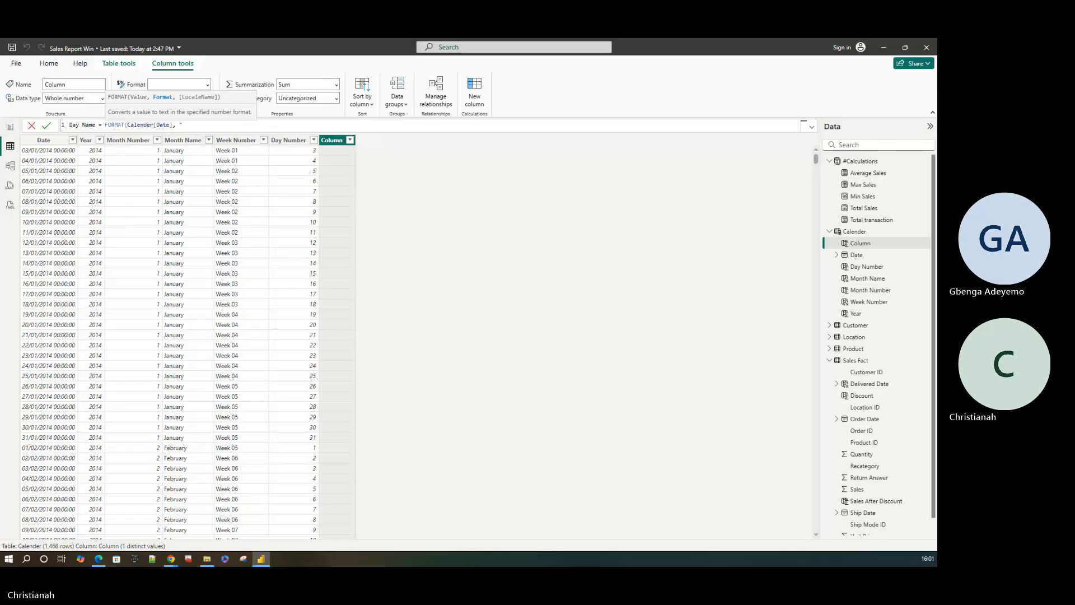
text( "Dd)
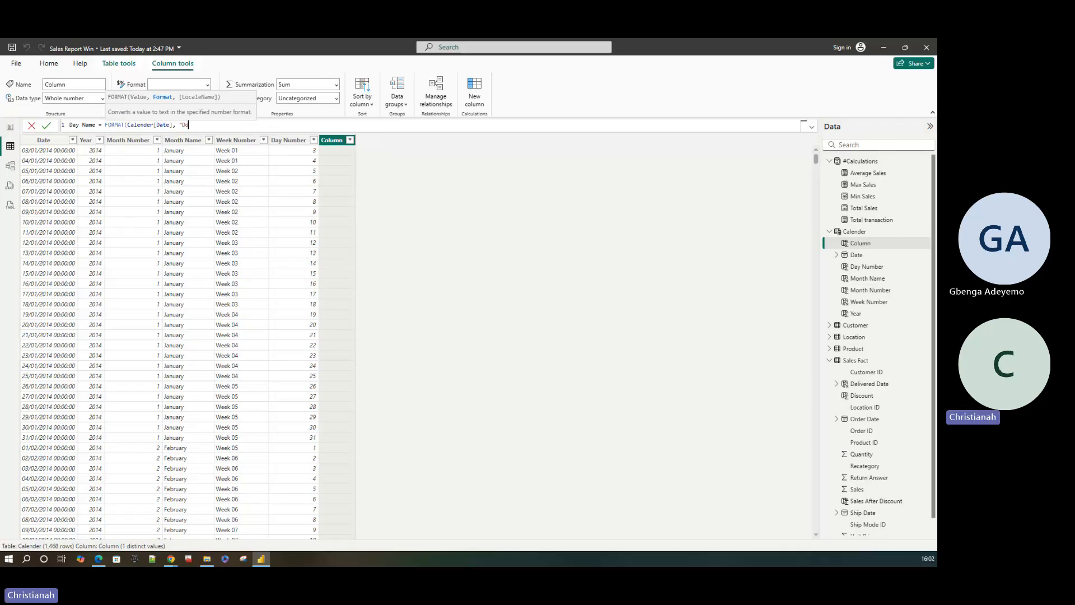
text(d)
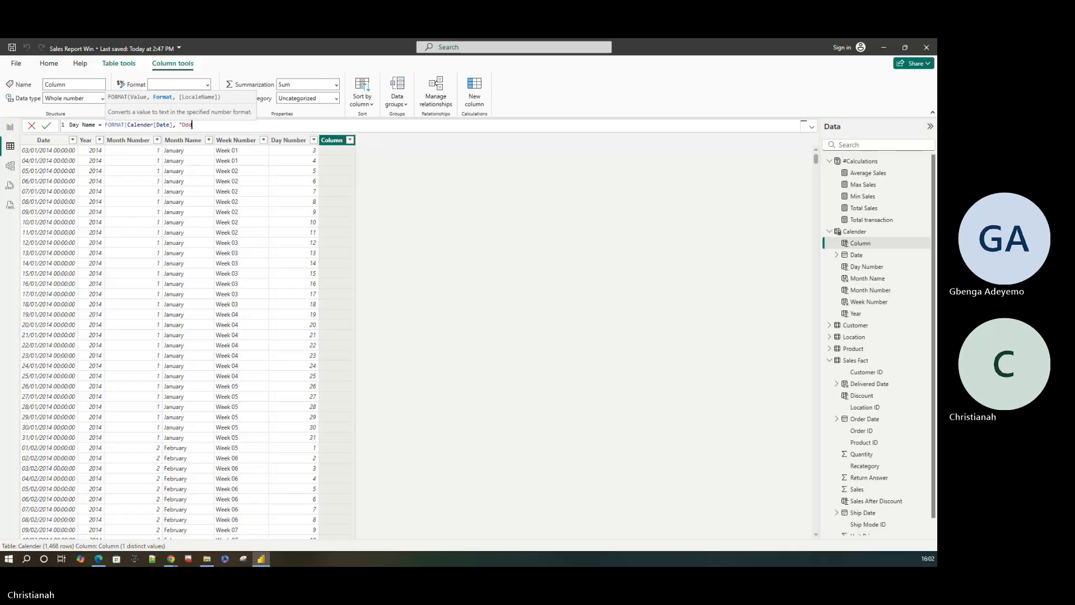
text(d"))
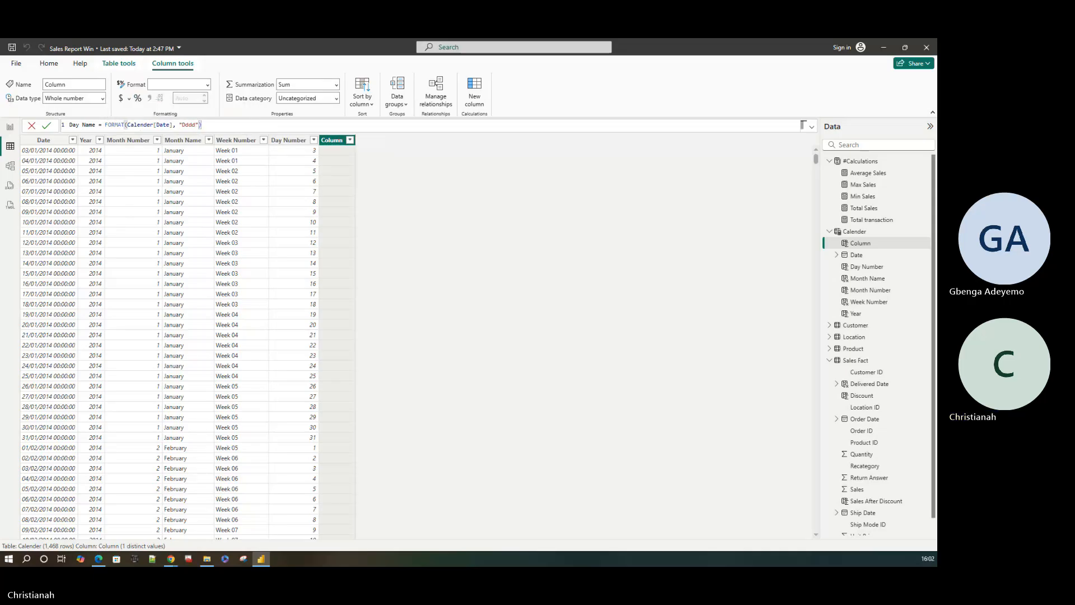
key(Return)
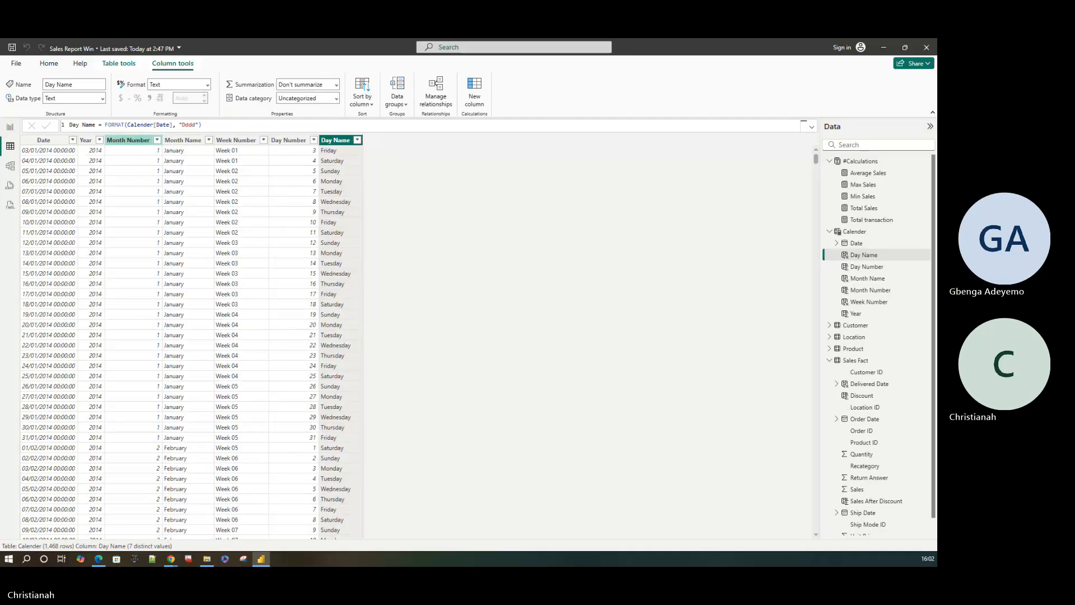
- Add a calculated column to the Calender table and start its formula with the name Quarter
click(475, 99)
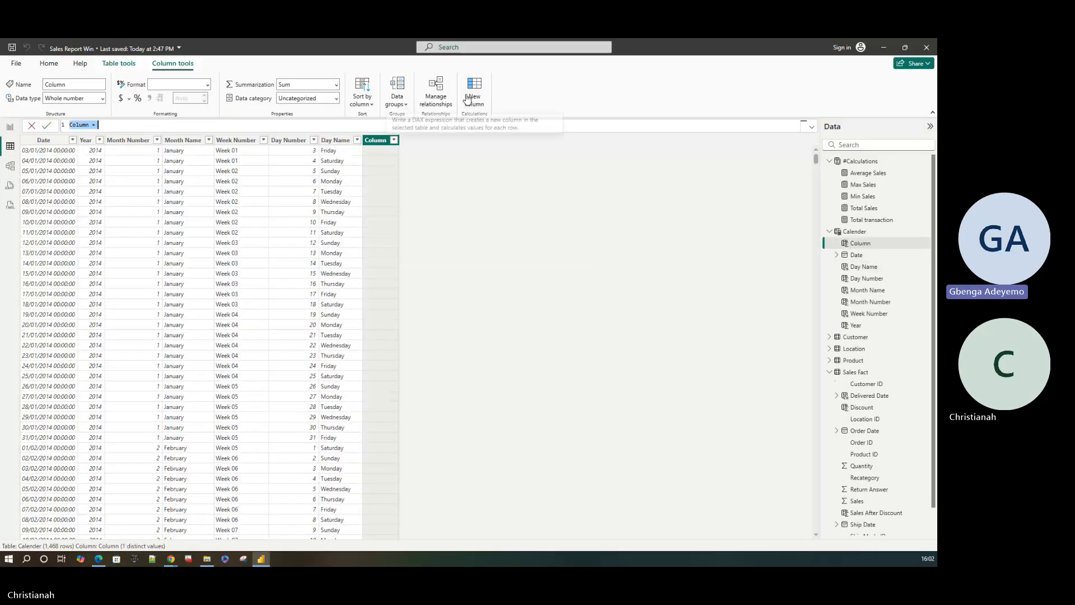
text(C)
text(uarter)
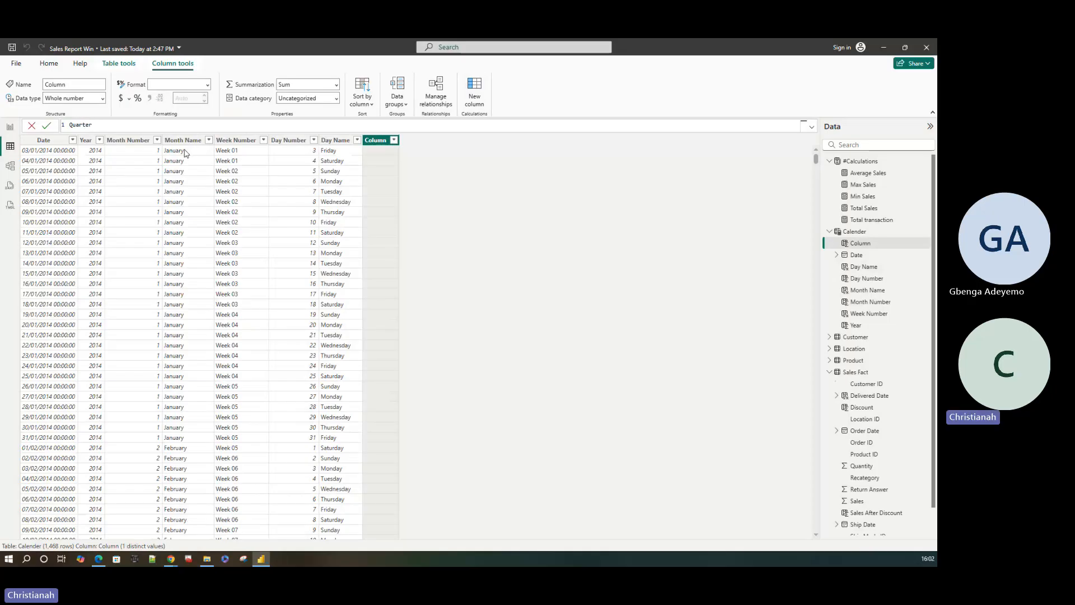
text( = )
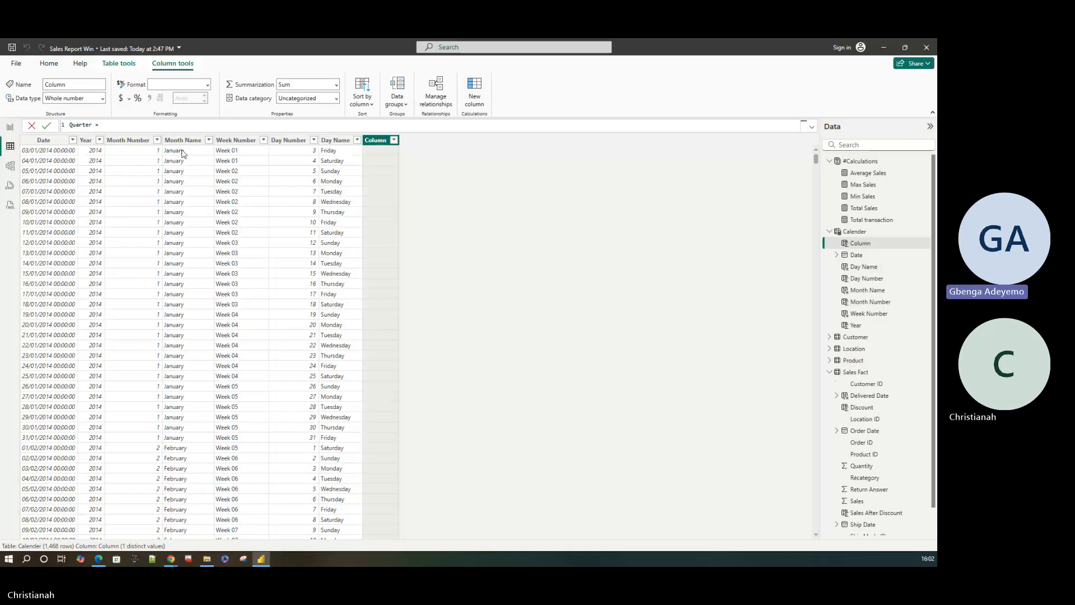
- Try to define the Quarter column as FORMAT(QUARTER(Calender[Date])) and commit the formula
text(Form)
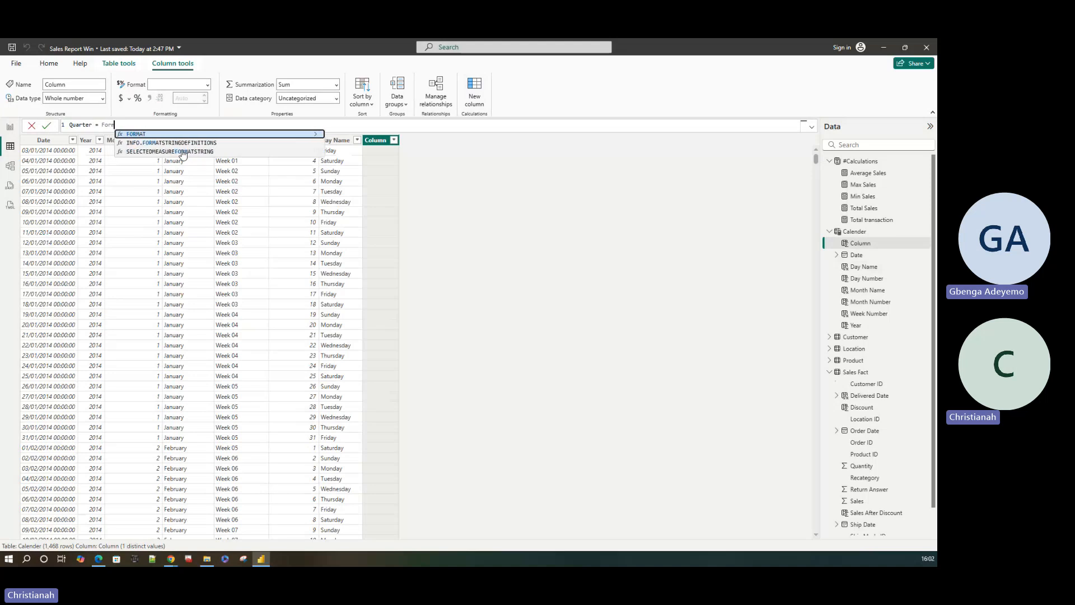
text(at()
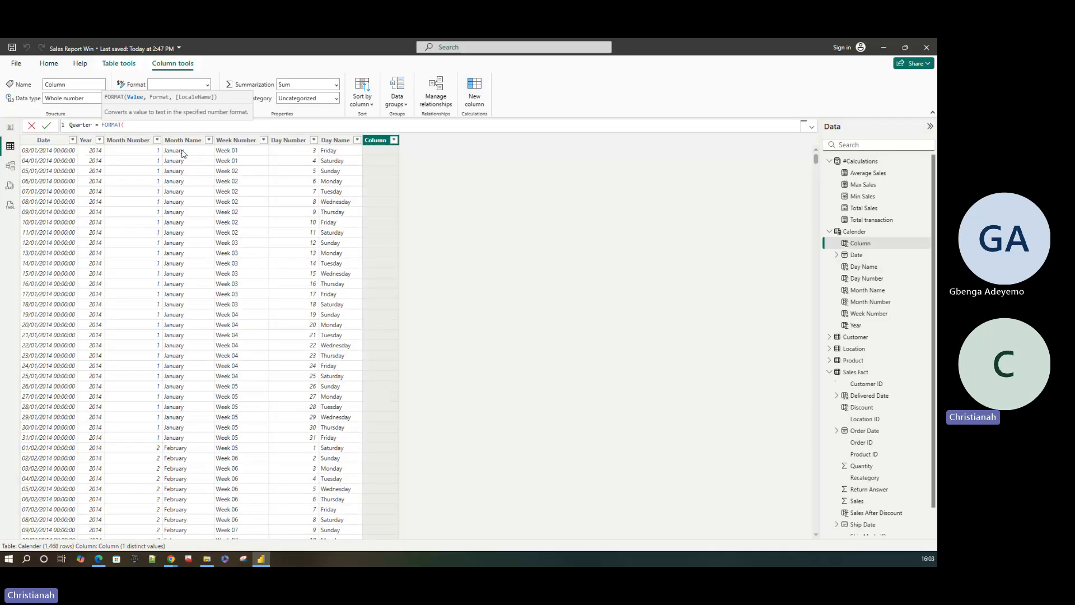
text(qua)
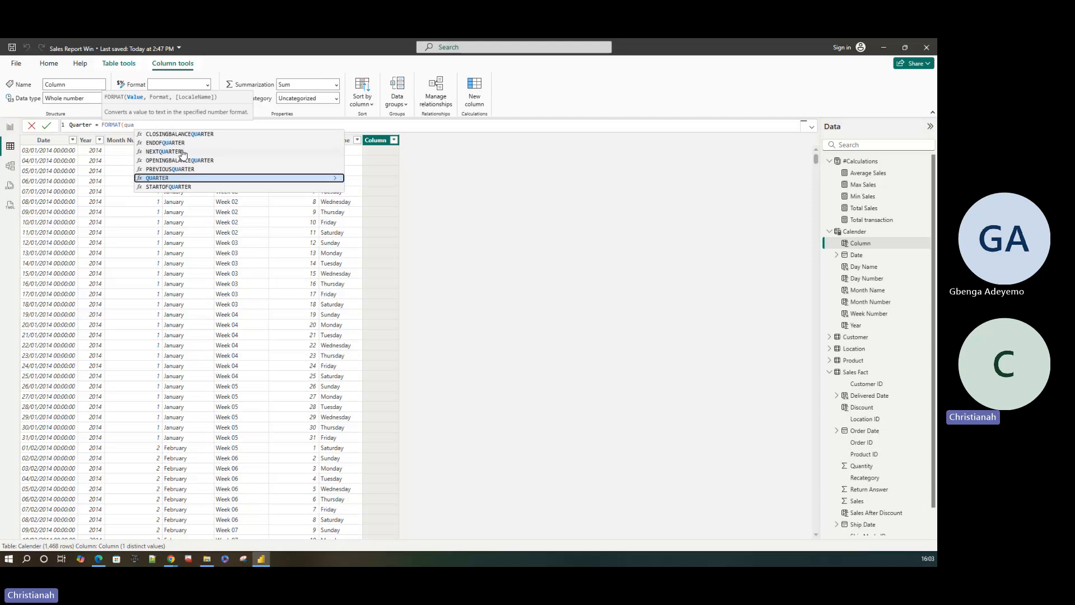
key(Tab)
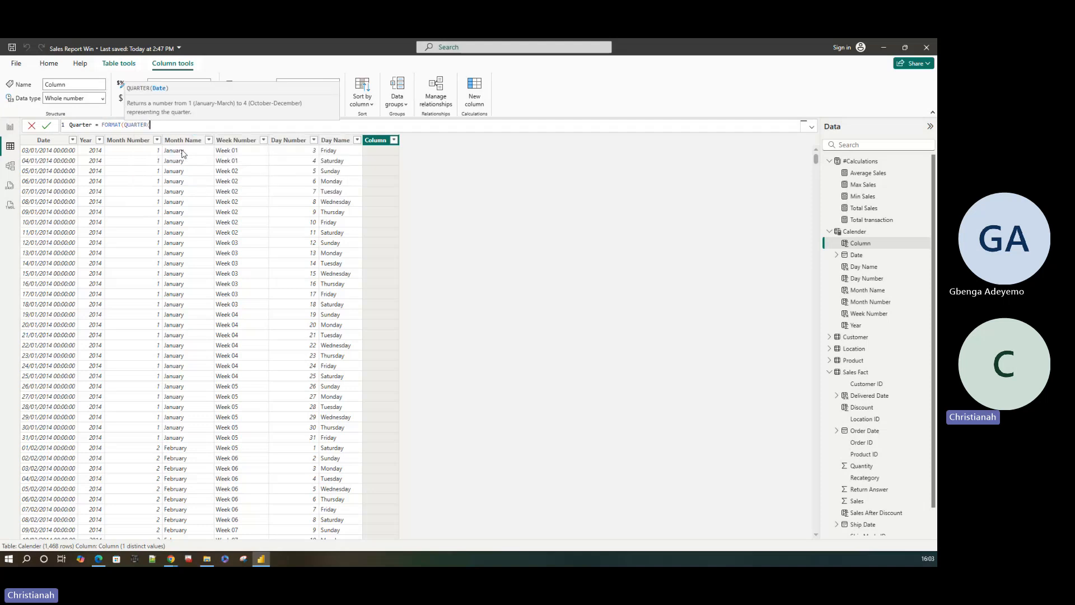
text(cale)
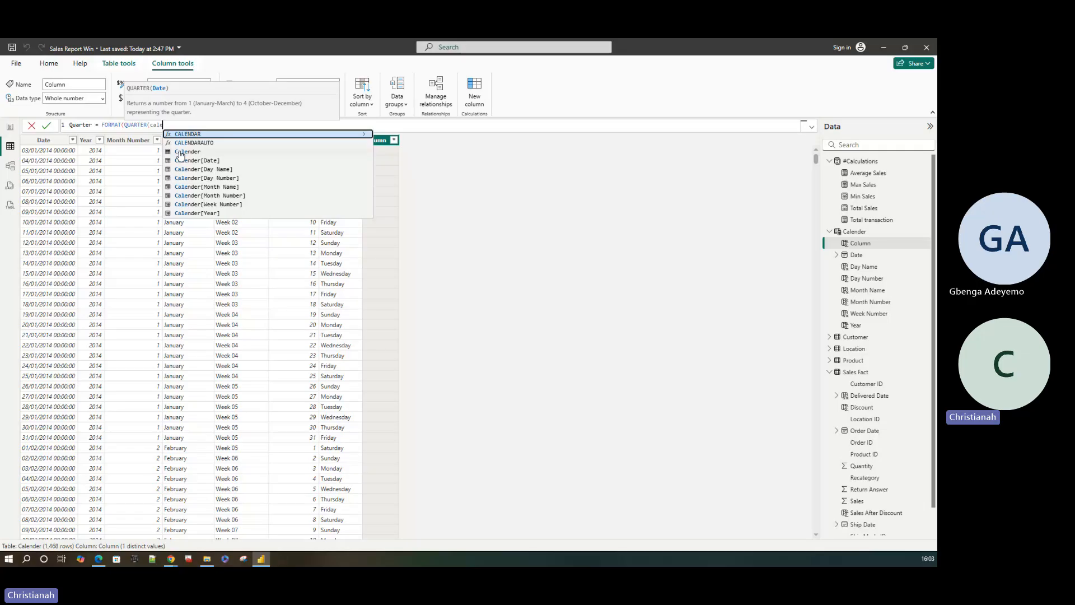
key(Down)
key(Down)
key(Down)
key(Tab)
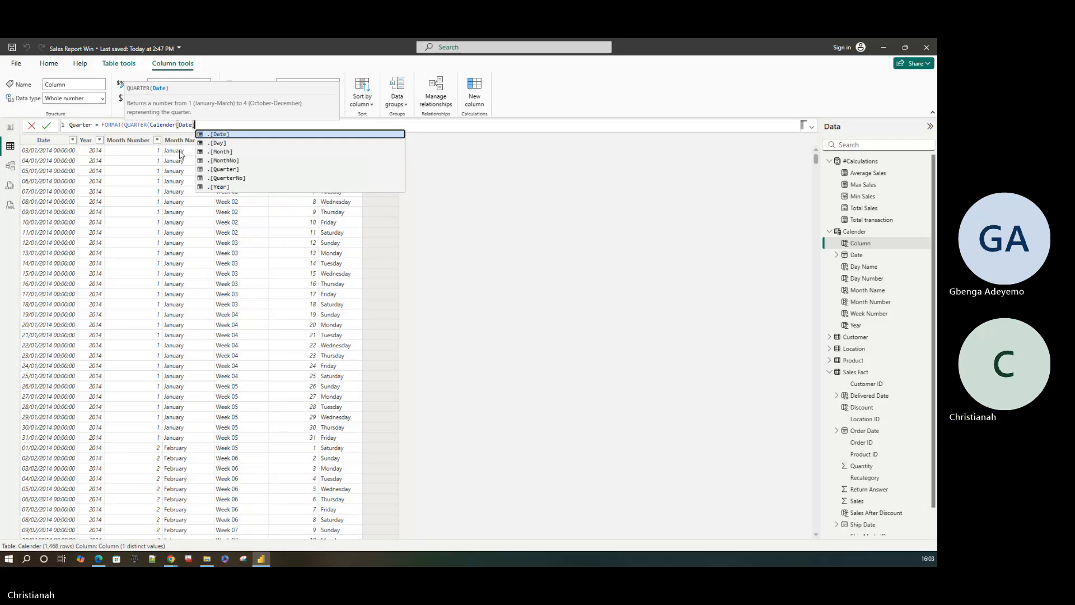
text())
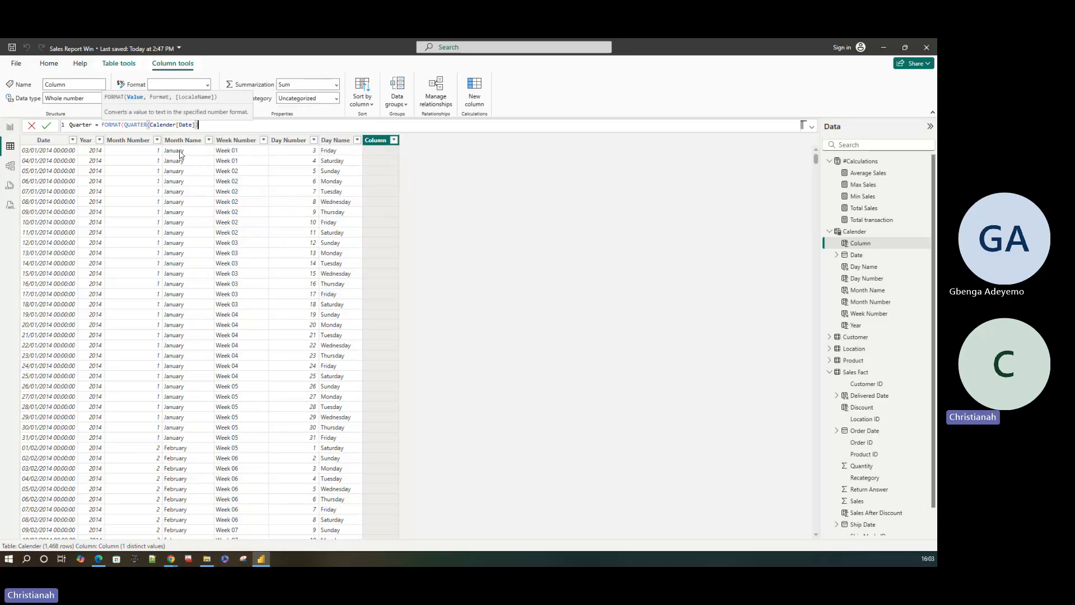
key(BackSpace)
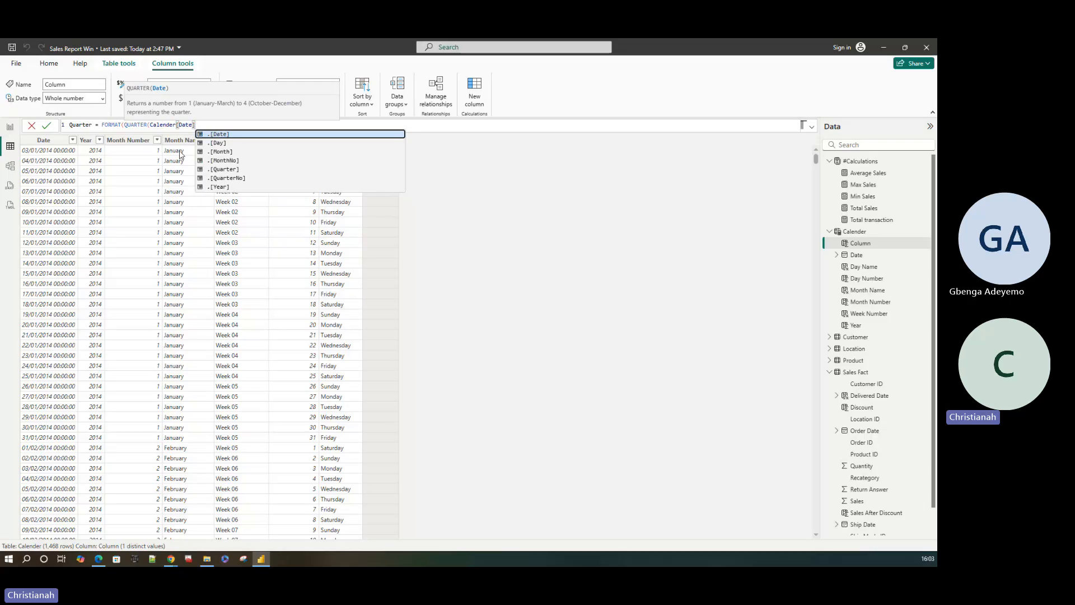
text(),)
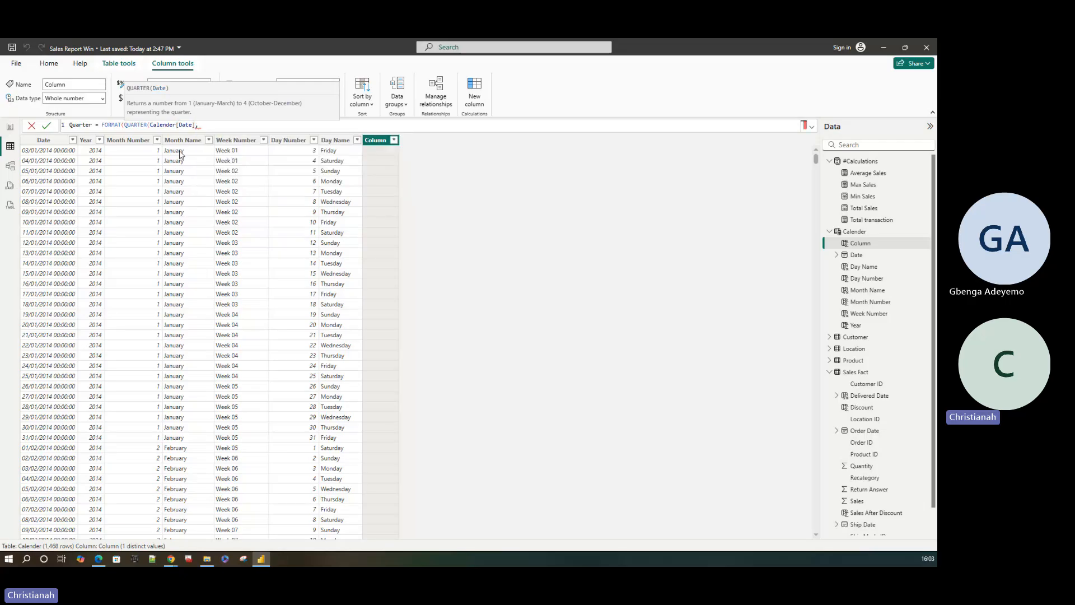
key(BackSpace)
key(BackSpace)
key(BackSpace)
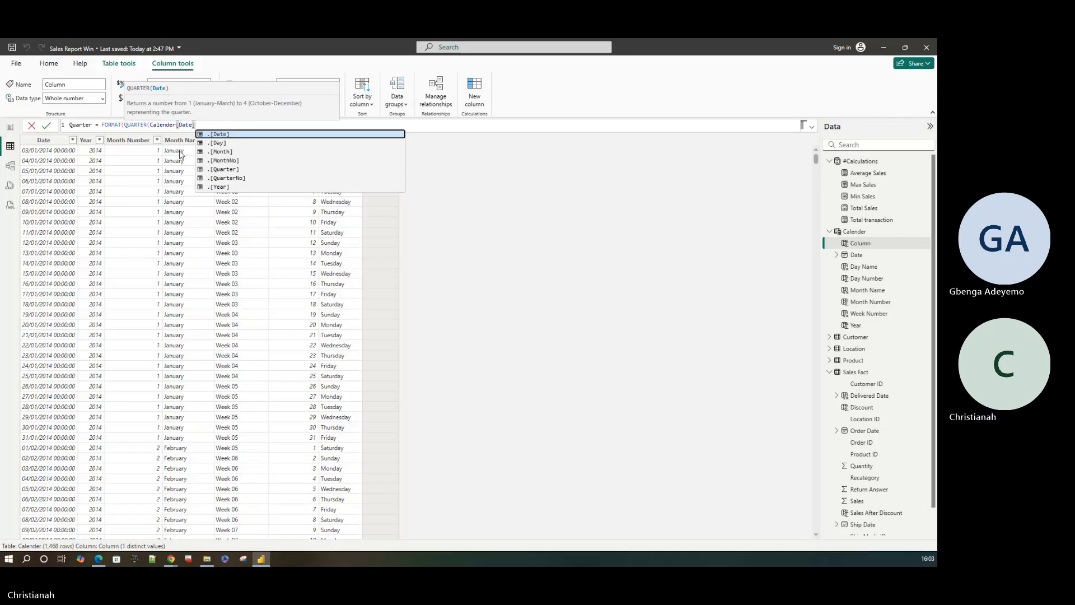
text())
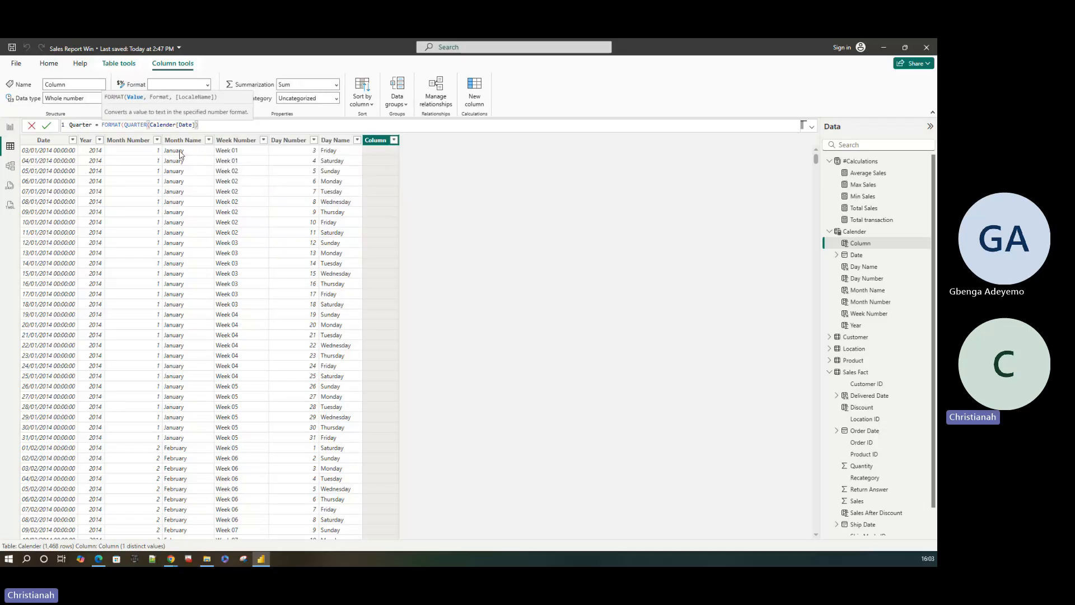
key(Return)
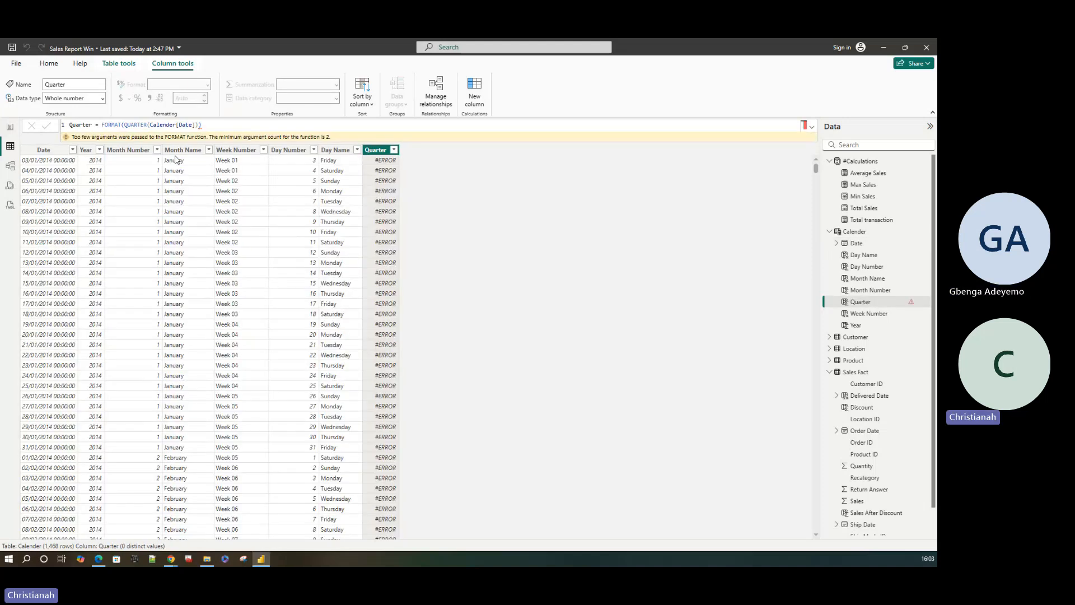
- Replace the closing parentheses of the Quarter formula with the .[QuarterNo] date part after Calender[Date]
click(216, 124)
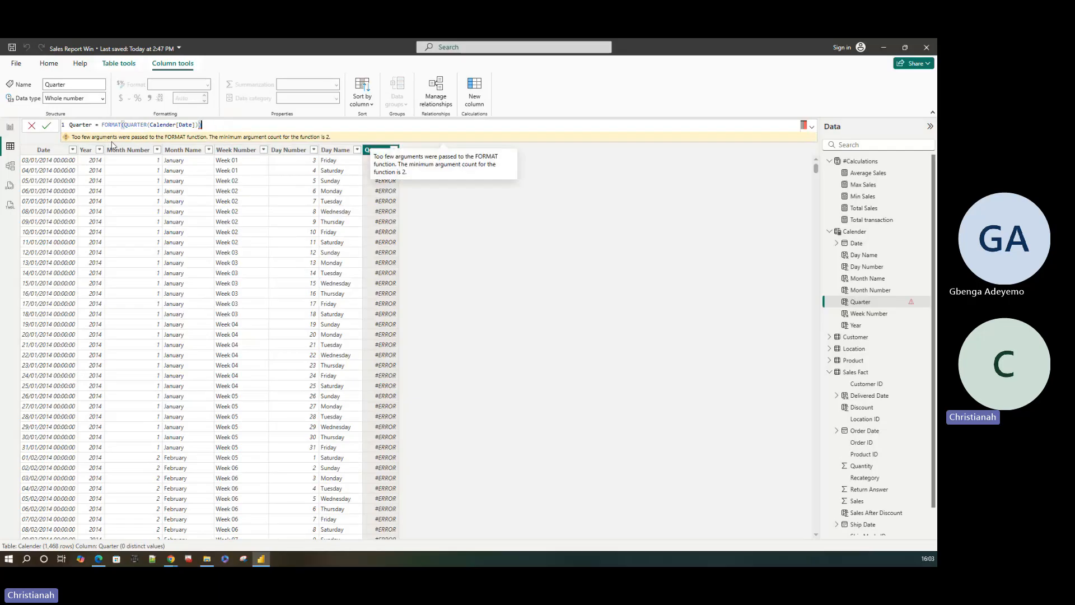
key(BackSpace)
key(BackSpace)
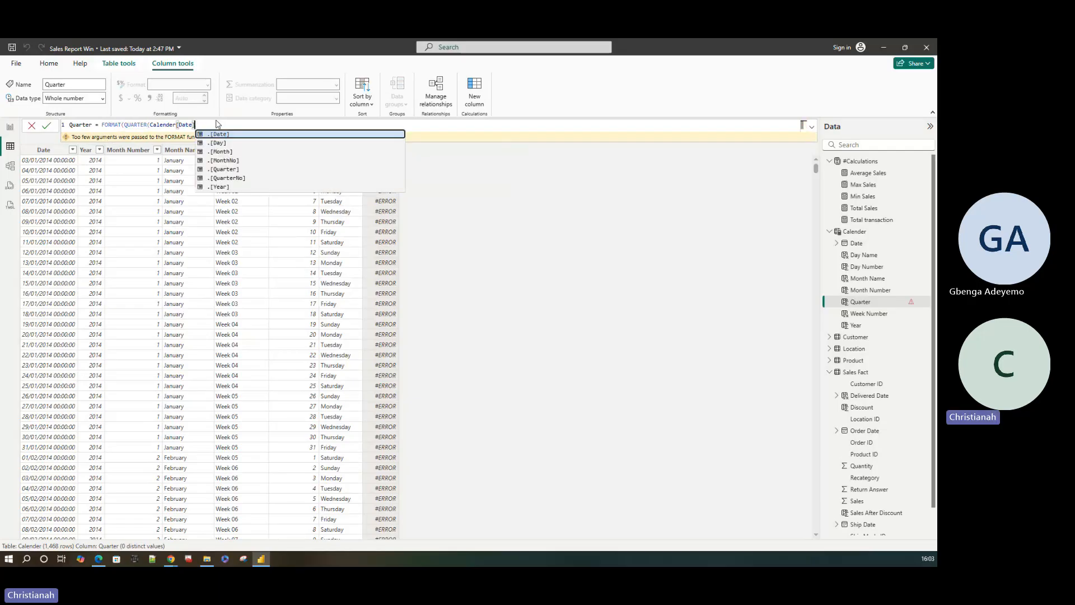
click(230, 178)
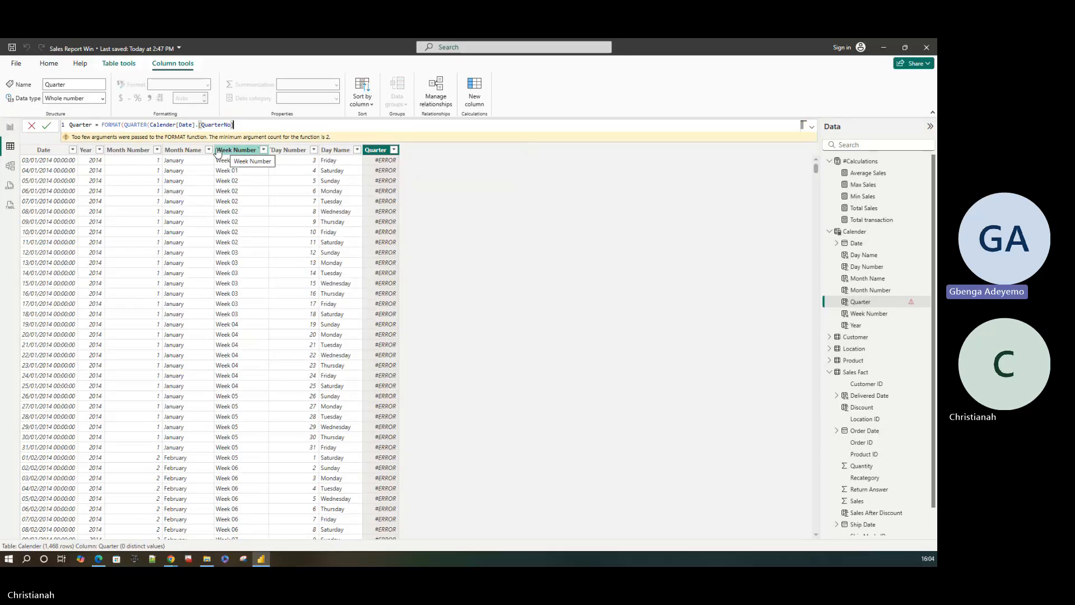
- Clear the whole FORMAT expression from the Quarter formula, keeping only the column name and equals sign
key(BackSpace)
key(BackSpace)
key(BackSpace)
key(BackSpace)
key(BackSpace)
key(BackSpace)
key(BackSpace)
key(BackSpace)
key(BackSpace)
key(BackSpace)
key(BackSpace)
key(BackSpace)
key(BackSpace)
key(BackSpace)
key(BackSpace)
key(BackSpace)
key(BackSpace)
key(BackSpace)
key(BackSpace)
key(BackSpace)
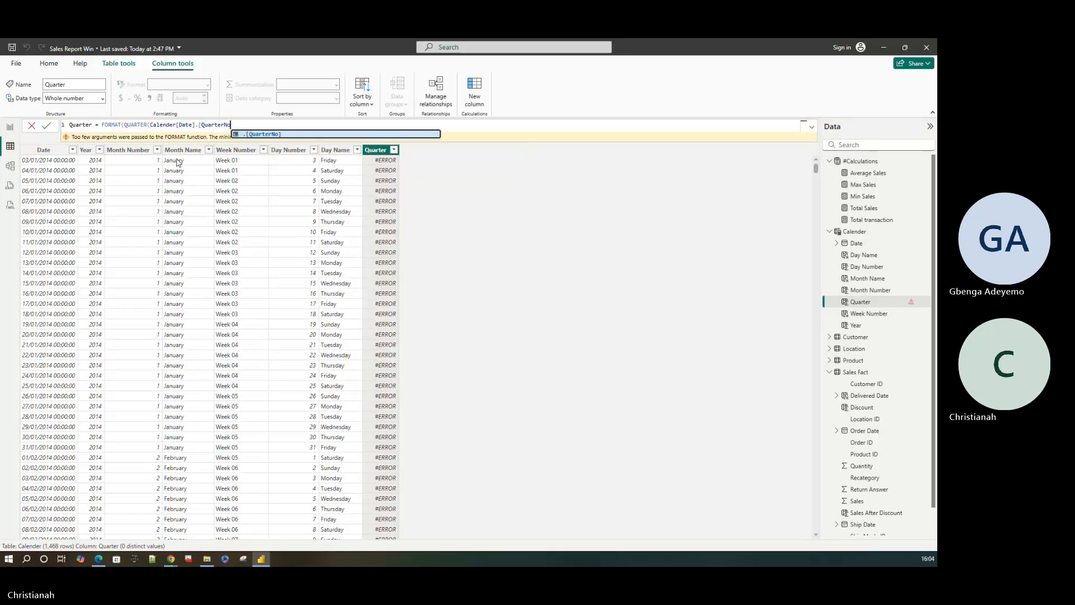
key(BackSpace)
key(BackSpace)
key(BackSpace)
key(BackSpace)
key(BackSpace)
key(BackSpace)
key(BackSpace)
key(BackSpace)
key(BackSpace)
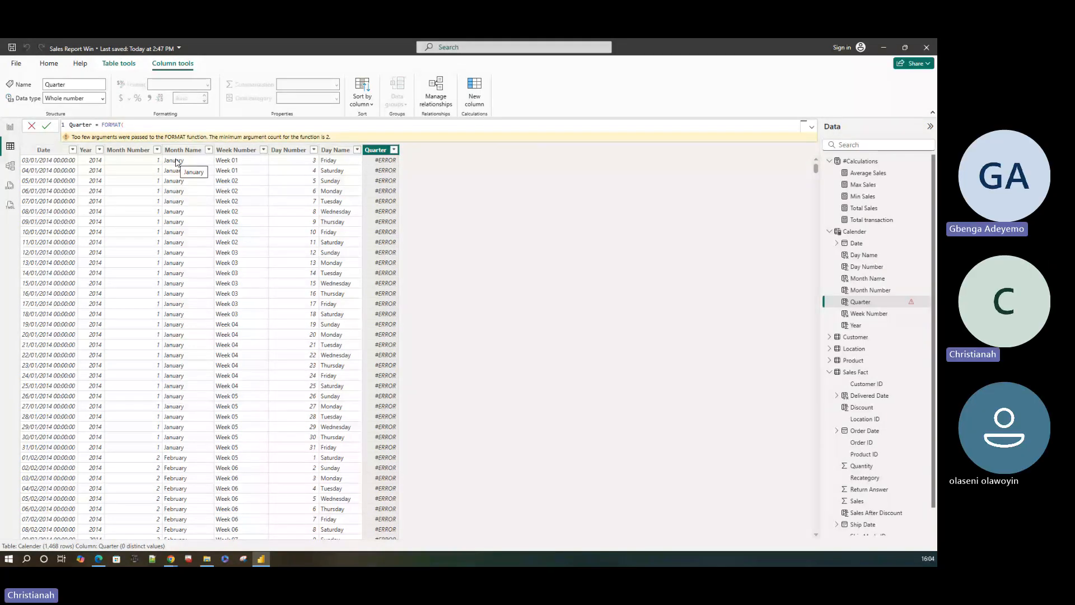
key(BackSpace)
key(BackSpace)
key(BackSpace)
key(BackSpace)
key(BackSpace)
key(BackSpace)
key(BackSpace)
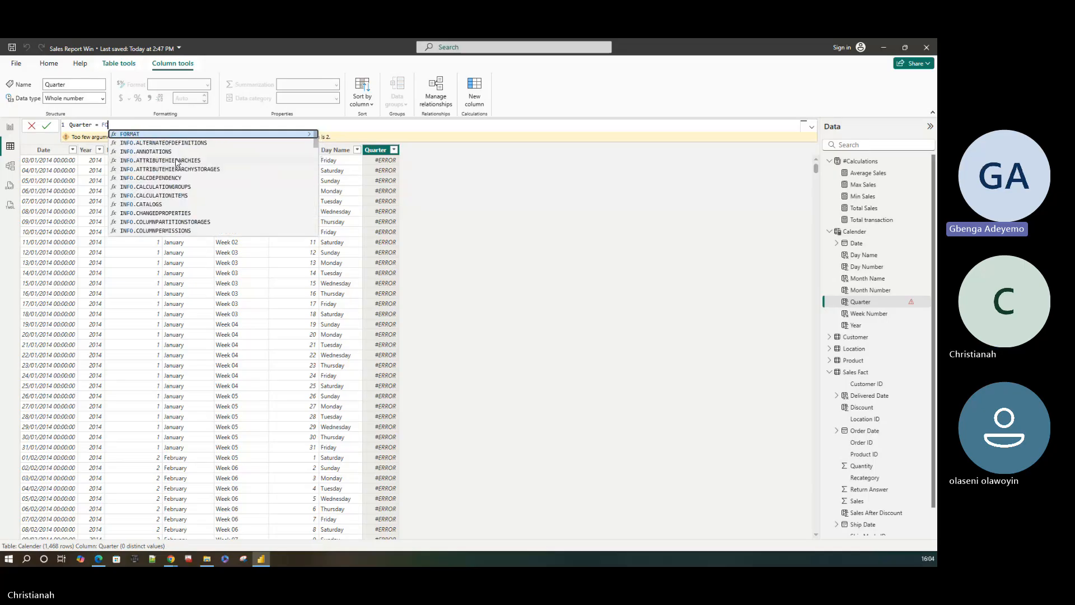
- Start the Quarter expression with "Quarter"&" "& followed by an open FORMAT function
text(")
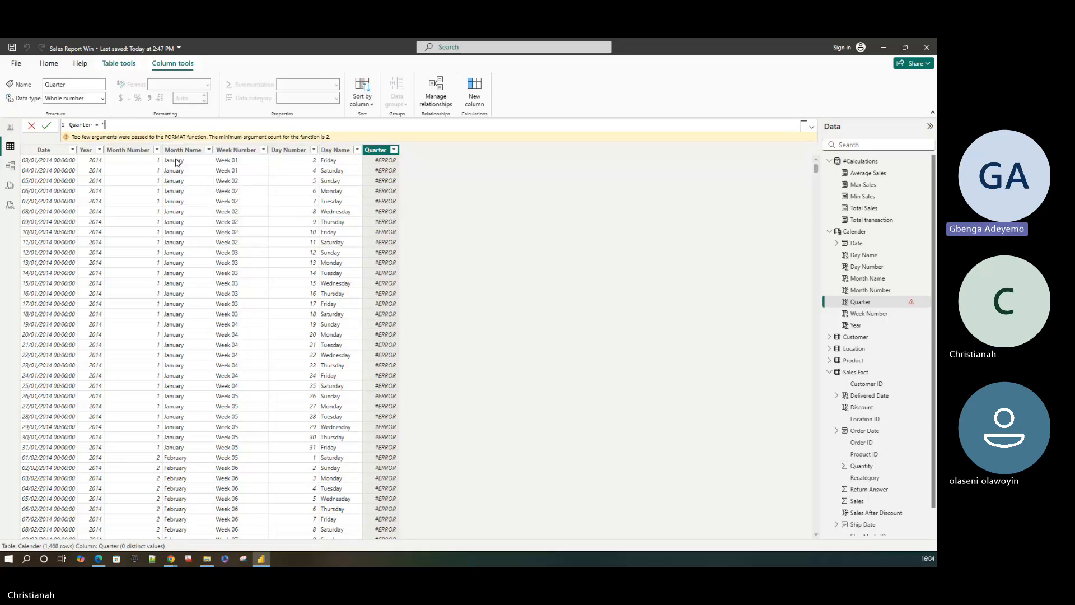
text(Quarter"&)
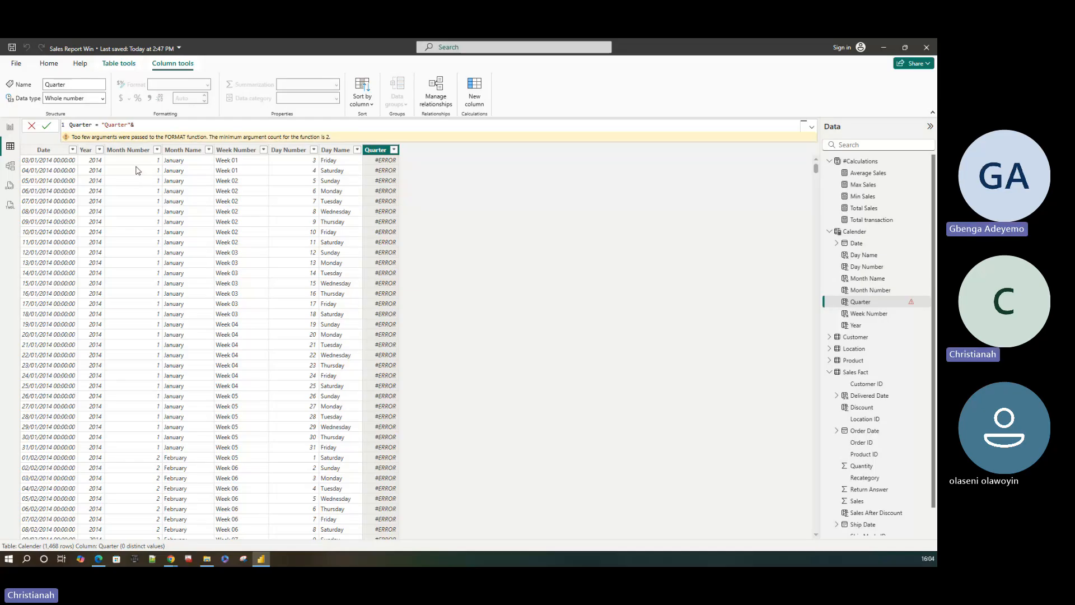
text(" "&)
text(FORMAT()
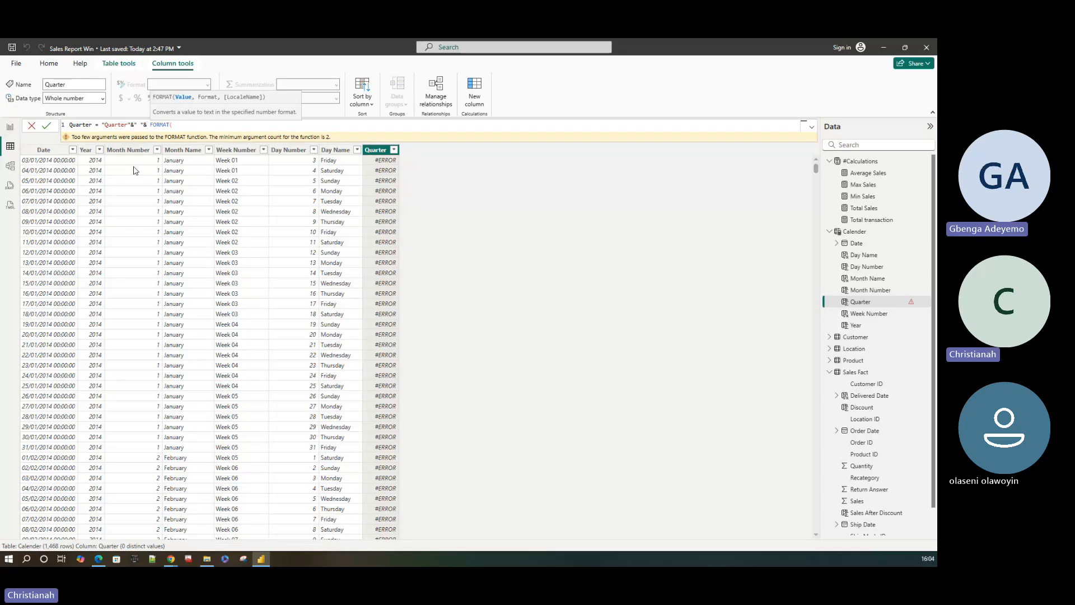
- Supply Calender[Date] as the value argument of FORMAT in the Quarter formula, followed by a comma
text(C)
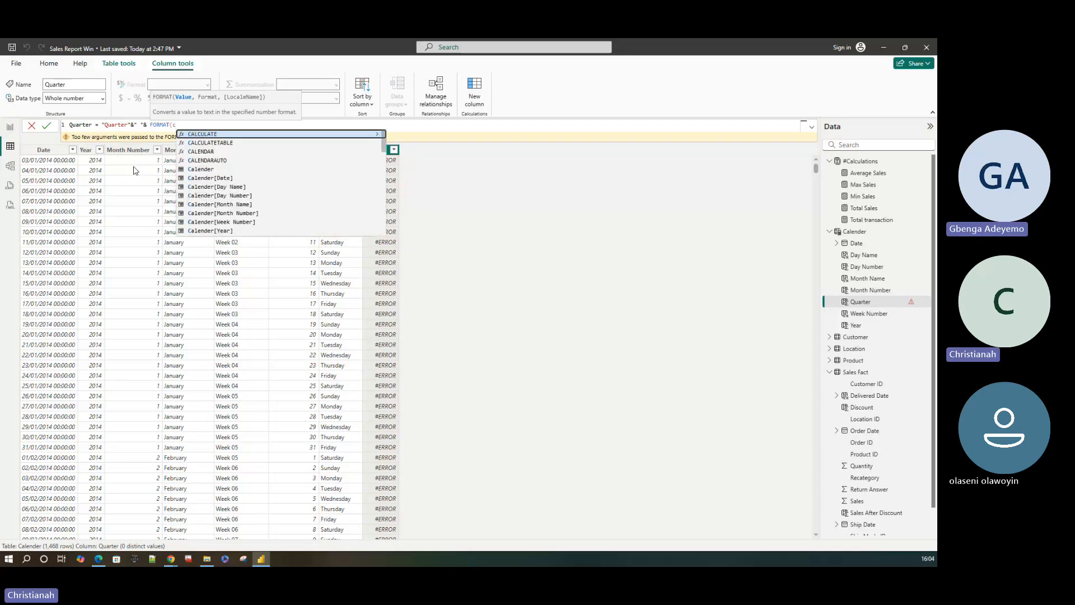
text(alend)
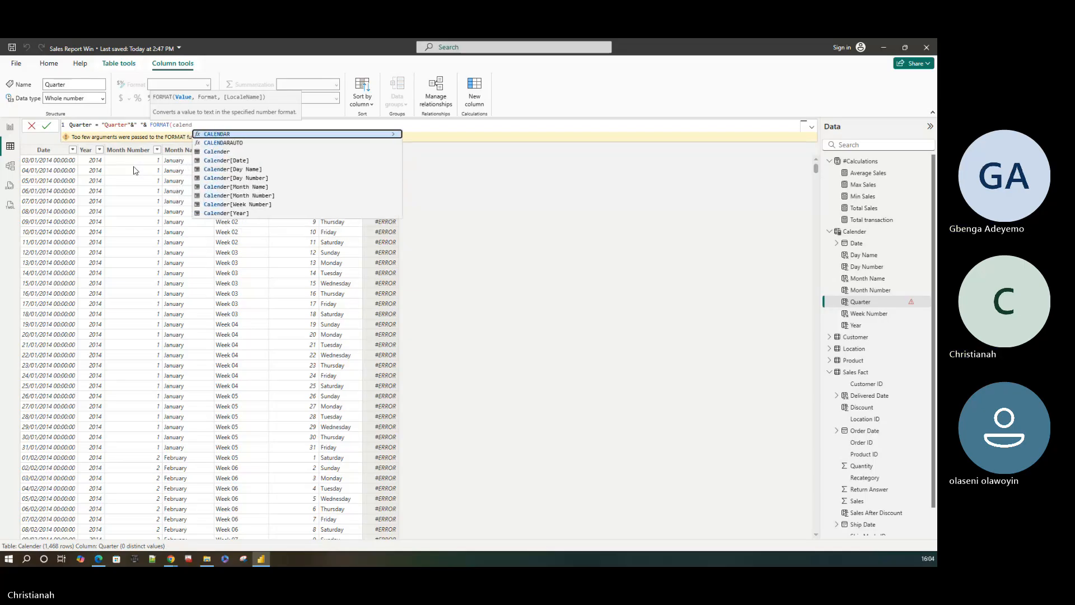
key(Down)
key(Down)
key(Down)
key(Tab)
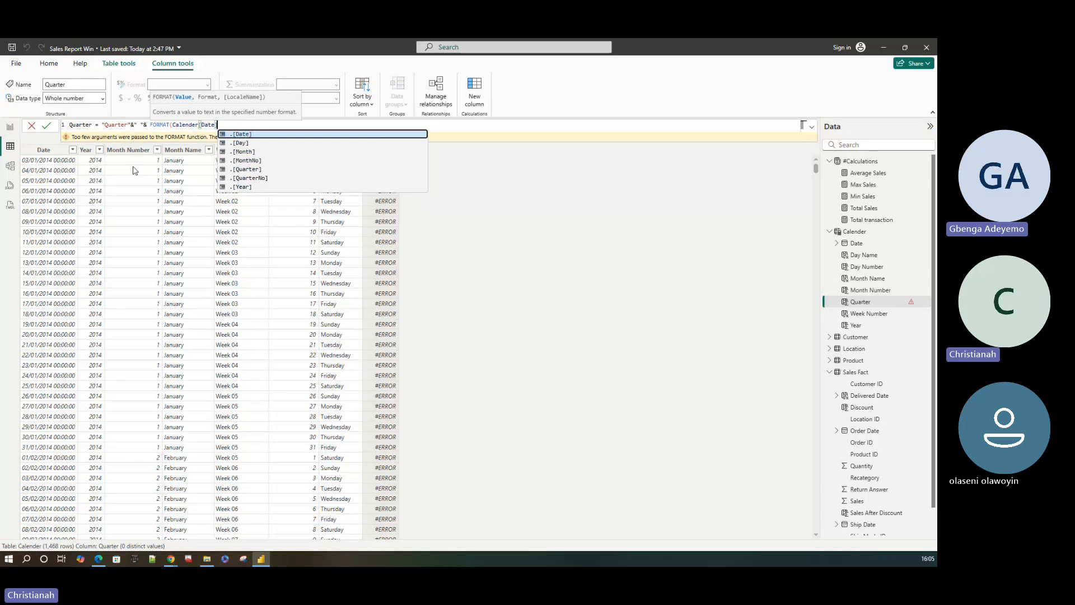
text())
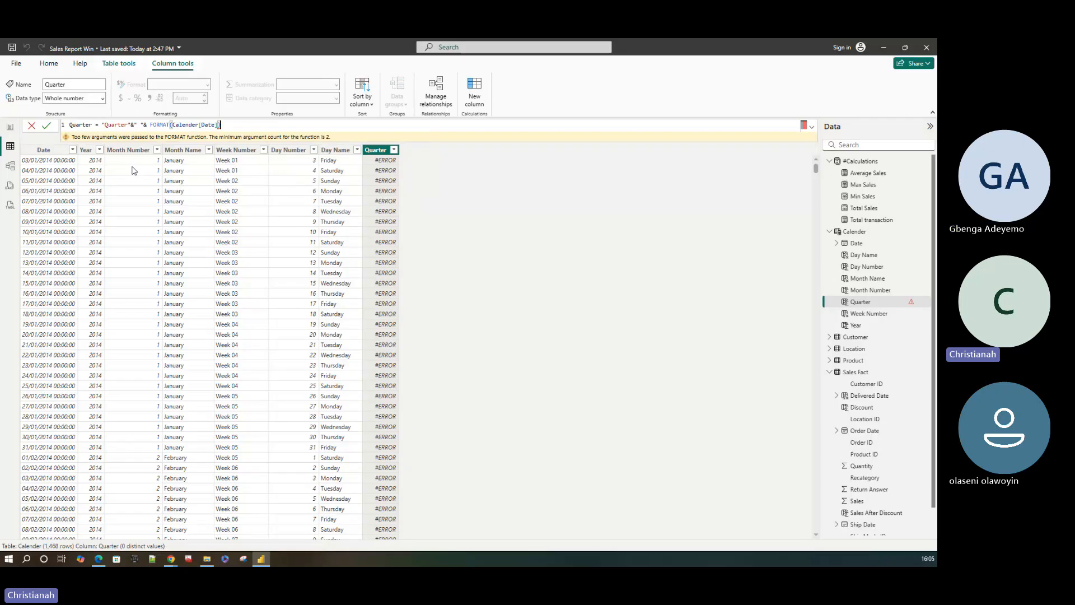
text(,)
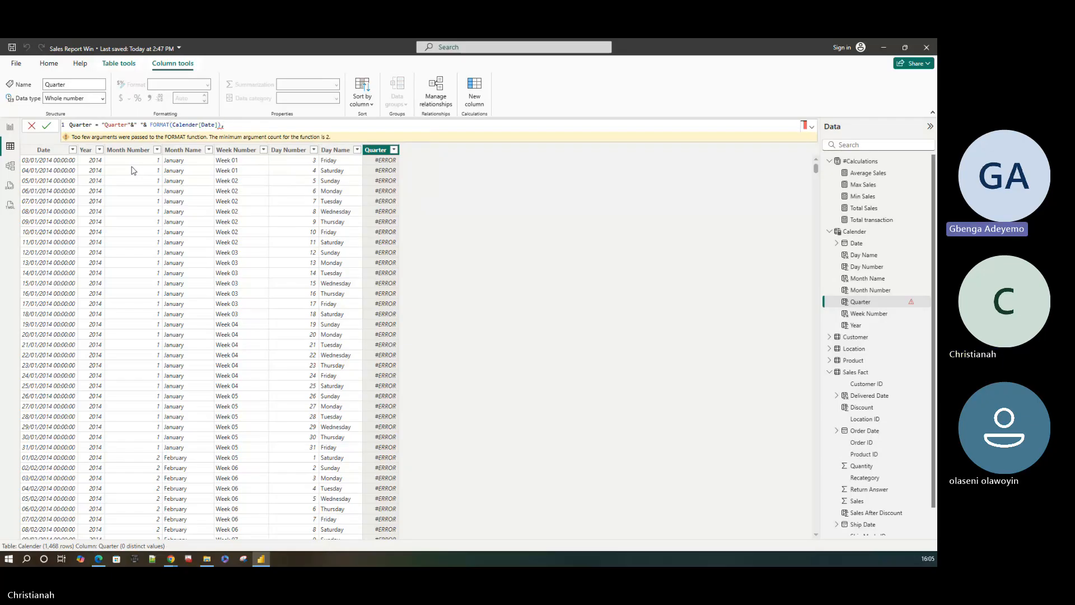
key(BackSpace)
key(BackSpace)
key(BackSpace)
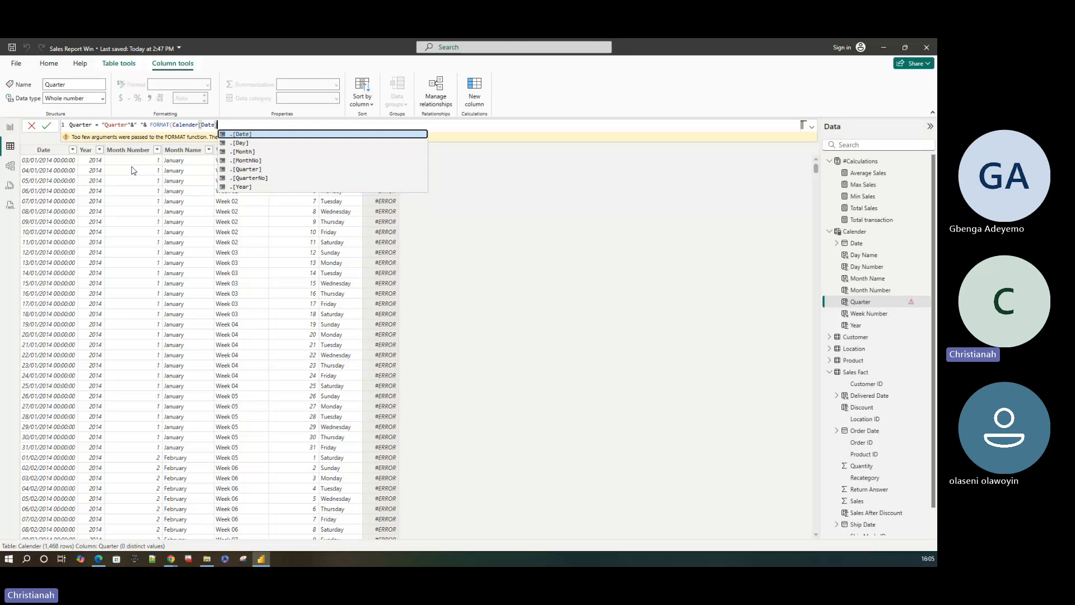
text(],)
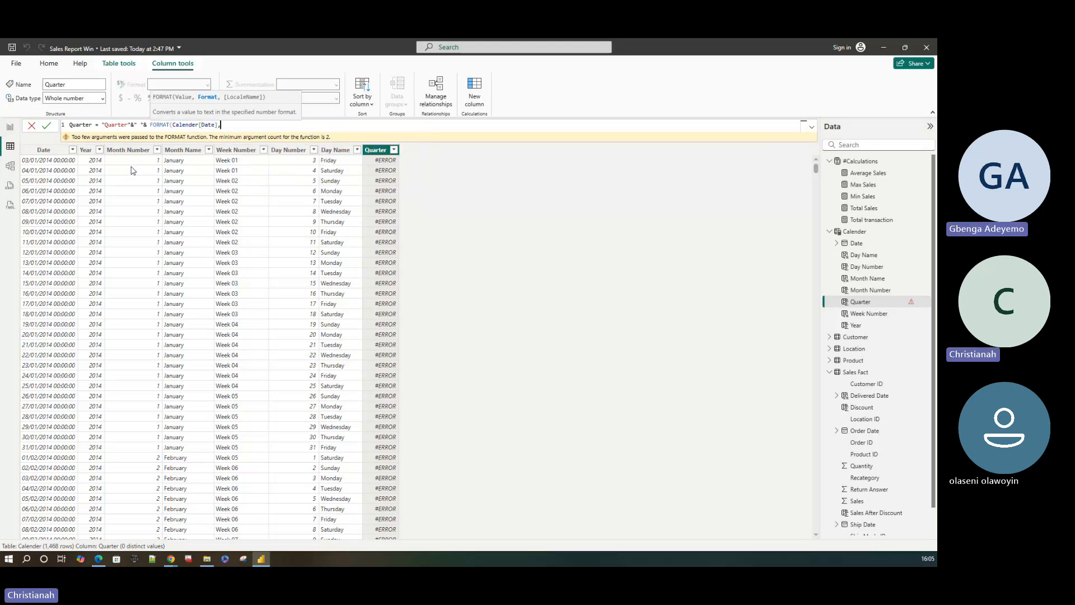
- Complete the Quarter formula with the format string "\QQ" and a closing parenthesis, and commit it
text(")
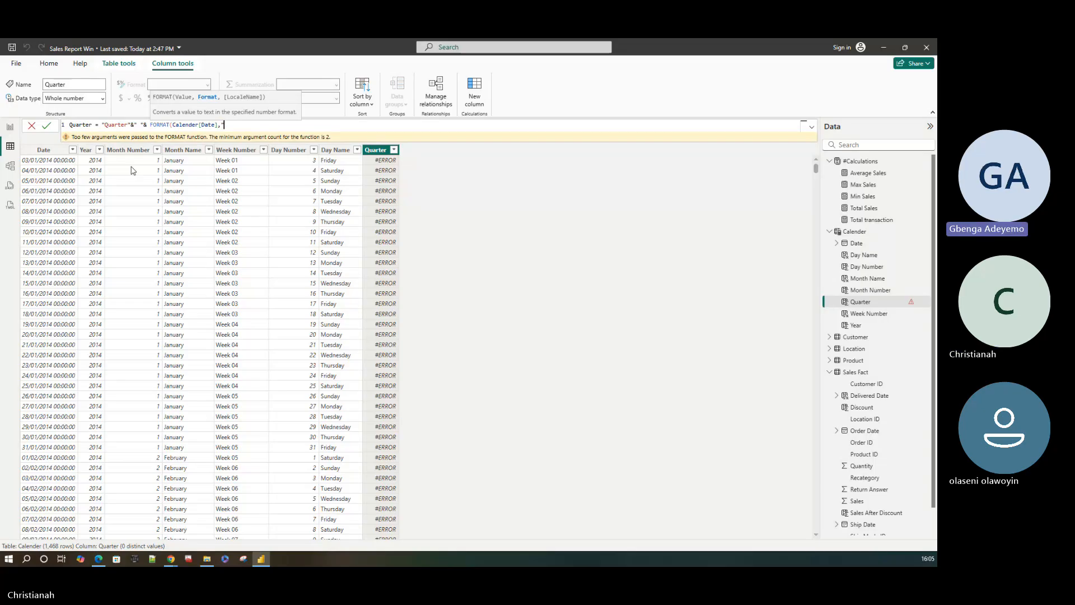
text(/)
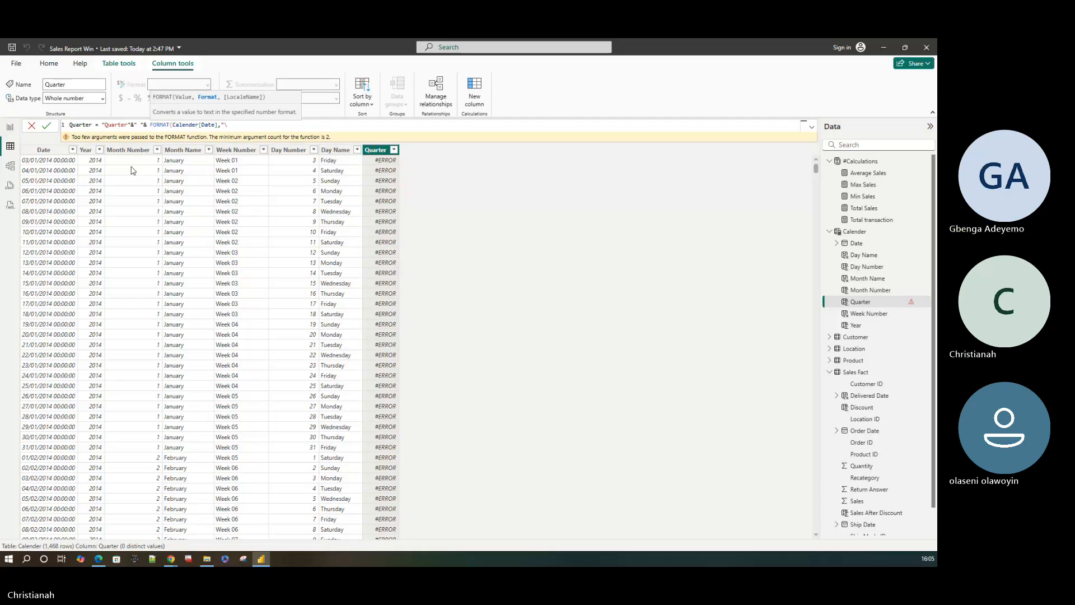
text(q)
key(BackSpace)
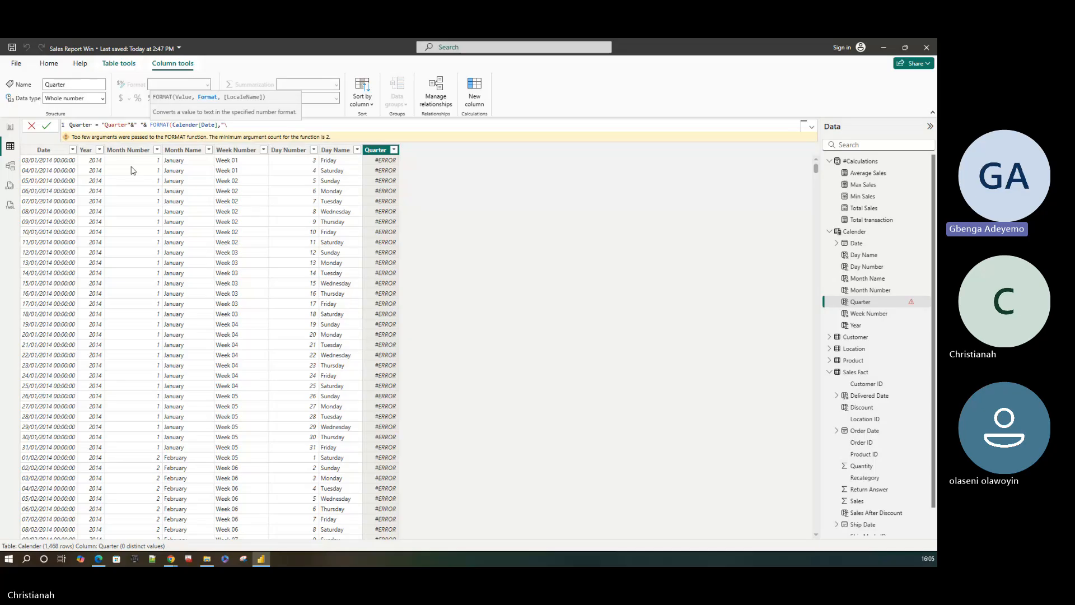
text(QQ")
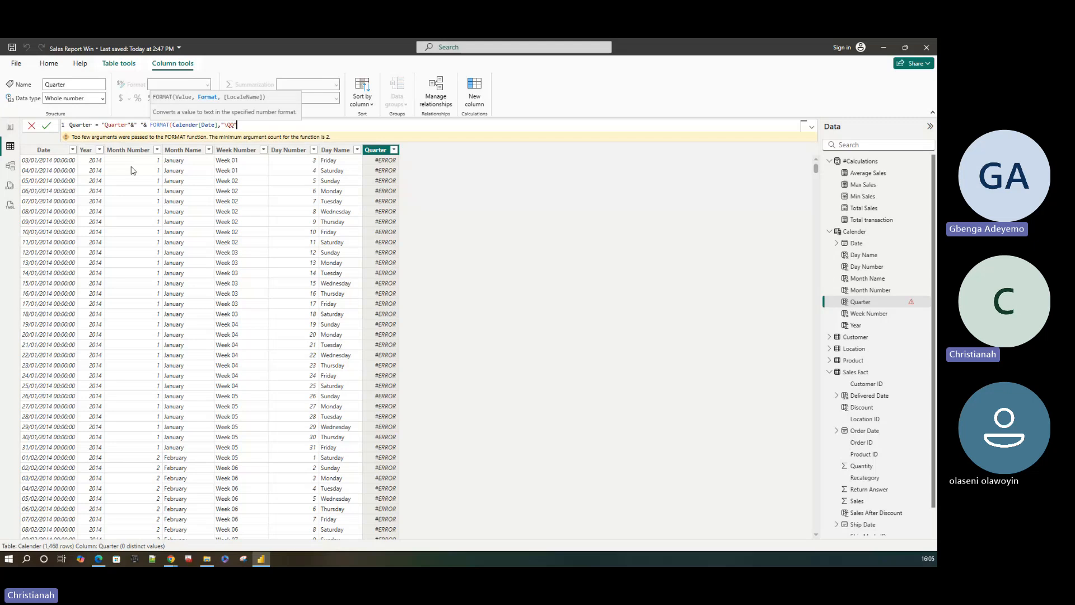
text())
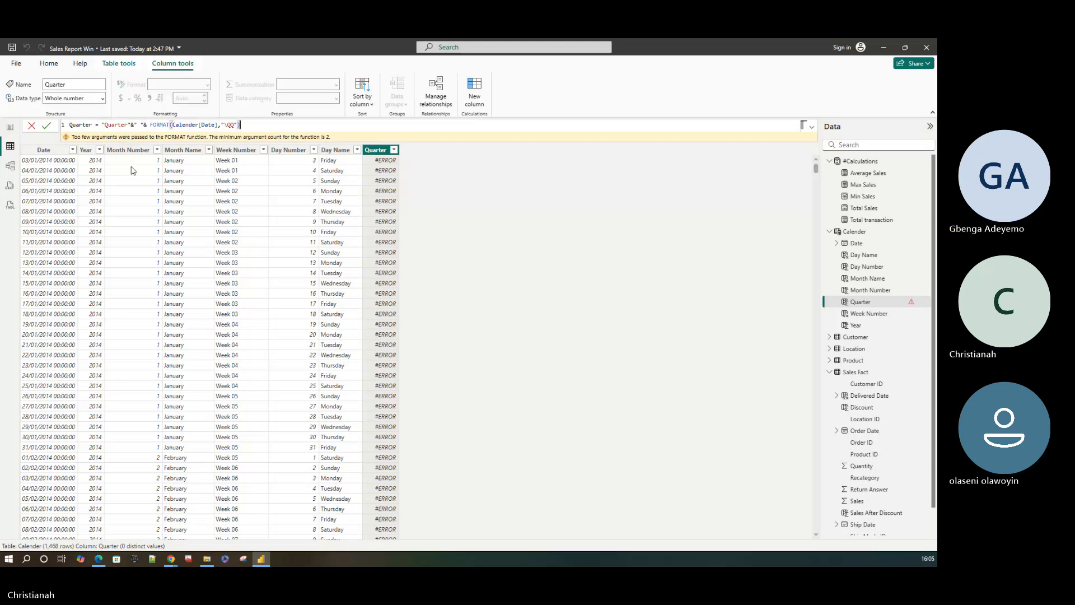
key(Return)
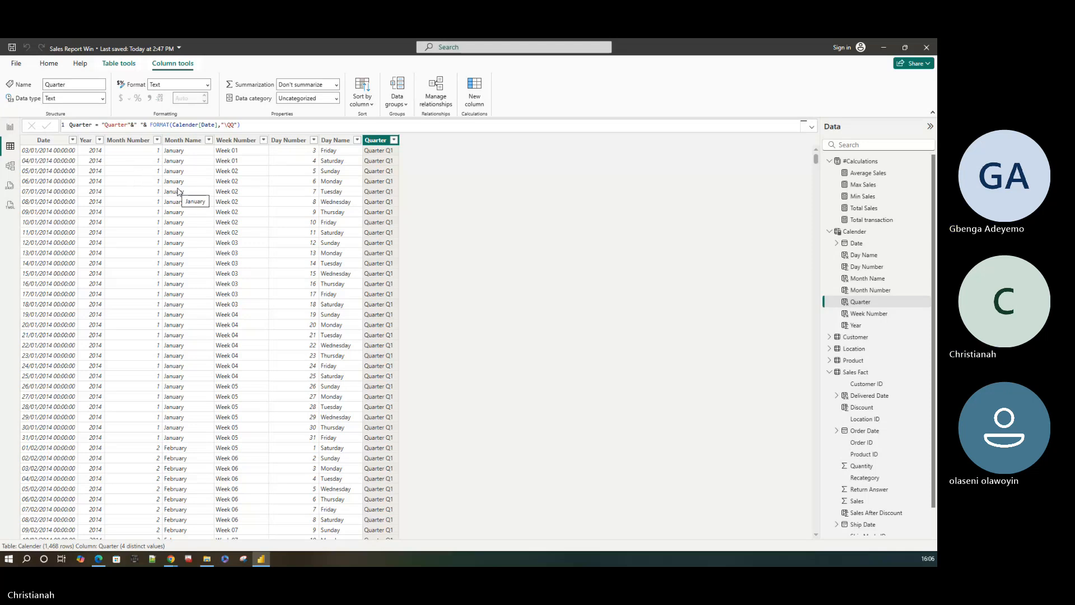
- Try the format string "\Q" in the Quarter formula and restore it to "\QQ"
click(235, 125)
key(BackSpace)
click(512, 229)
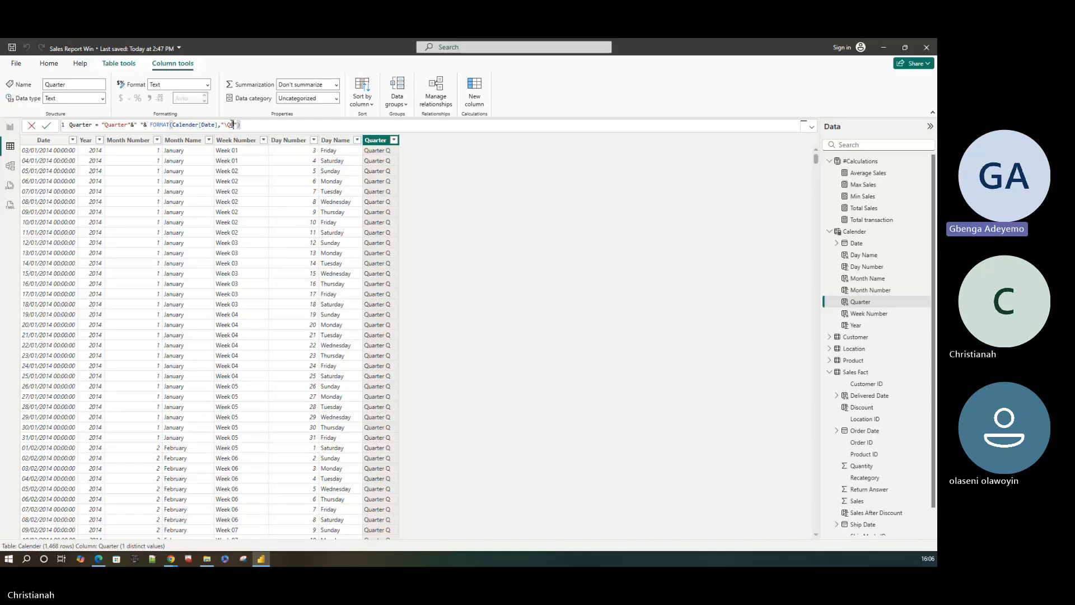
click(233, 124)
text(Q)
key(Return)
- Remove the "Quarter"&" "& prefix so the formula reads FORMAT(Calender[Date],"\QQ"), commit it, and check the Quarter column's distinct values
click(147, 125)
key(shift+End)
drag(147, 124, 102, 125)
key(BackSpace)
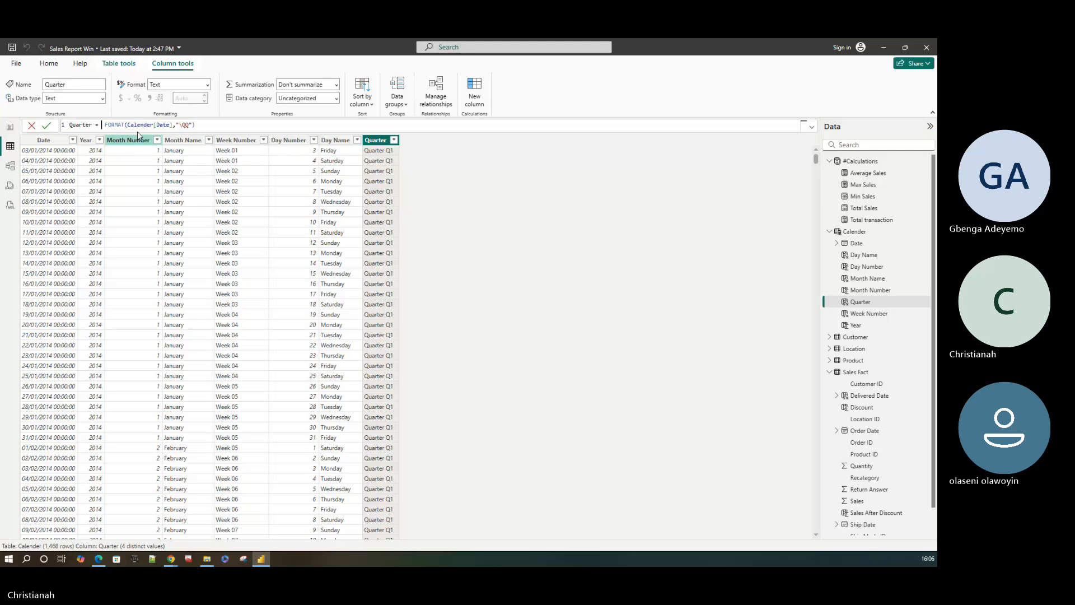
click(46, 126)
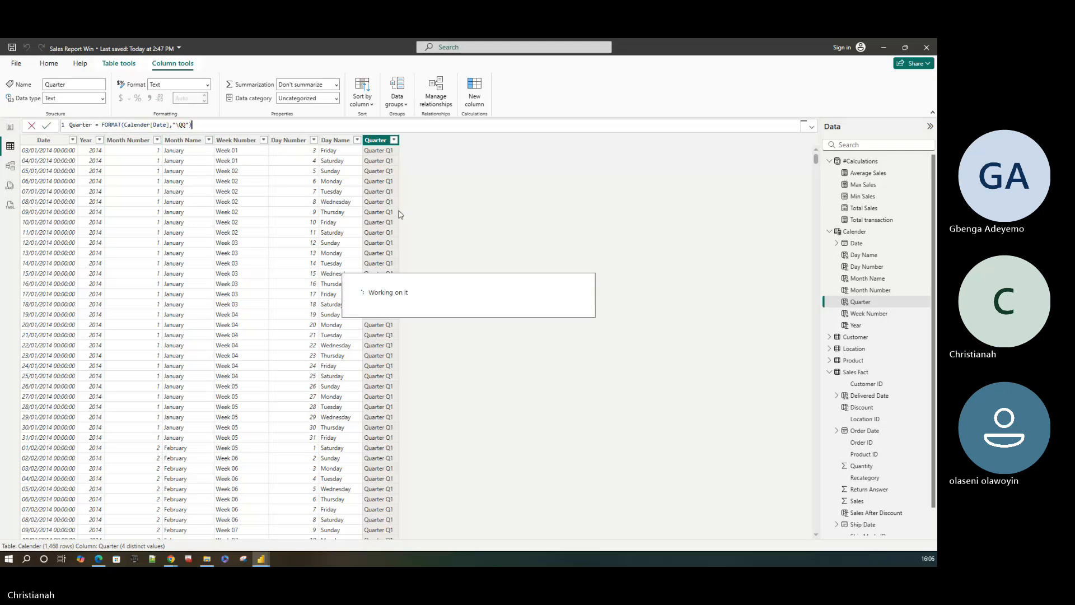
click(394, 141)
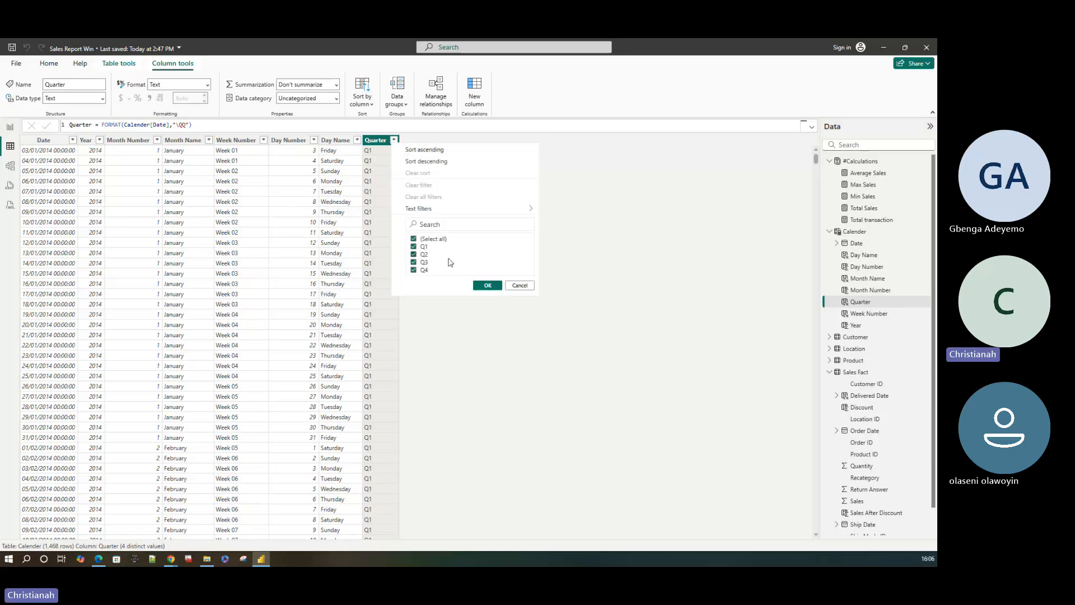
click(451, 318)
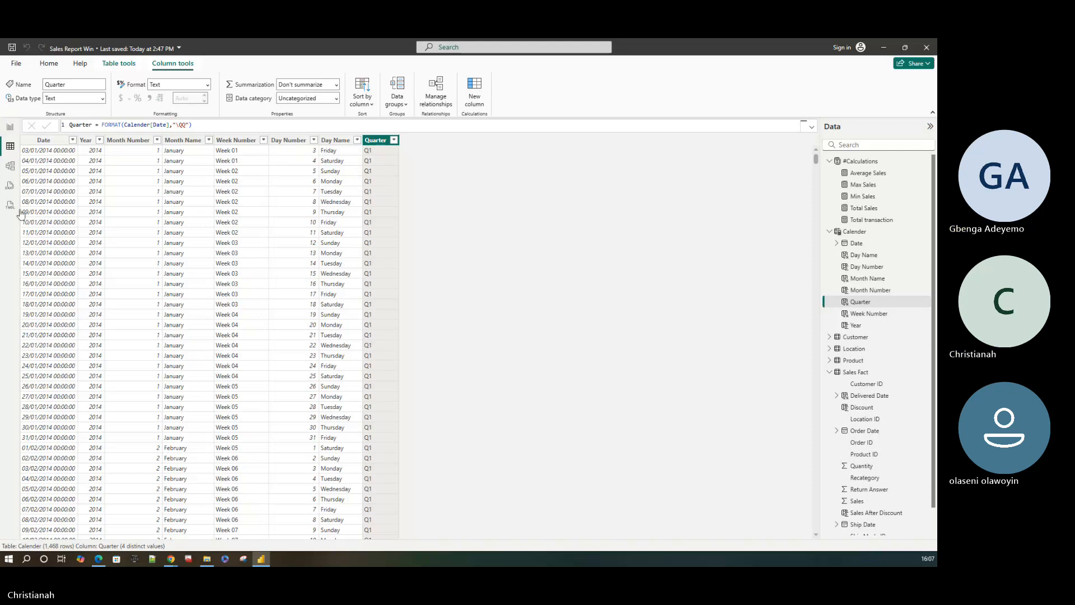
- In the model, relate Calender Date one-to-many to Sales Fact Order Date as active and to Delivered Date as inactive
click(10, 166)
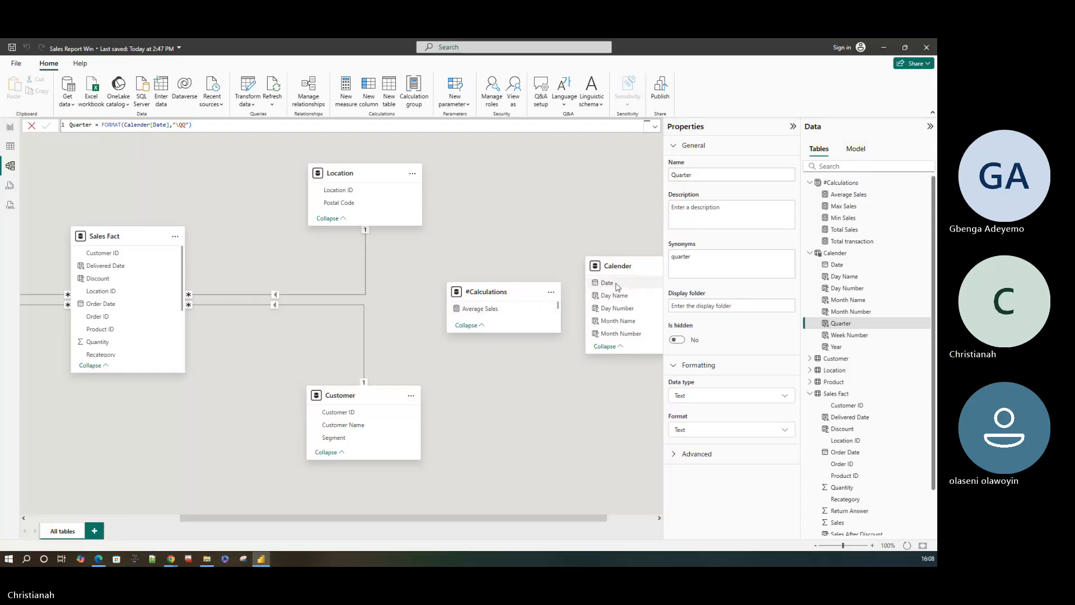
drag(618, 286, 179, 309)
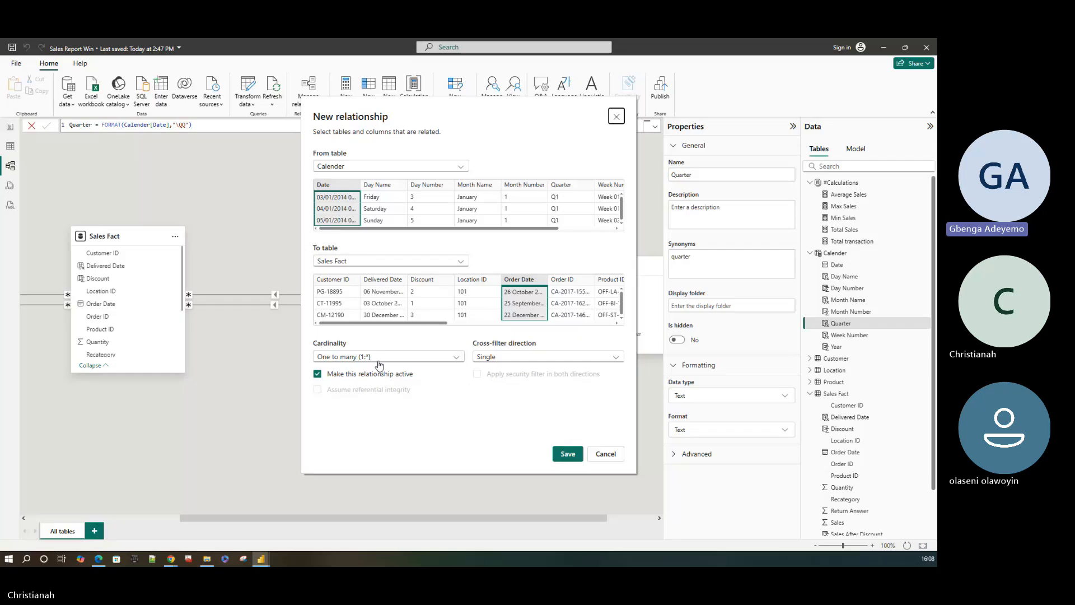
click(567, 454)
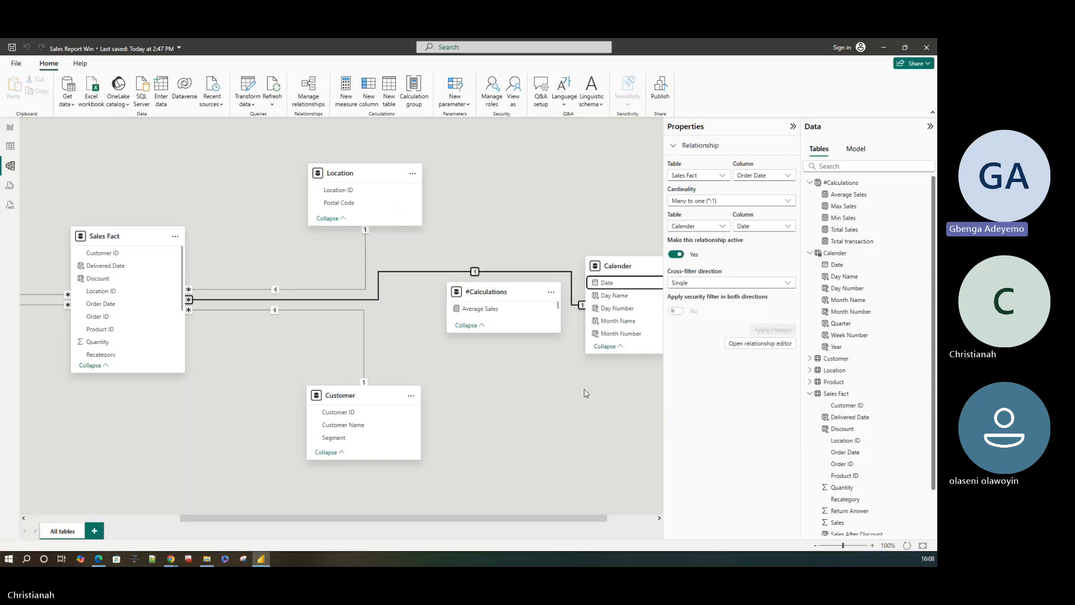
drag(607, 283, 159, 266)
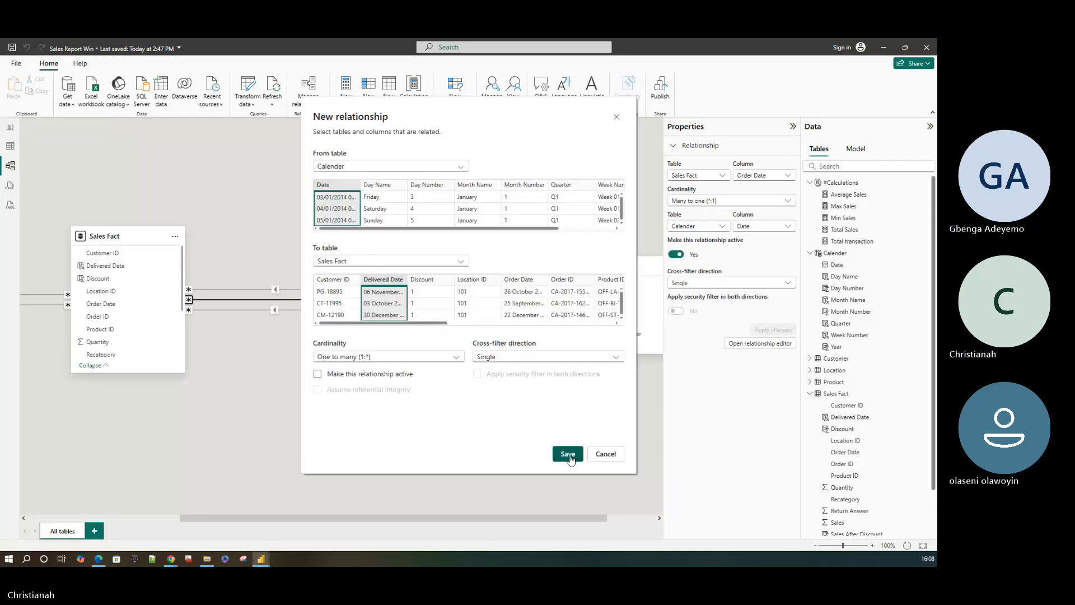
click(569, 455)
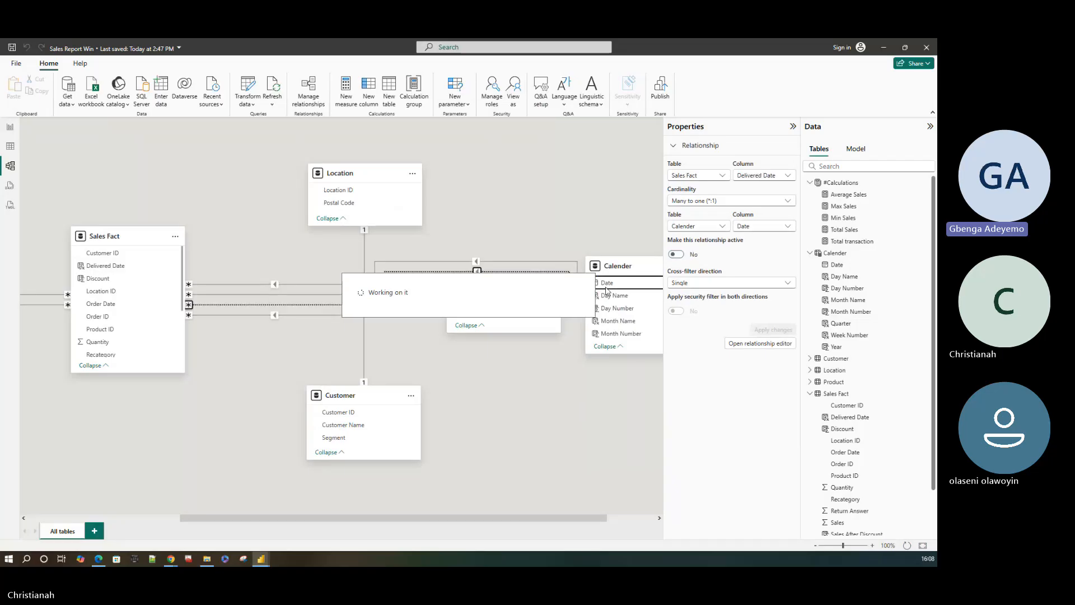
- Add an inactive one-to-many relationship from Calender Date to Sales Fact Ship Date, and save the report
drag(611, 285, 117, 344)
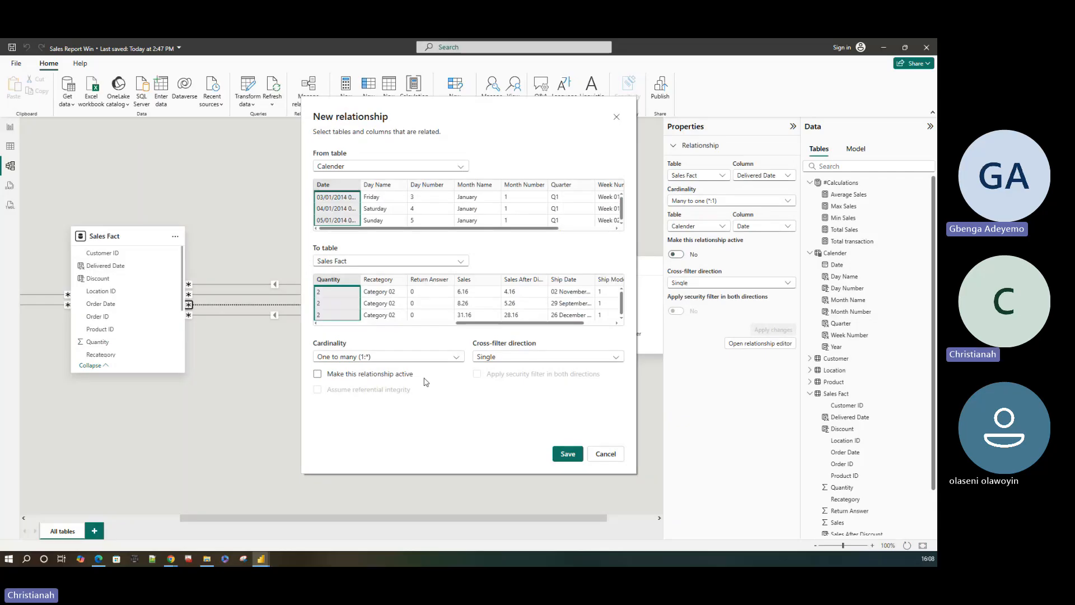
click(570, 280)
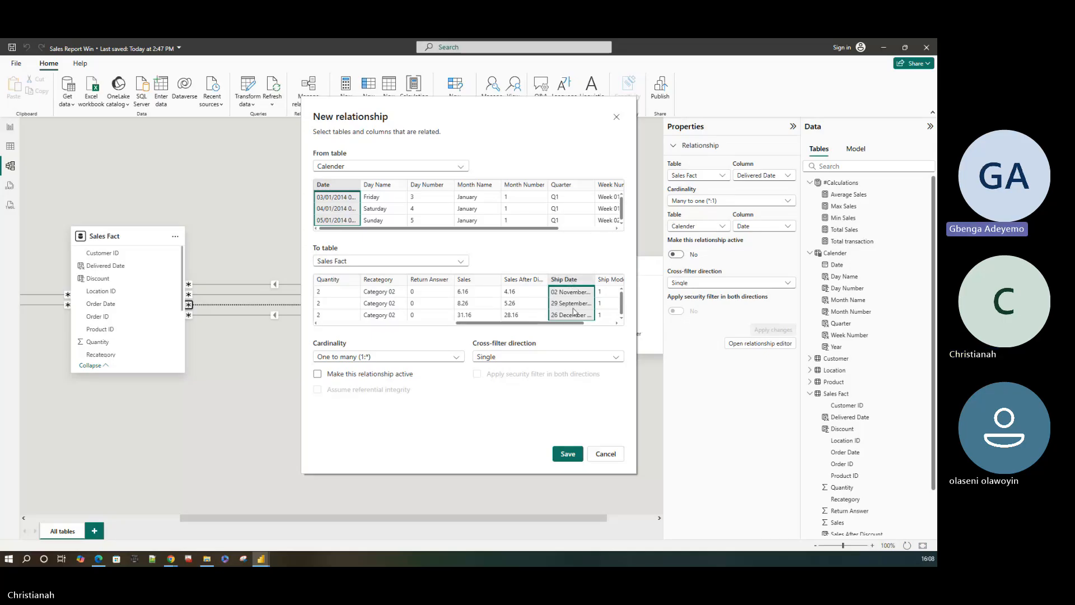
click(567, 454)
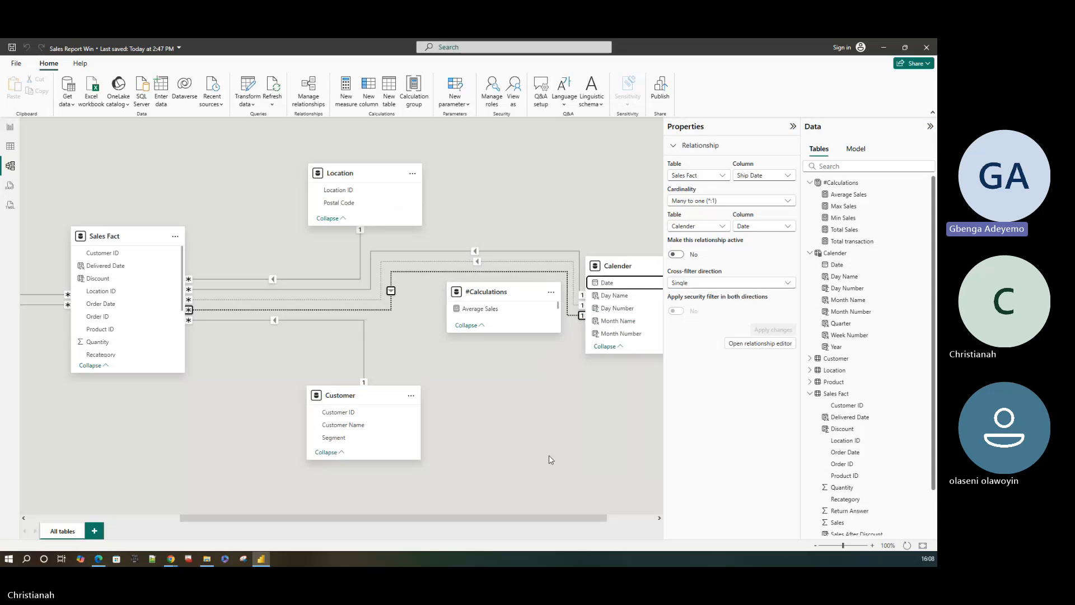
click(548, 456)
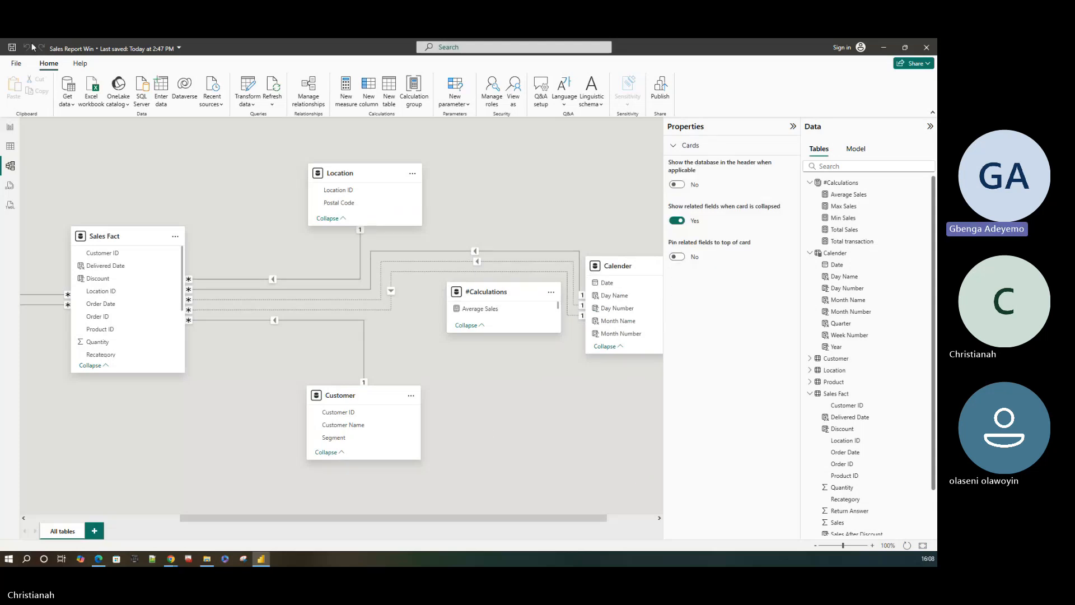
key(ctrl+s)
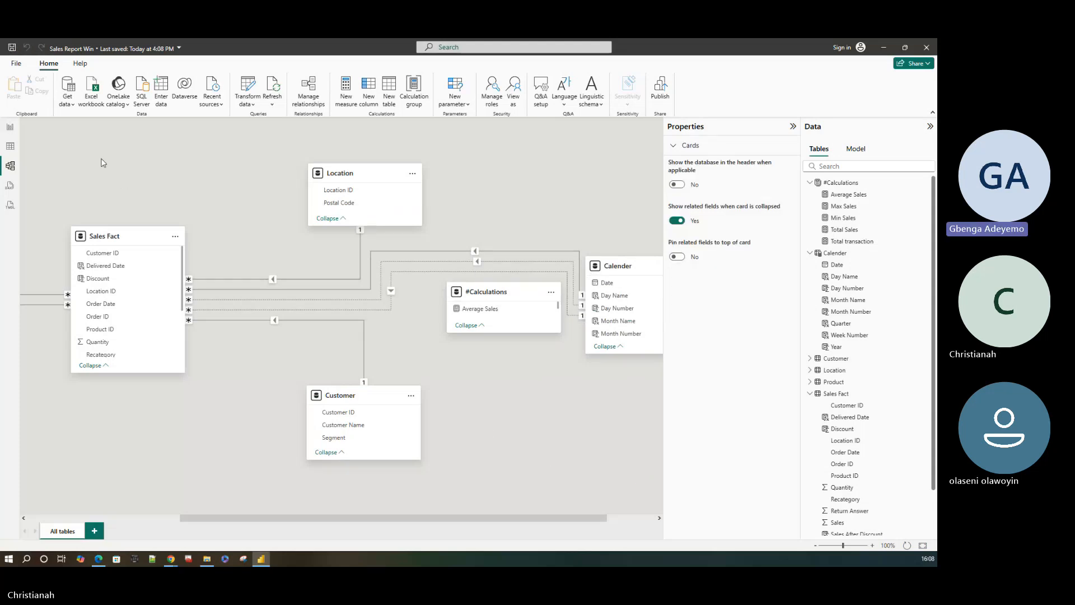